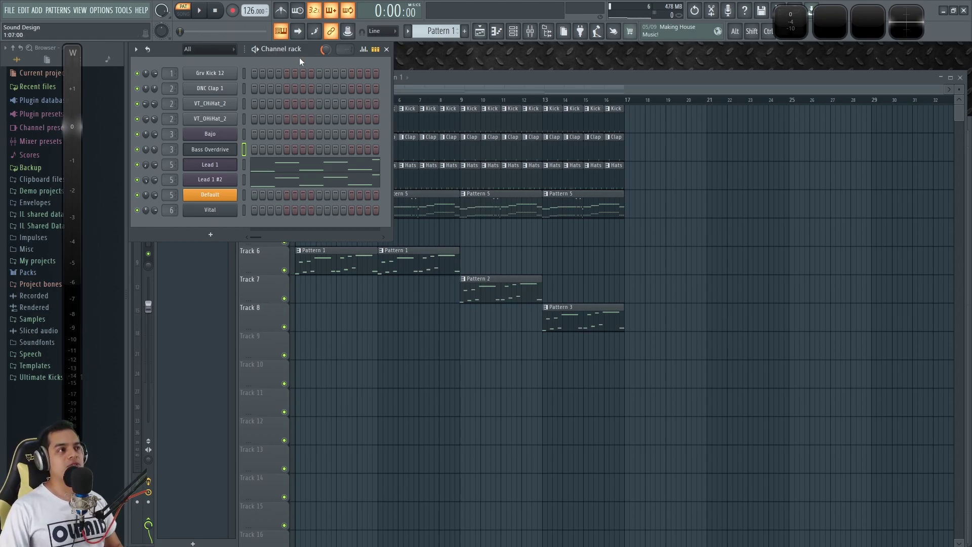
# Audition the Lead 1 #2 and Lead 1 channels and play back Pattern 1.
pyautogui.click(243, 179)
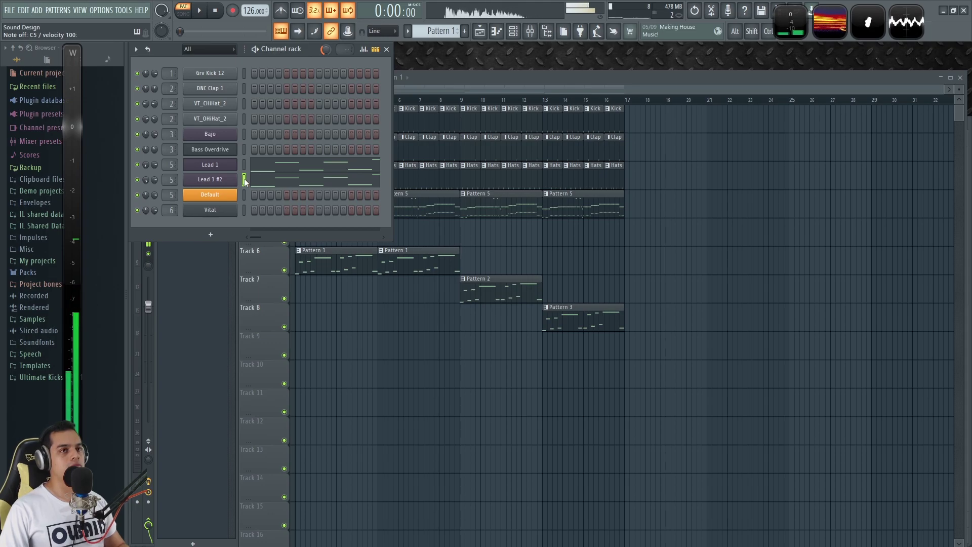
pyautogui.click(243, 165)
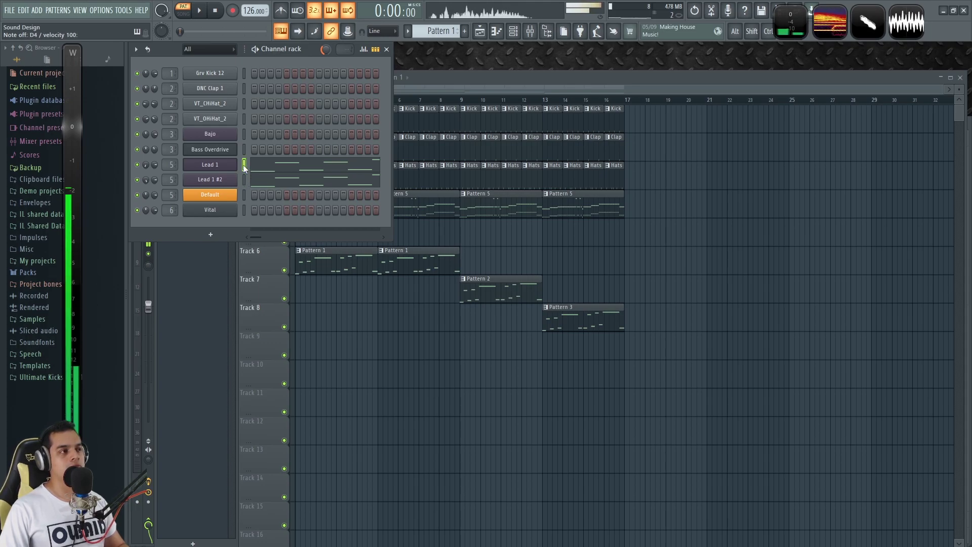
pyautogui.click(200, 12)
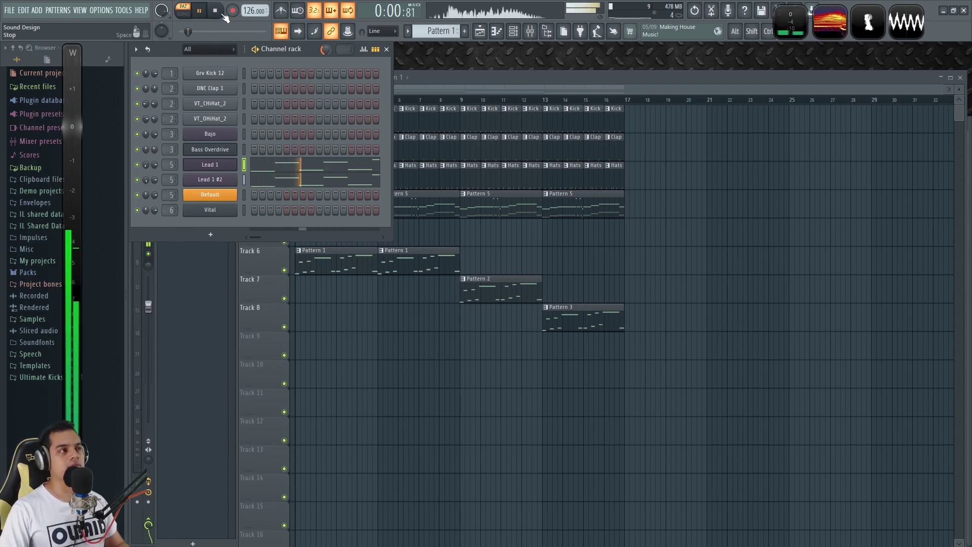
pyautogui.click(216, 12)
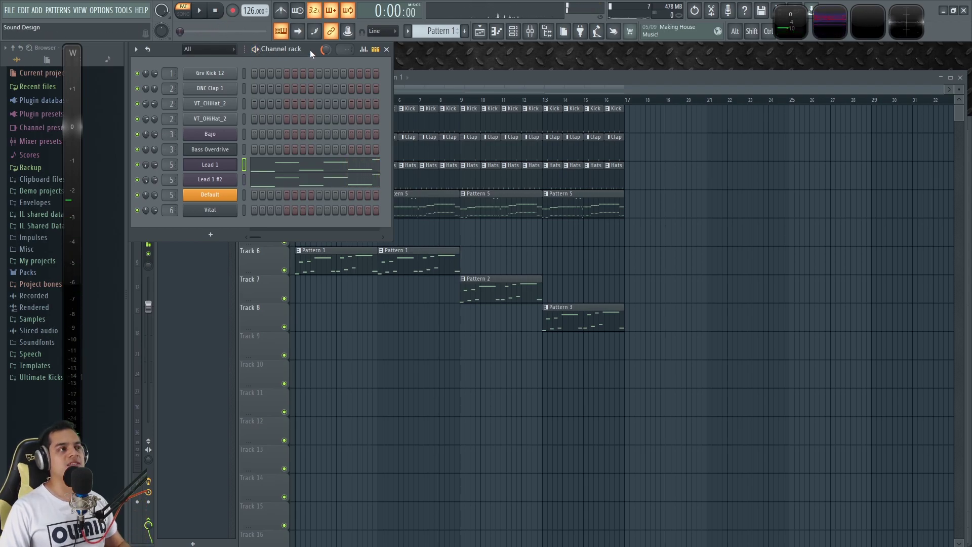
# Switch to Pattern 2 and play it back to hear the Default channel's lead.
pyautogui.press('KP_Add')
pyautogui.press('space')
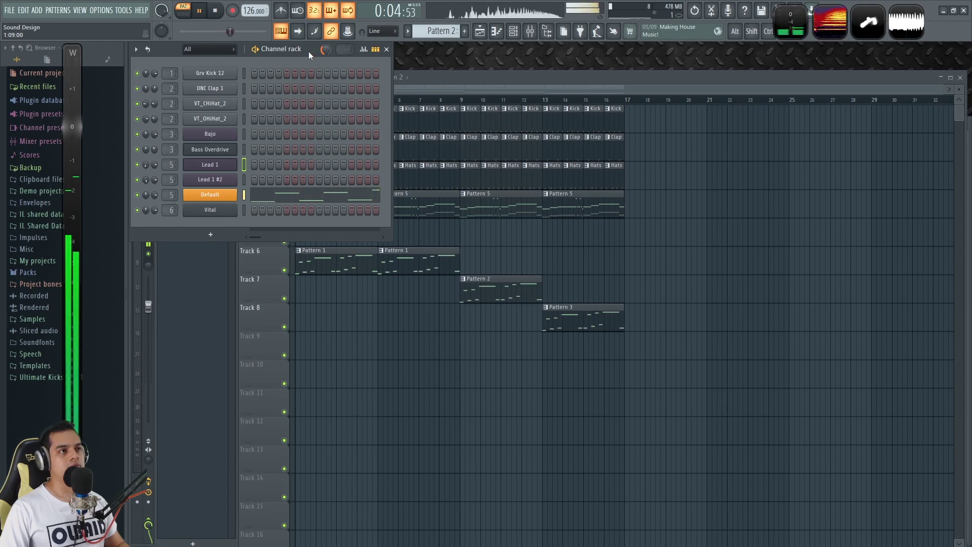
pyautogui.press('space')
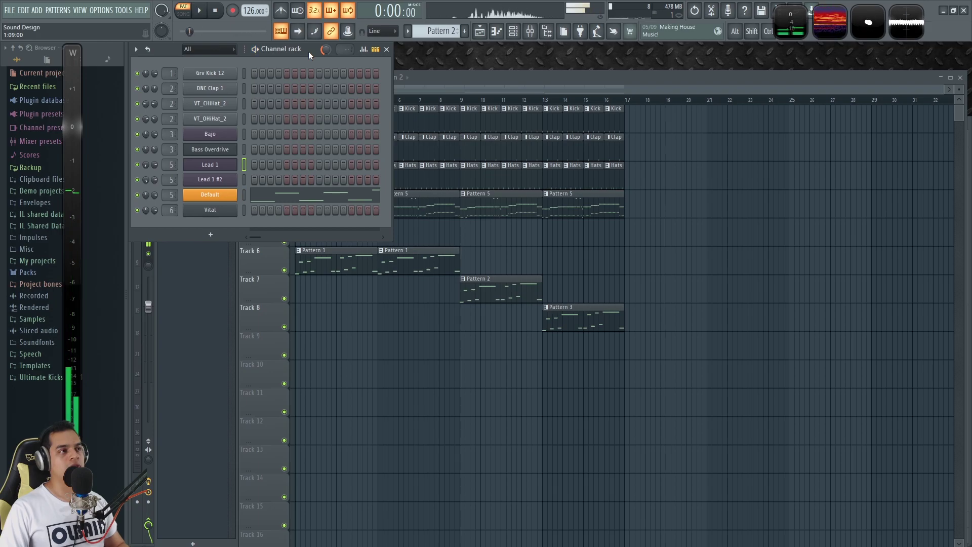
# Switch to Pattern 3, audition the Vital channel with its synth window open, and close the window.
pyautogui.press('KP_Add')
pyautogui.click(208, 210)
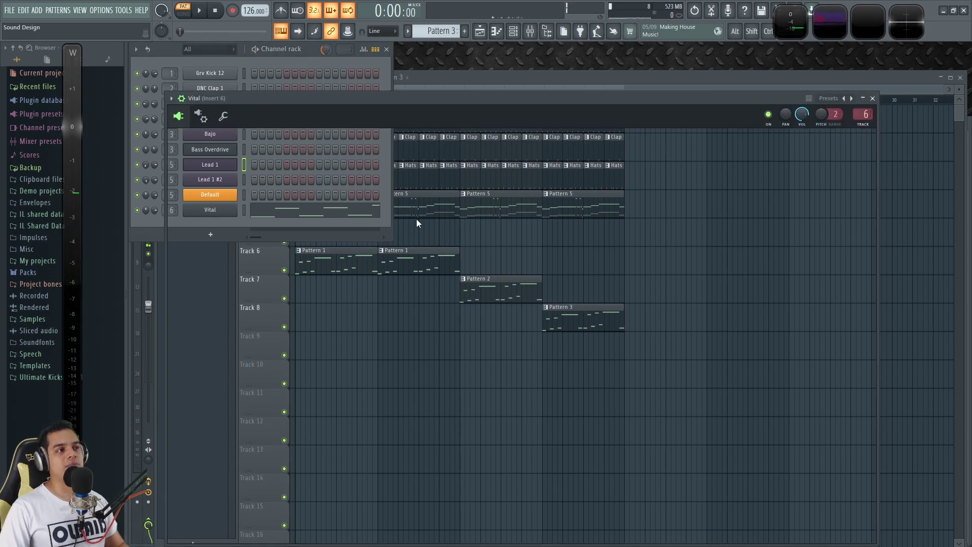
pyautogui.moveTo(457, 102); pyautogui.dragTo(483, 84)
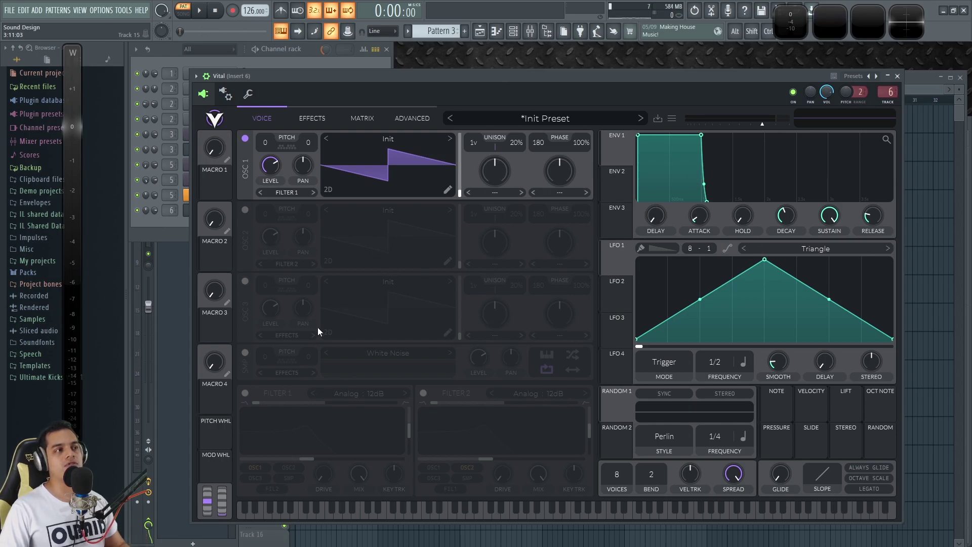
pyautogui.press('space')
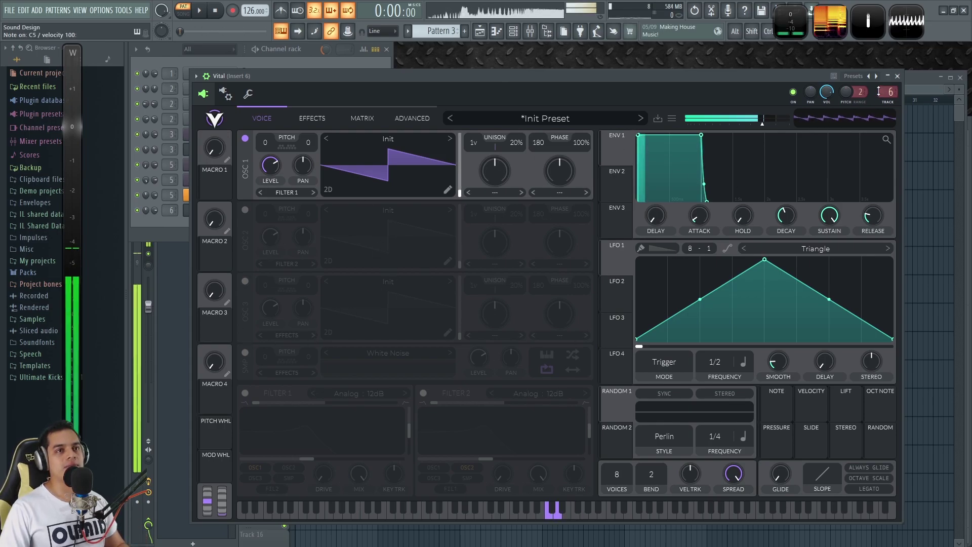
pyautogui.press('space')
pyautogui.click(899, 78)
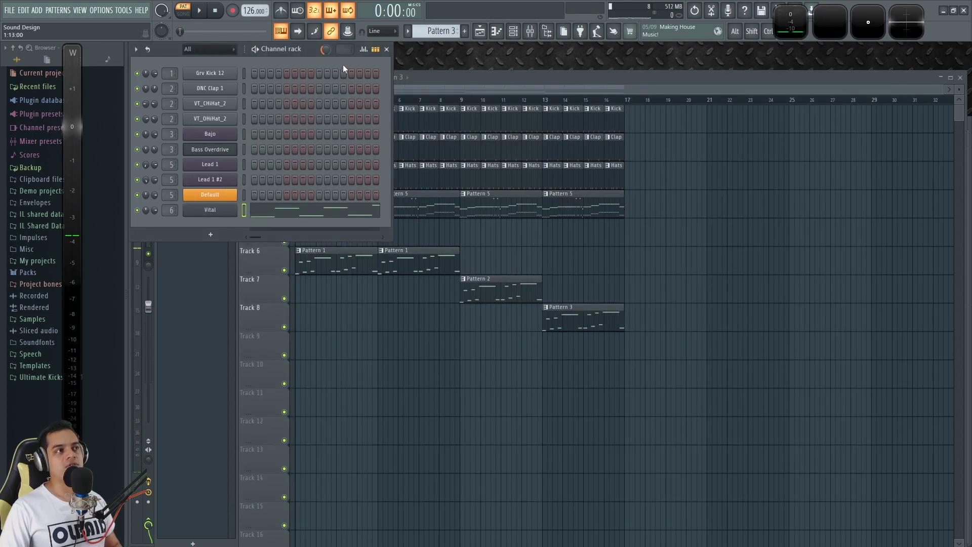
# Play the arrangement in song mode from the playlist to compare the three lead patterns in context.
pyautogui.click(433, 76)
pyautogui.click(181, 13)
pyautogui.scroll(2, 361, 89)
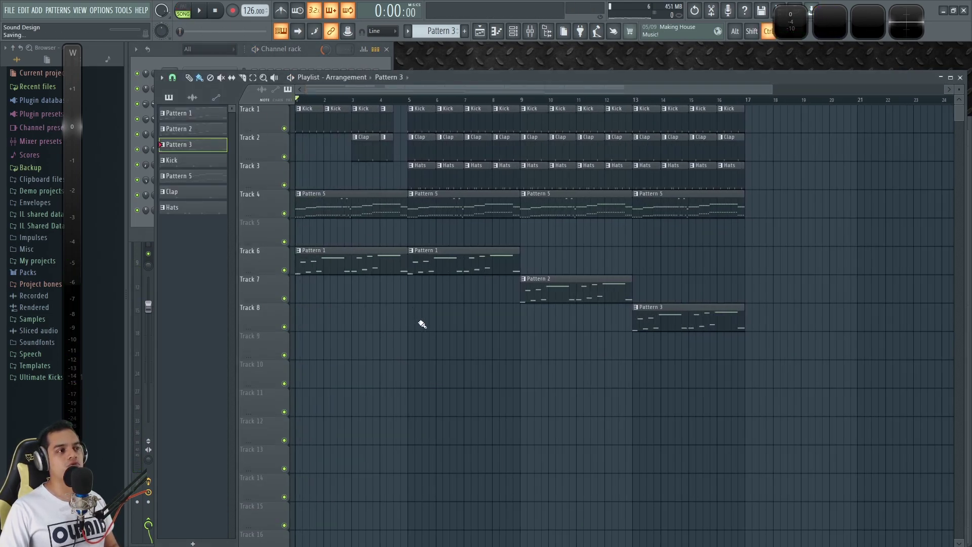
pyautogui.press('space')
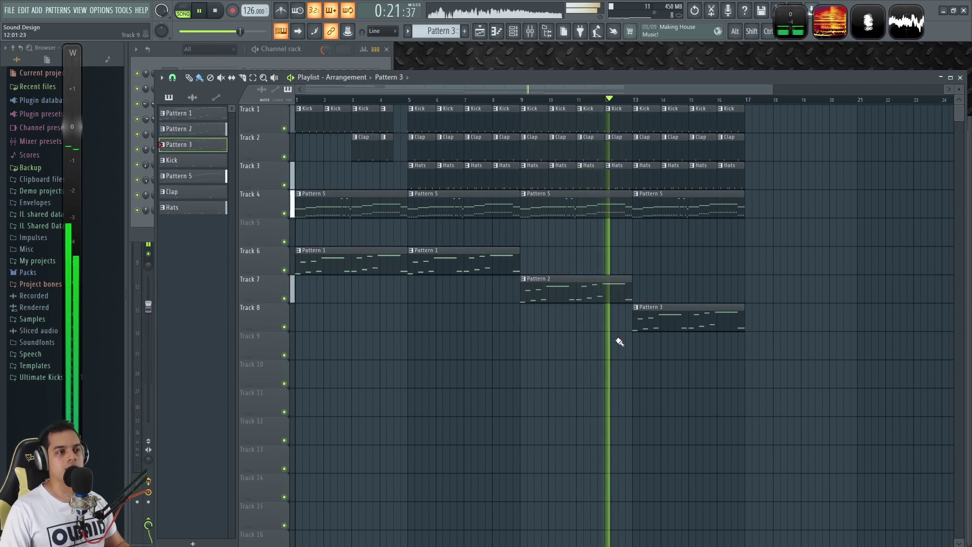
pyautogui.rightClick(661, 326)
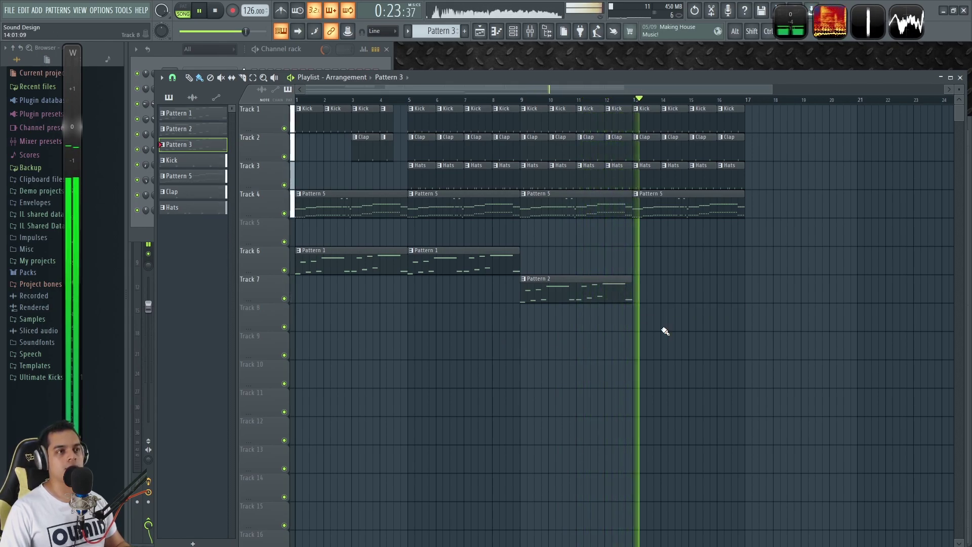
pyautogui.press('space')
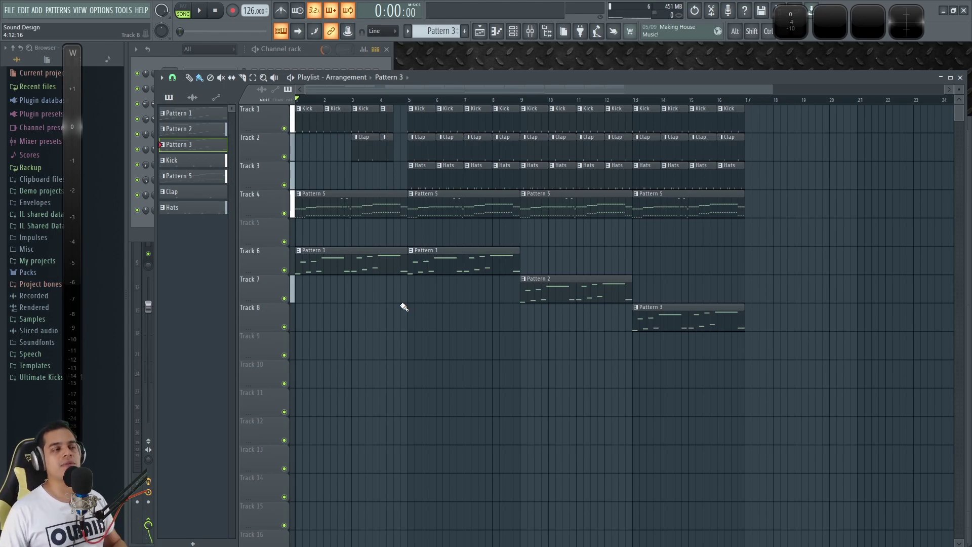
# Make Pattern 1 active from its first clip on Track 6 and bring the channel rack forward.
pyautogui.scroll(1, 349, 89)
pyautogui.scroll(1, 355, 88)
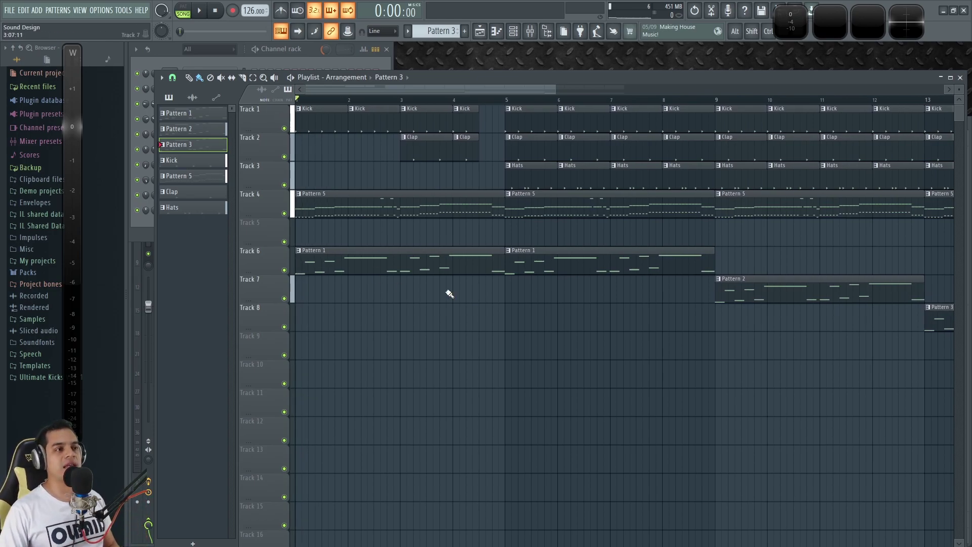
pyautogui.click(438, 265)
pyautogui.click(314, 50)
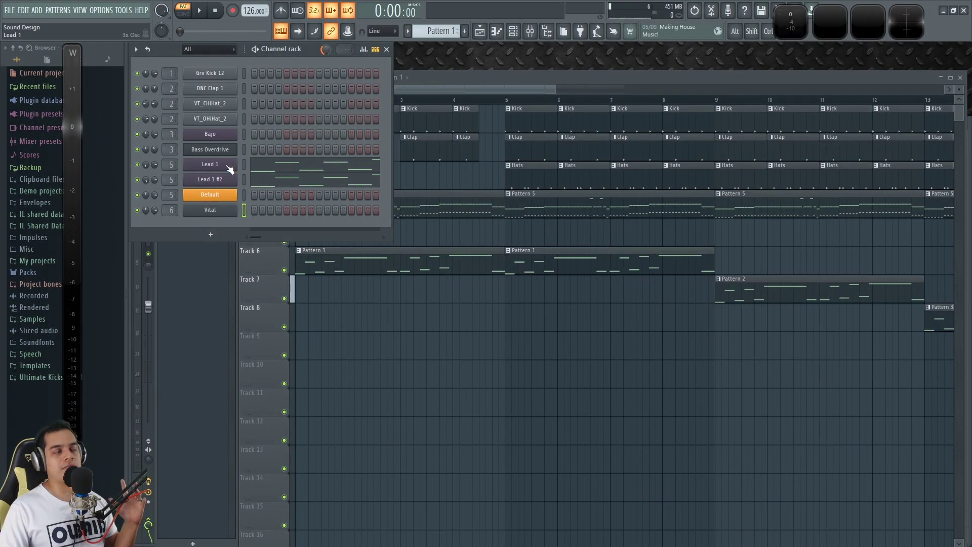
# Open the Lead 1 channel's 3x Osc window and review its envelope settings and oscillators.
pyautogui.click(229, 169)
pyautogui.moveTo(460, 171); pyautogui.dragTo(487, 49)
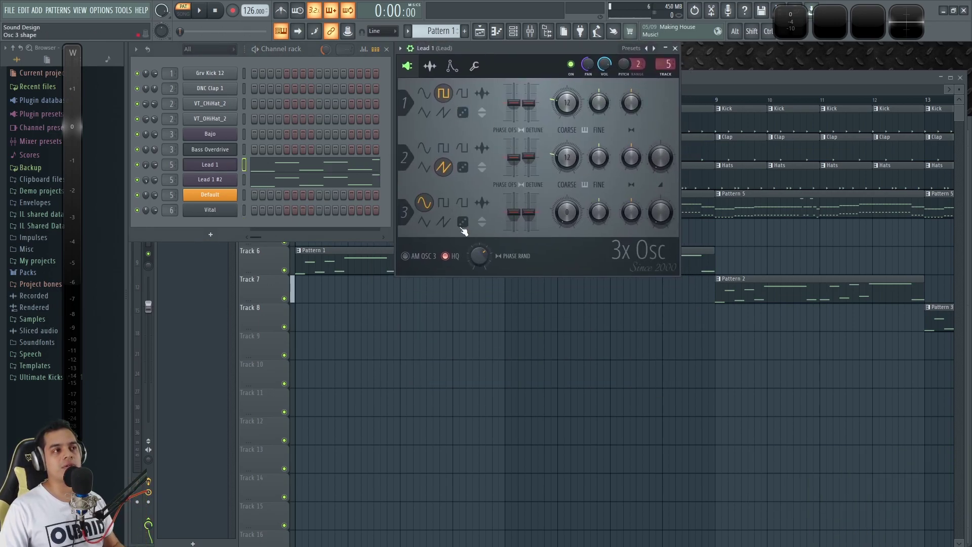
pyautogui.click(430, 65)
pyautogui.click(451, 66)
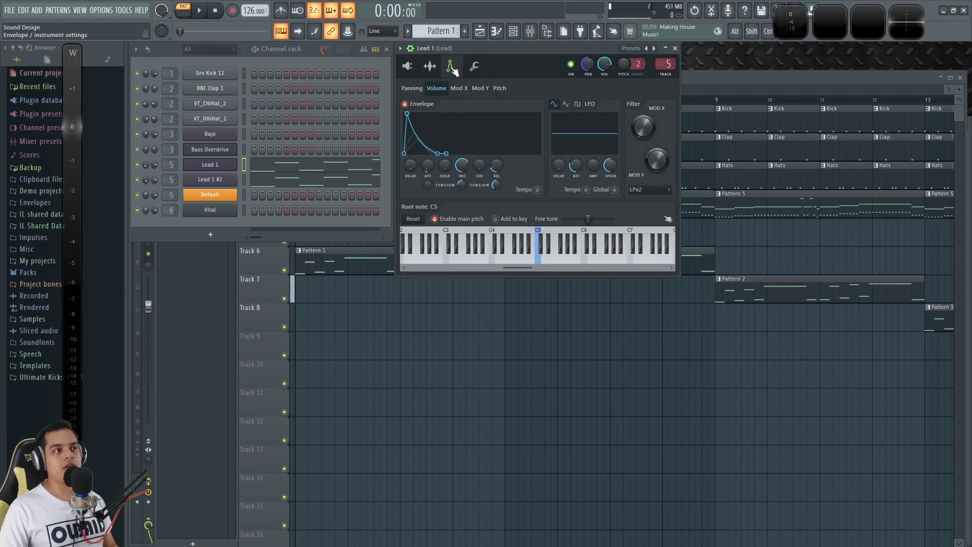
pyautogui.click(407, 65)
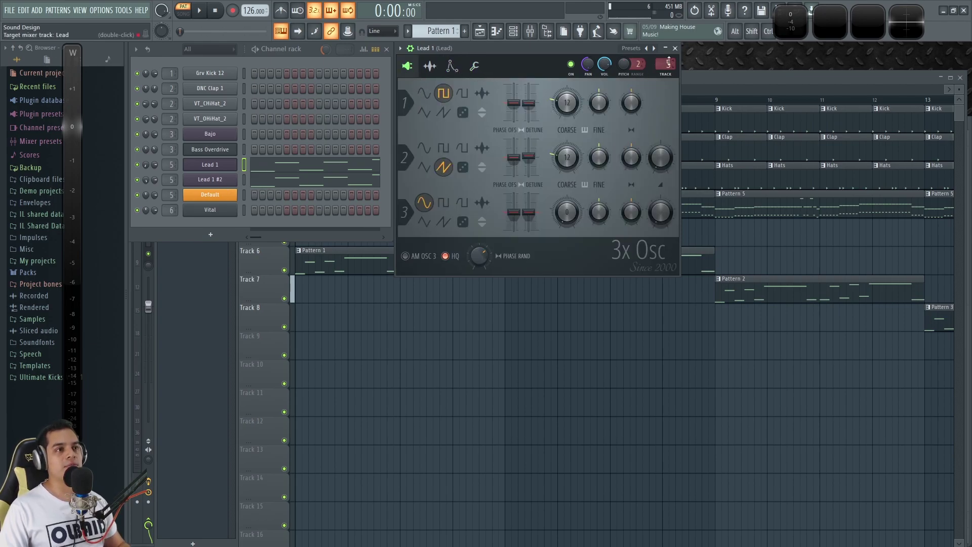
# Route the Lead 1 and Lead 1 #2 channels to the Master mixer track.
pyautogui.moveTo(666, 64); pyautogui.dragTo(667, 88)
pyautogui.moveTo(169, 179); pyautogui.dragTo(169, 202)
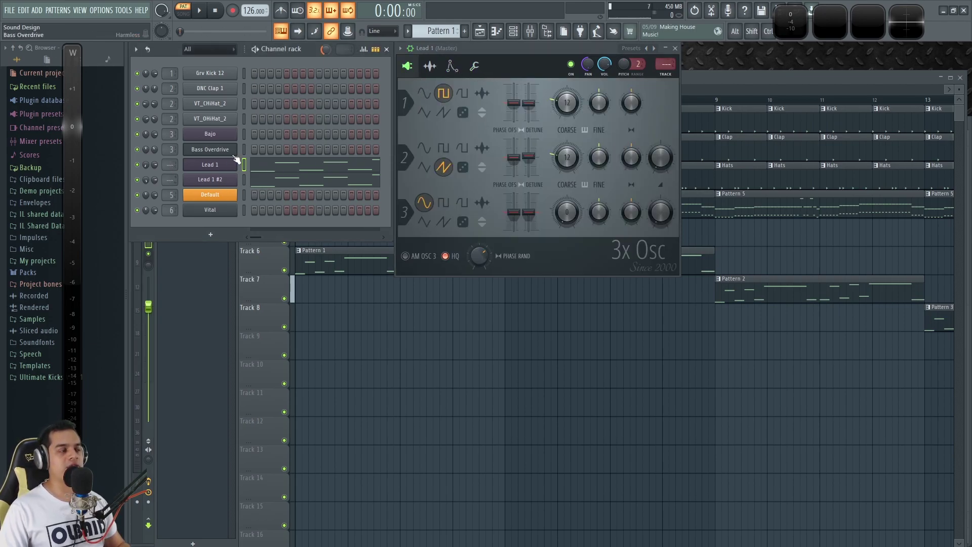
pyautogui.click(509, 50)
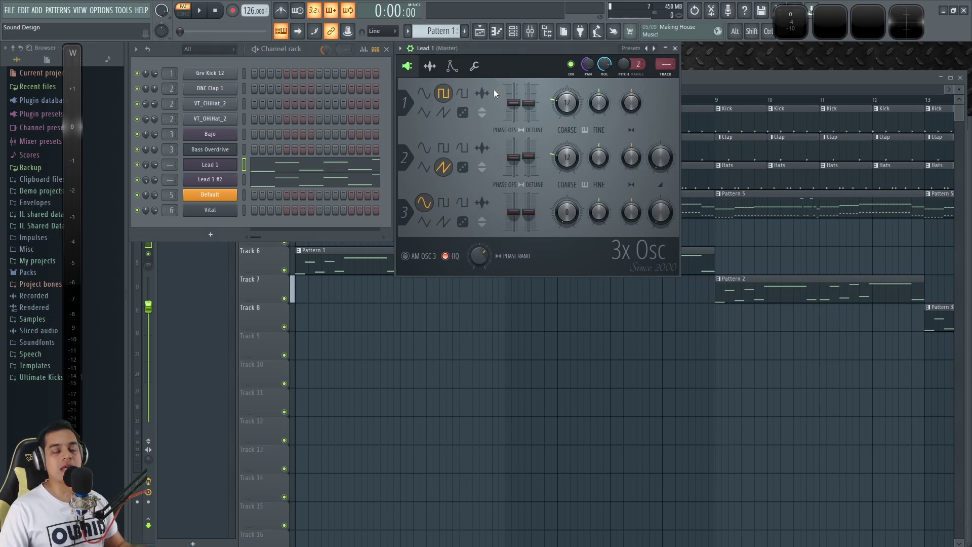
# Audition Lead 1 while varying the stereo phase randomness in 3x Osc.
pyautogui.press('x')
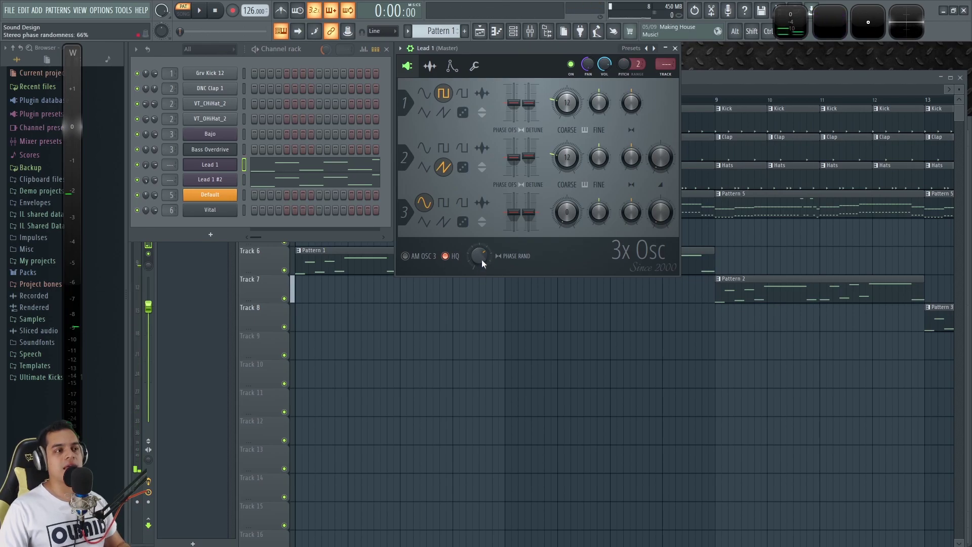
pyautogui.moveTo(479, 259); pyautogui.dragTo(479, 231)
pyautogui.press('x')
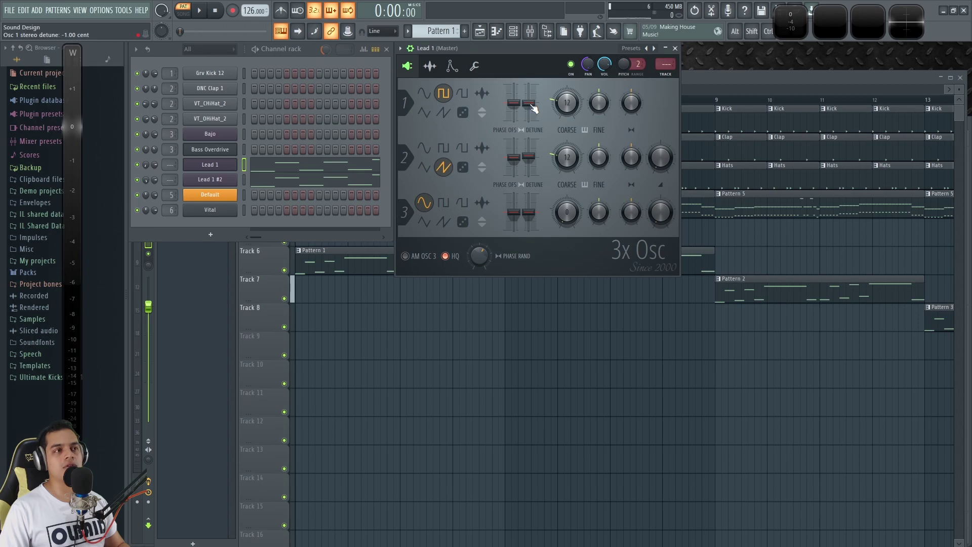
# Compare a 0% attack with a short attack on Lead 1's volume envelope, keeping the short attack.
pyautogui.click(452, 66)
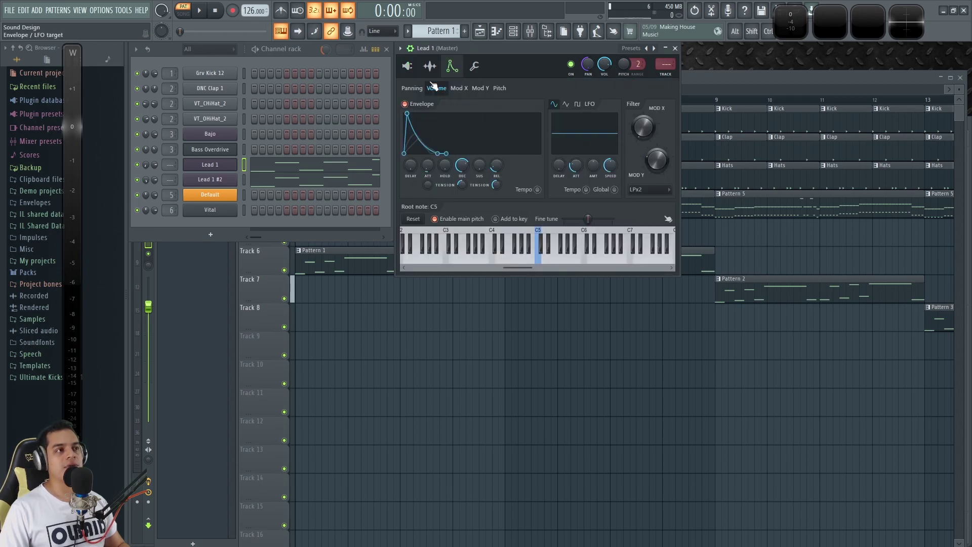
pyautogui.moveTo(429, 166); pyautogui.dragTo(429, 168)
pyautogui.press('x')
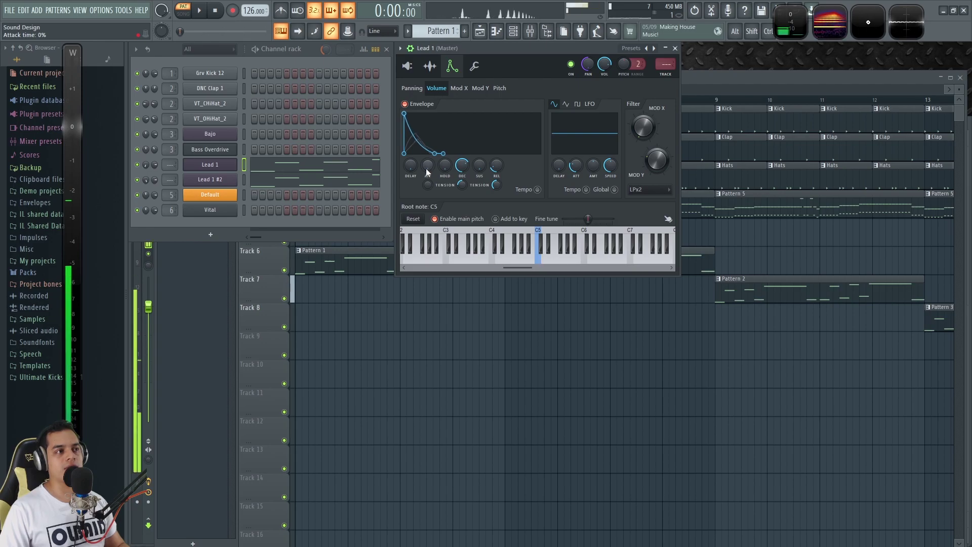
pyautogui.moveTo(426, 168); pyautogui.dragTo(426, 165)
pyautogui.press('x')
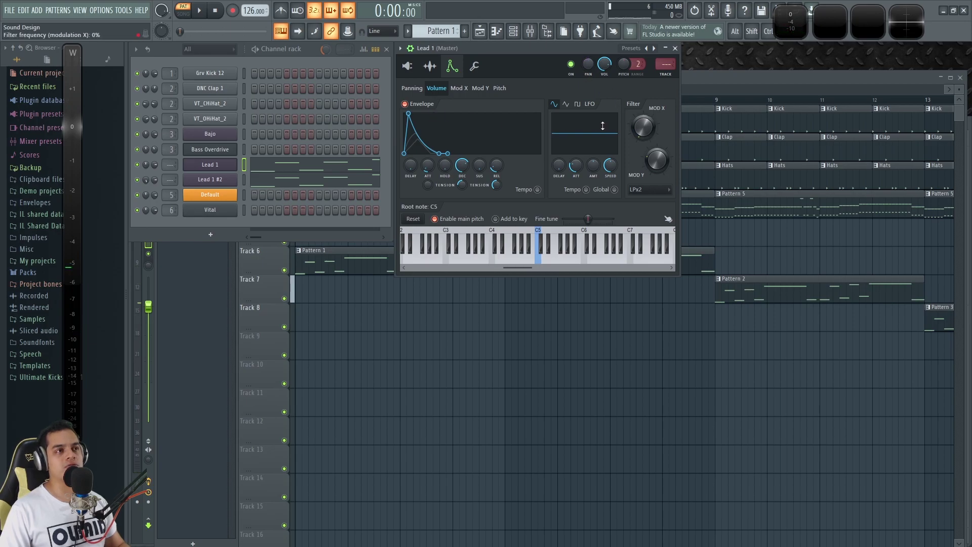
pyautogui.press('x')
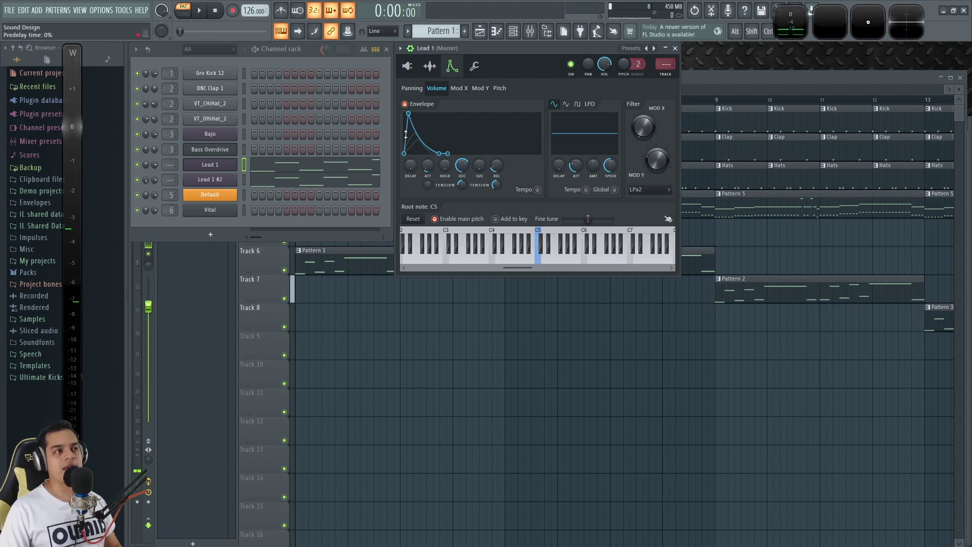
# Turn Lead 1's Mod X filter envelope off and back on, auditioning its effect on the sound.
pyautogui.click(459, 88)
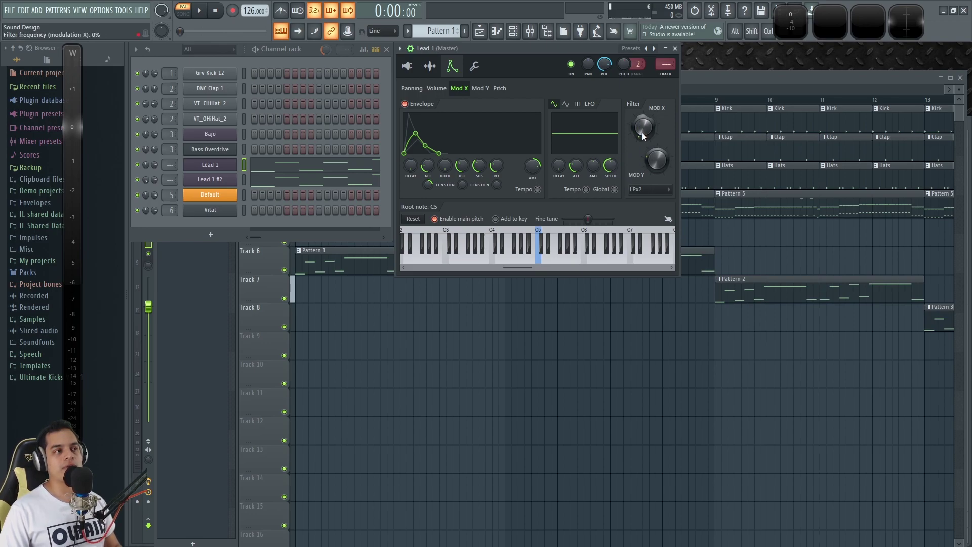
pyautogui.click(405, 104)
pyautogui.moveTo(643, 127); pyautogui.dragTo(643, 127)
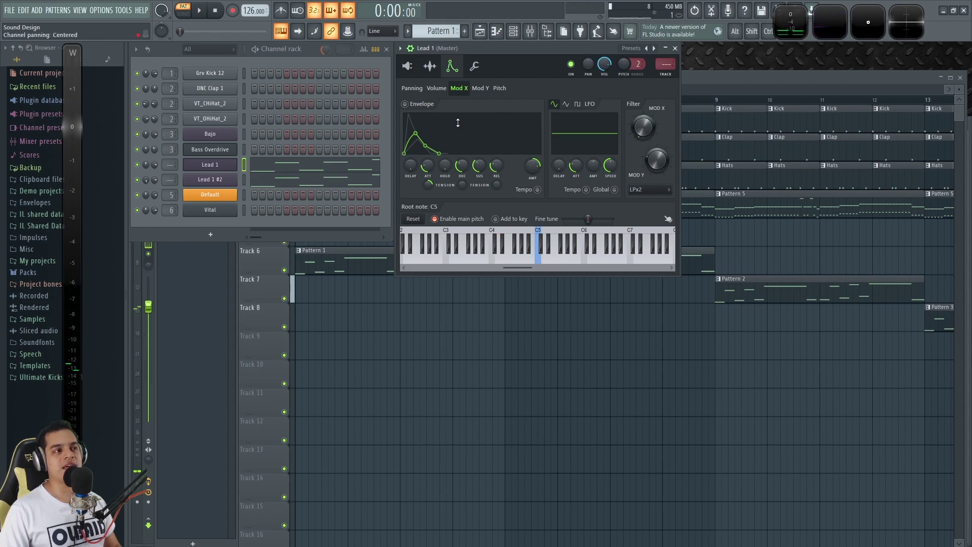
pyautogui.click(404, 103)
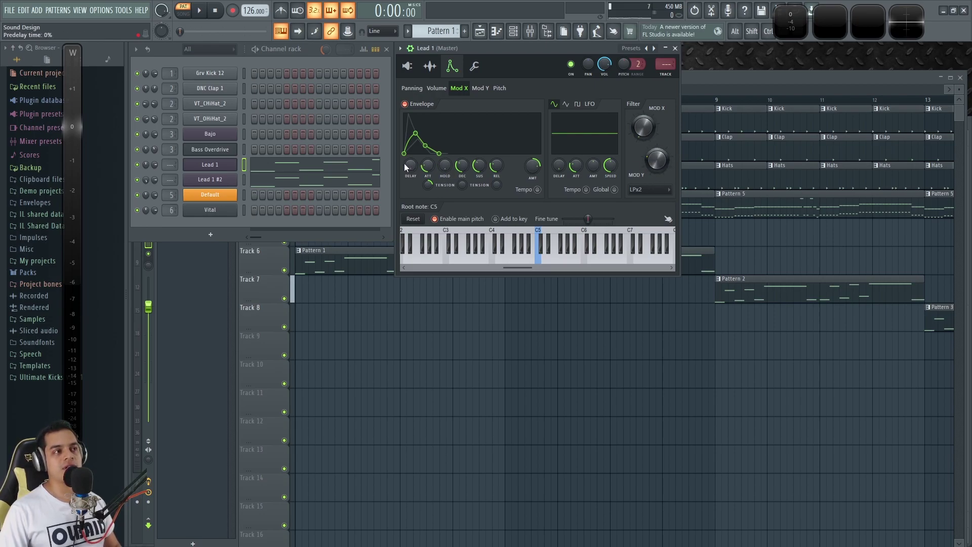
pyautogui.press('x')
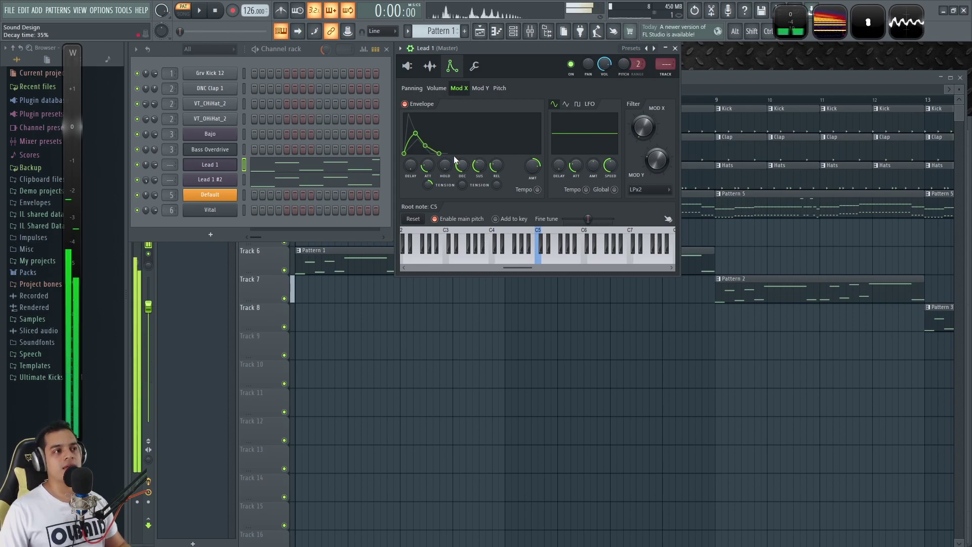
pyautogui.press('x')
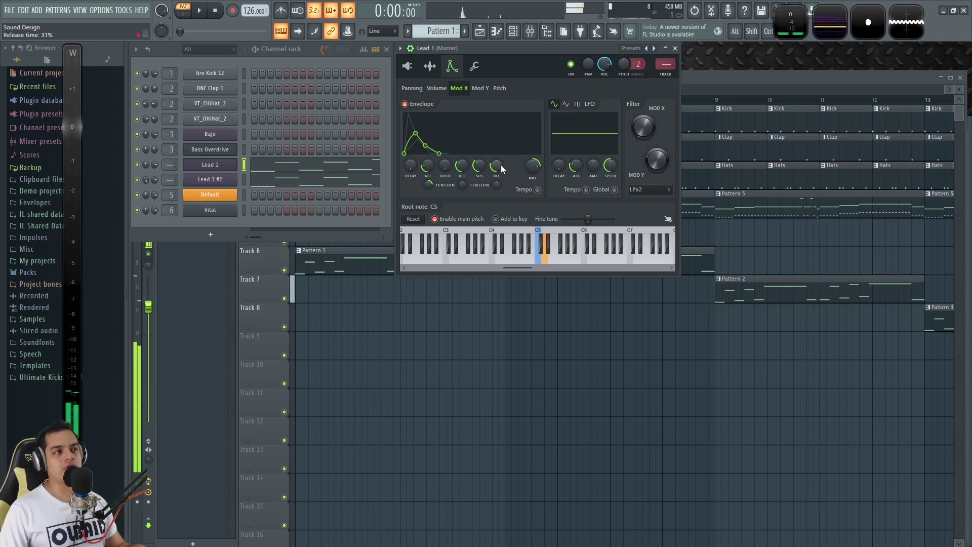
# Set the LFO amount for Lead 1's pitch to 2%.
pyautogui.click(436, 88)
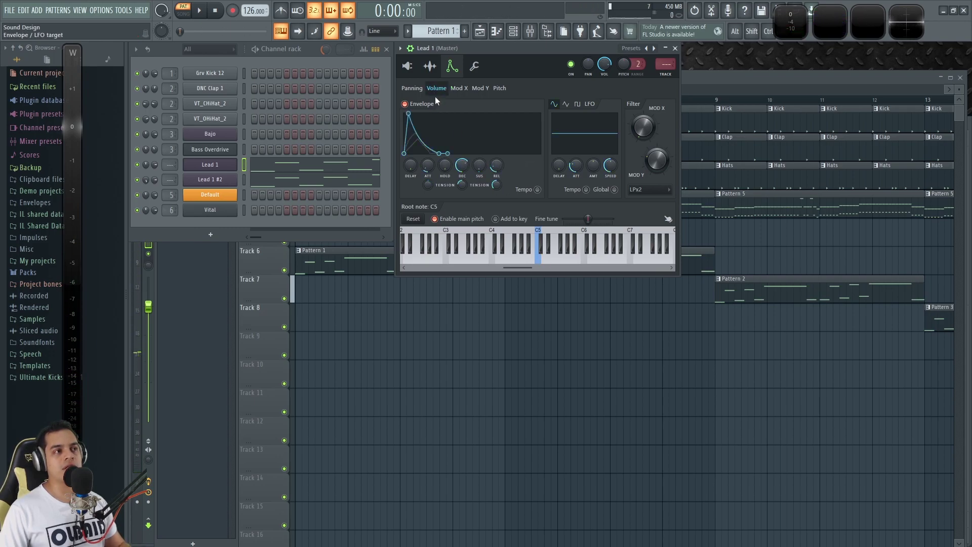
pyautogui.click(500, 88)
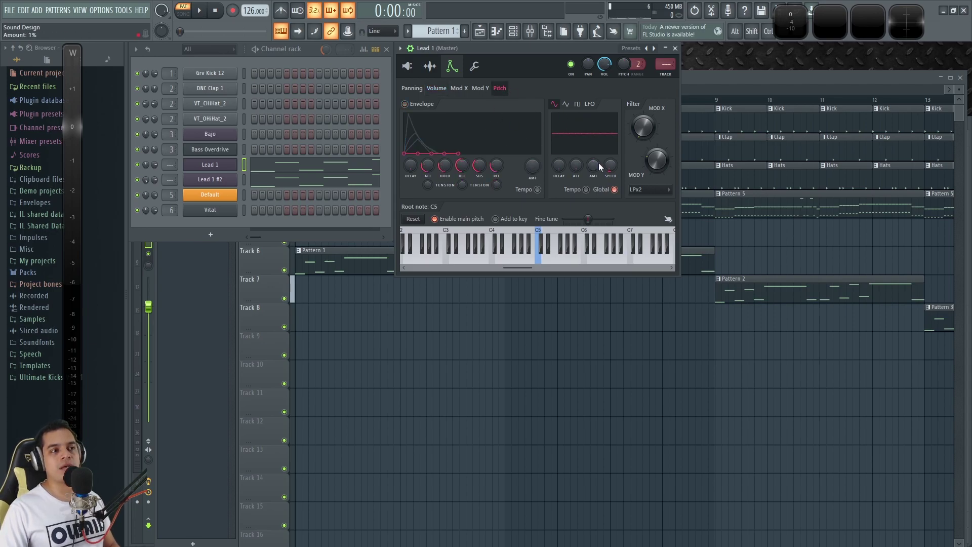
pyautogui.moveTo(598, 158); pyautogui.dragTo(599, 129)
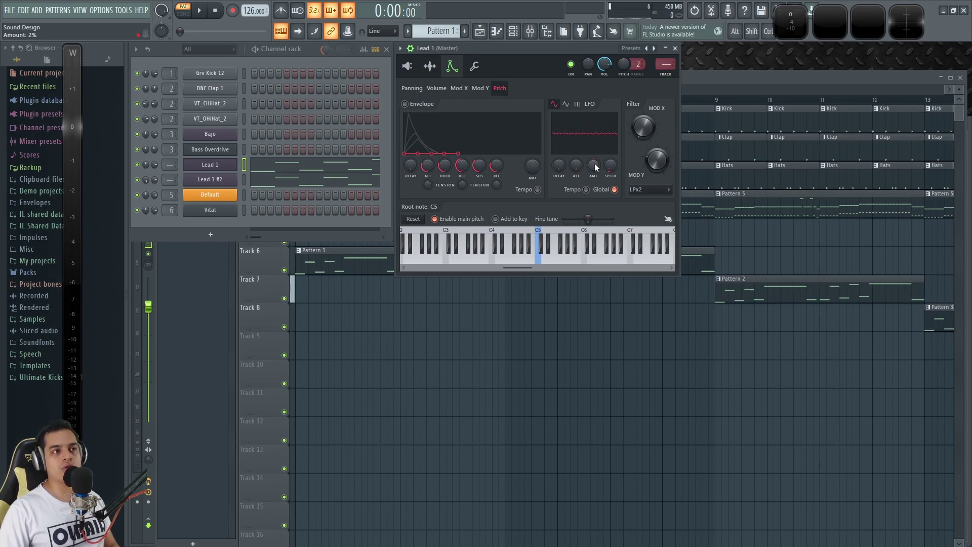
# Enlarge the Wave Candy spectrum display, set Lead 1's pitch LFO amount to 0% and audition the sound.
pyautogui.press('x')
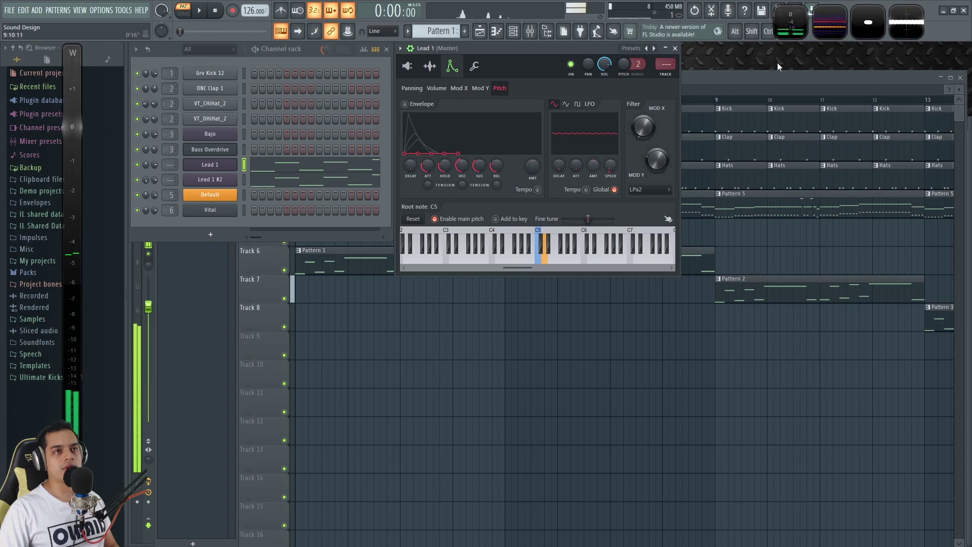
pyautogui.doubleClick(827, 25)
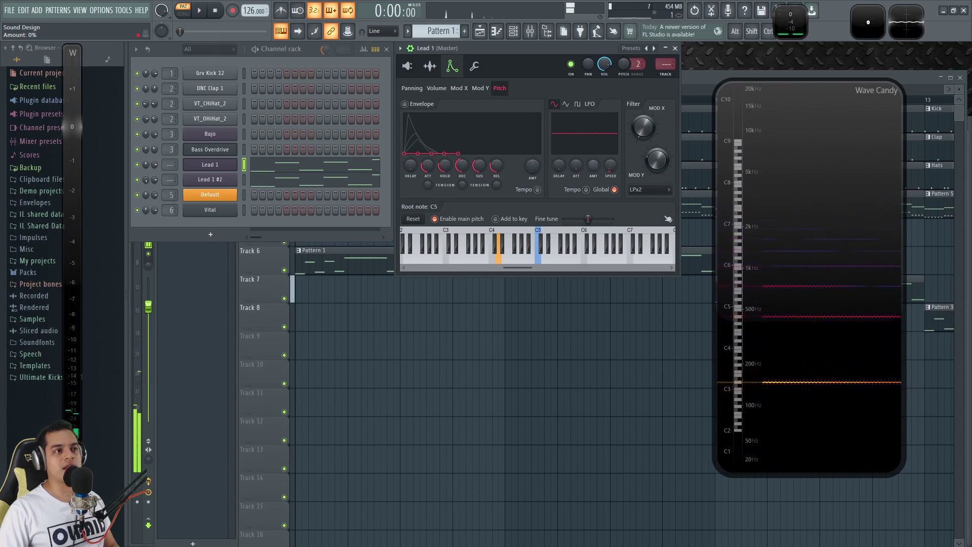
pyautogui.press('w')
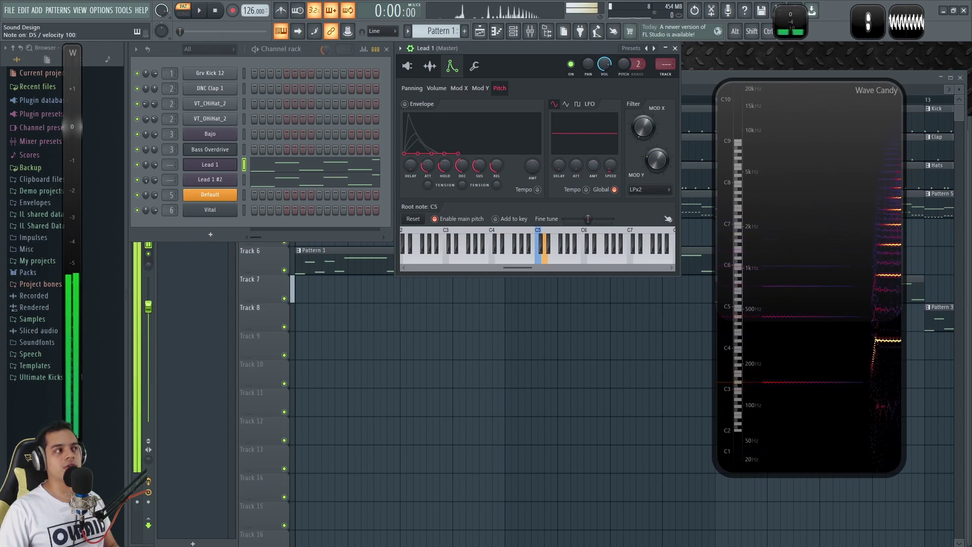
pyautogui.press('x')
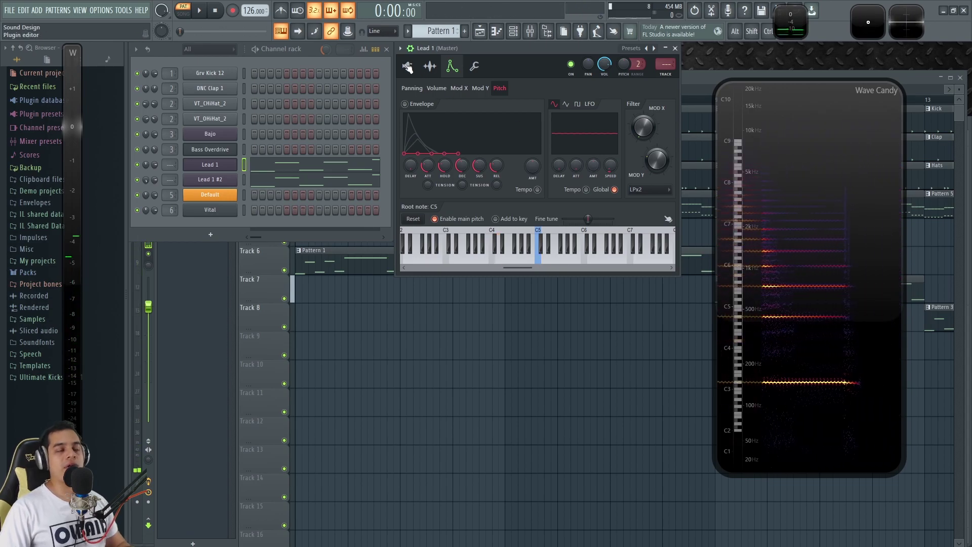
# Show Lead 1's oscillator settings and open Lead 1 #2's 3x Osc for comparison.
pyautogui.click(407, 66)
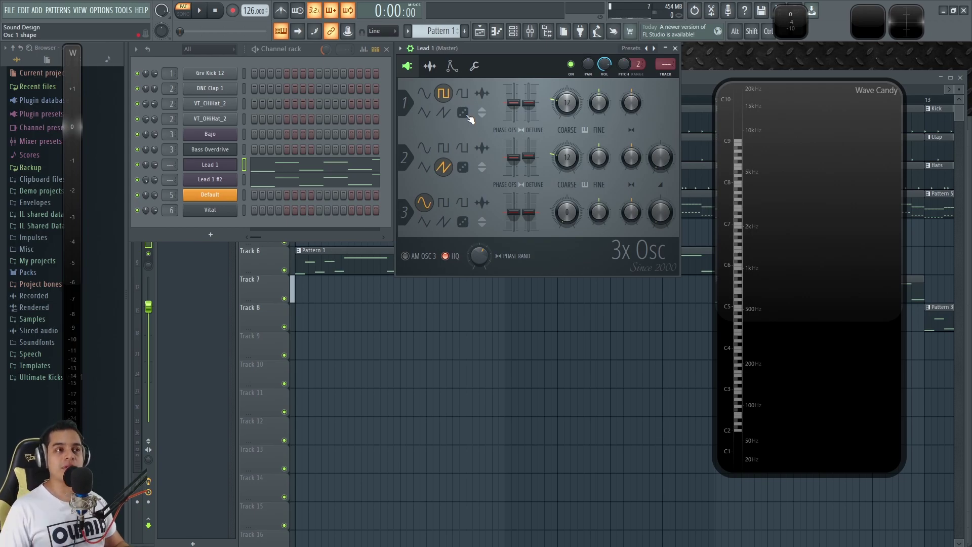
pyautogui.click(208, 180)
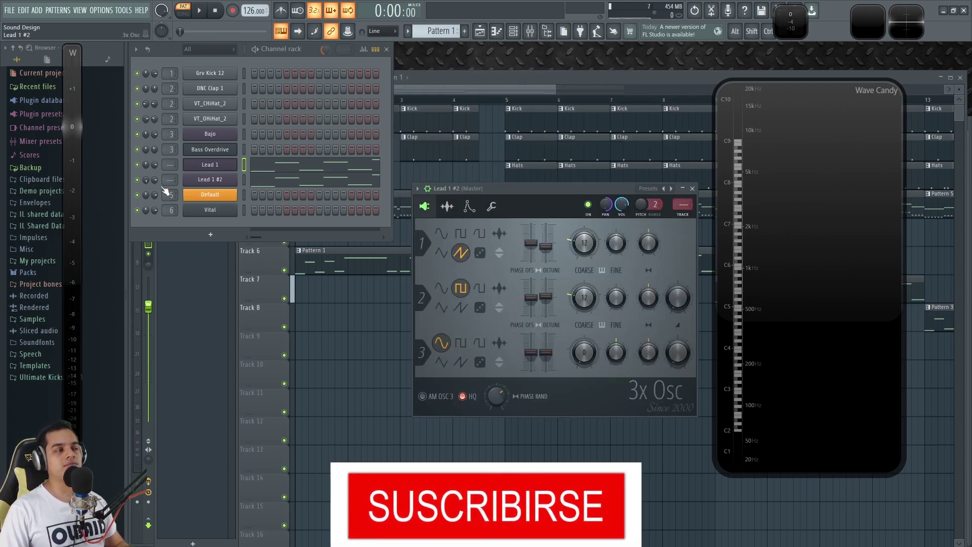
pyautogui.moveTo(532, 187); pyautogui.dragTo(520, 123)
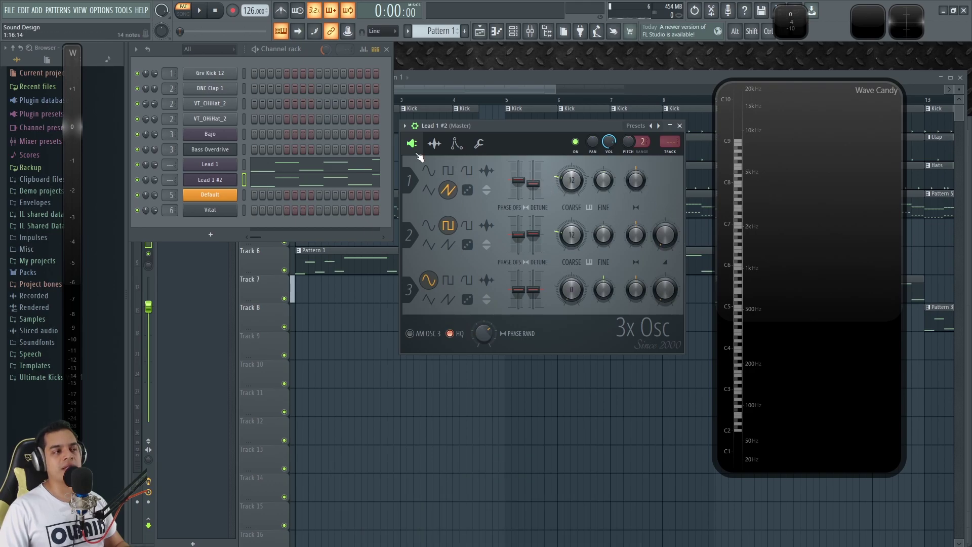
# Examine Lead 1 #2's Mod X filter envelope and pitch LFO settings, auditioning the patch with single notes.
pyautogui.click(456, 144)
pyautogui.click(463, 166)
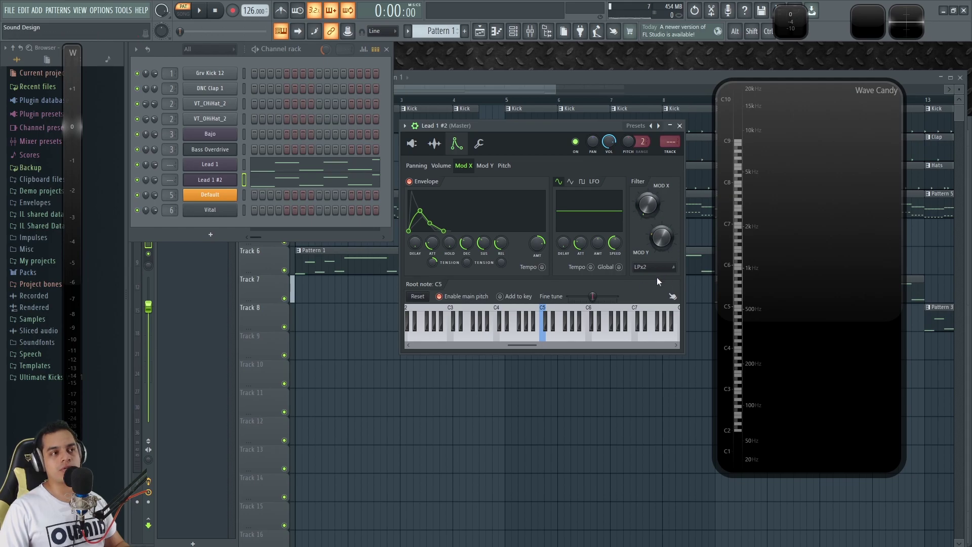
pyautogui.click(504, 165)
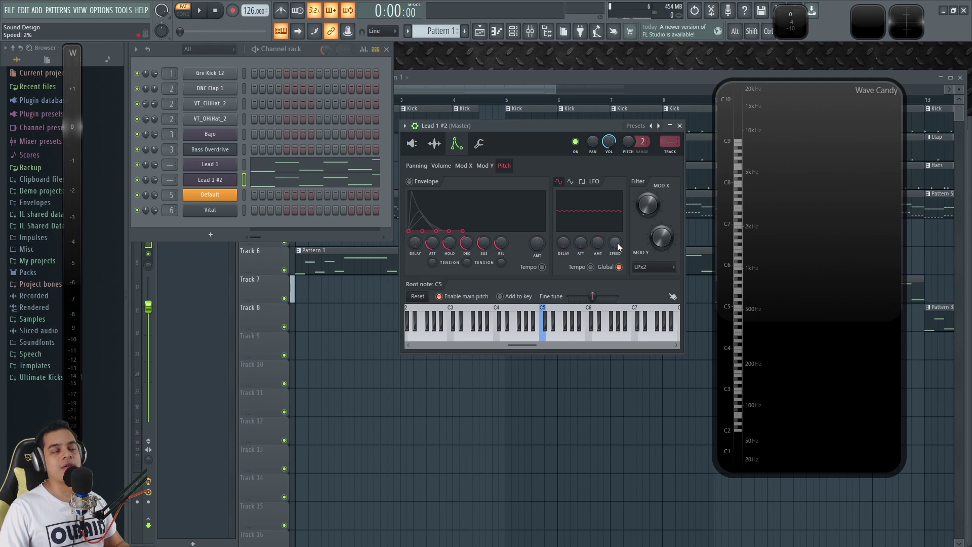
pyautogui.press('x')
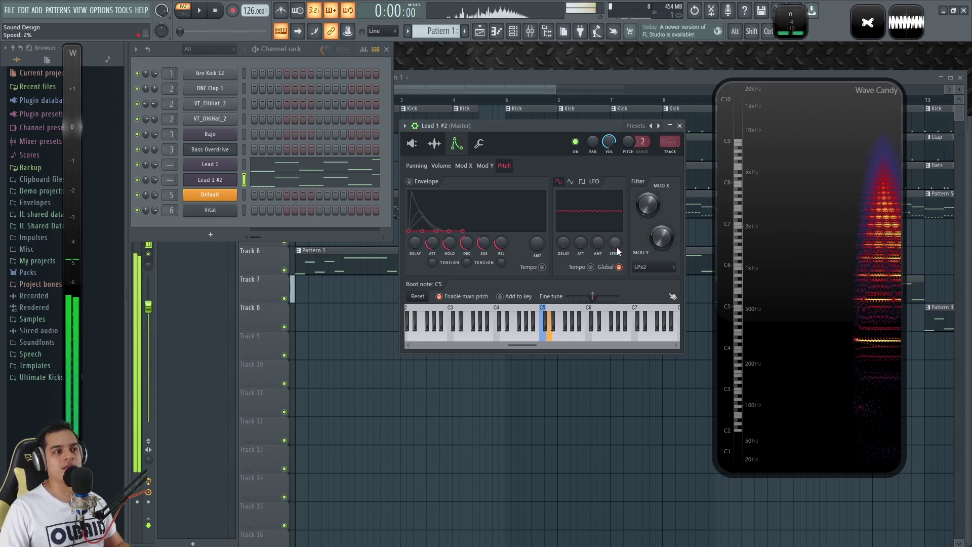
pyautogui.press('x')
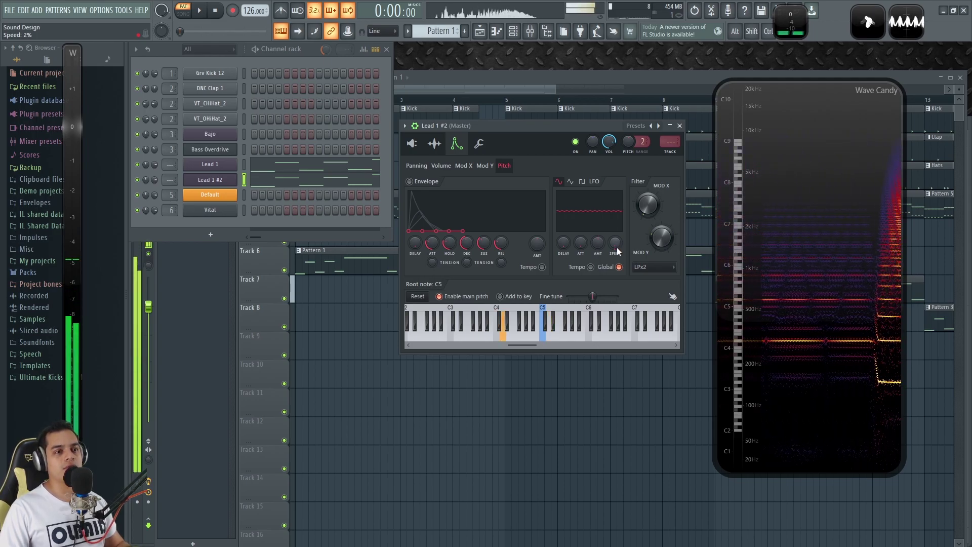
pyautogui.moveTo(599, 245); pyautogui.dragTo(598, 244)
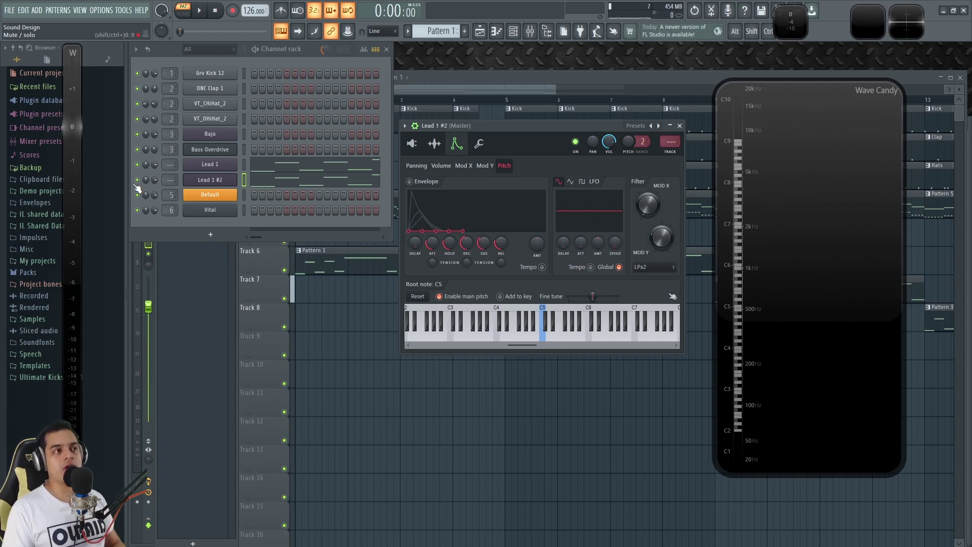
# Compare the pattern's playback with the layered leads centered and with their channel panning pushed hard to the sides.
pyautogui.click(420, 145)
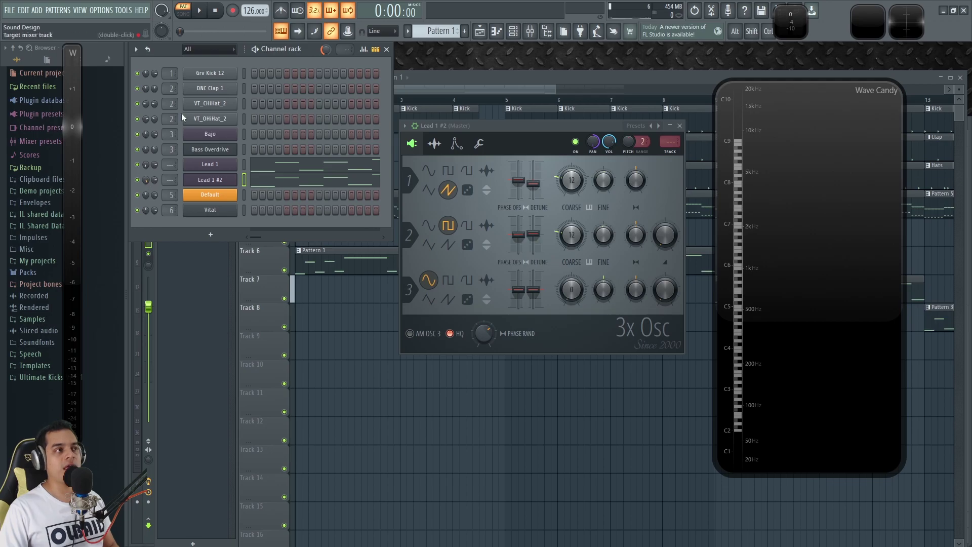
pyautogui.click(198, 17)
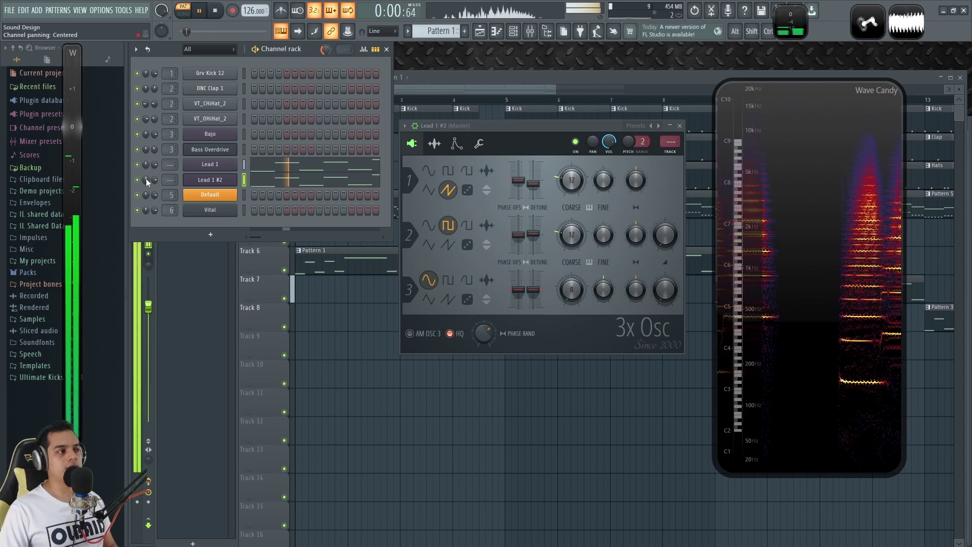
pyautogui.press('space')
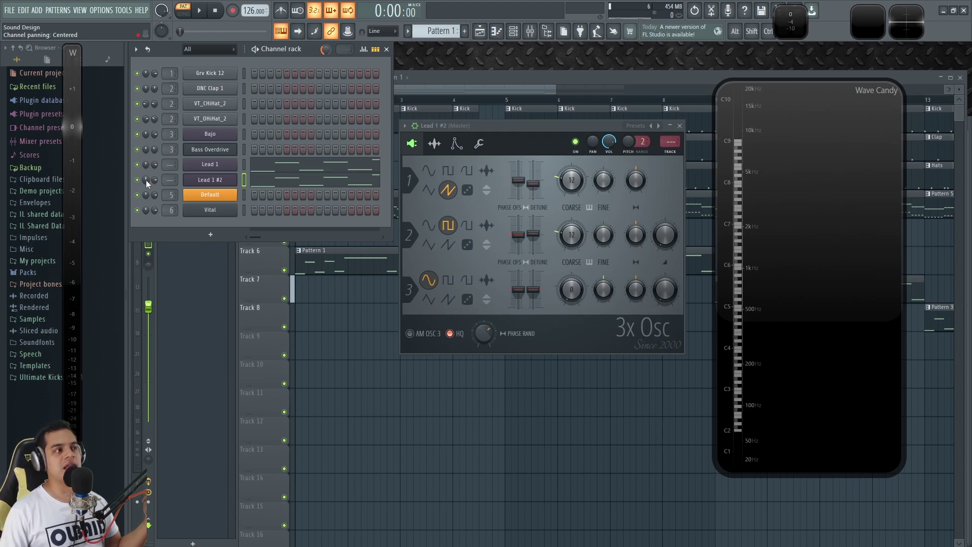
pyautogui.moveTo(146, 180); pyautogui.dragTo(145, 215)
pyautogui.press('space')
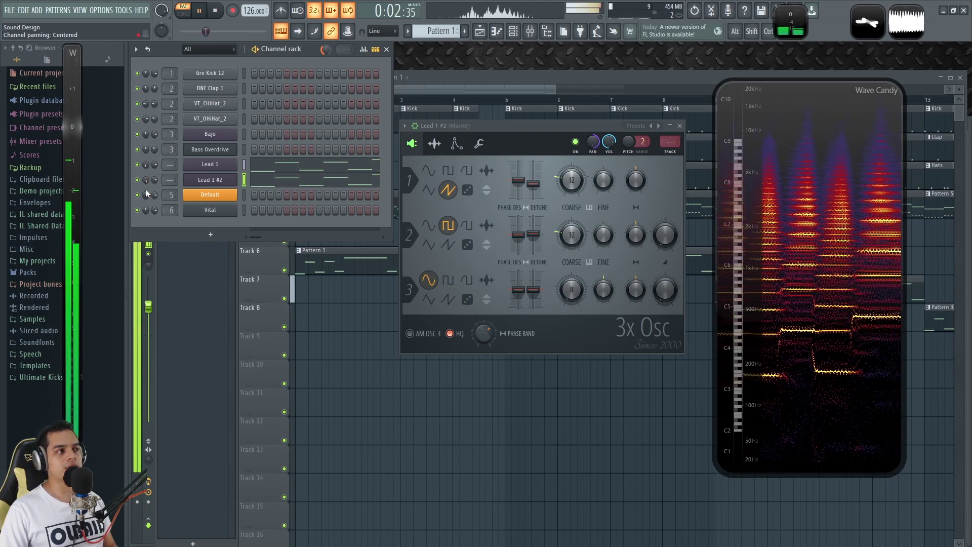
pyautogui.press('space')
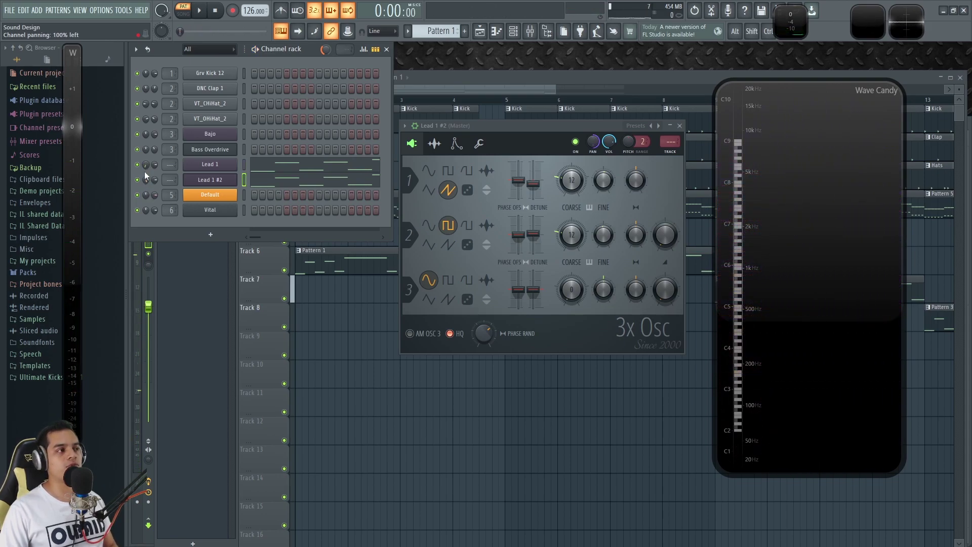
# Return Lead 1 #2's channel panning to center and audition the two layered leads again.
pyautogui.moveTo(145, 182)
pyautogui.mouseDown()
pyautogui.moveTo(145, 163)
pyautogui.moveTo(144, 179)
pyautogui.mouseUp()
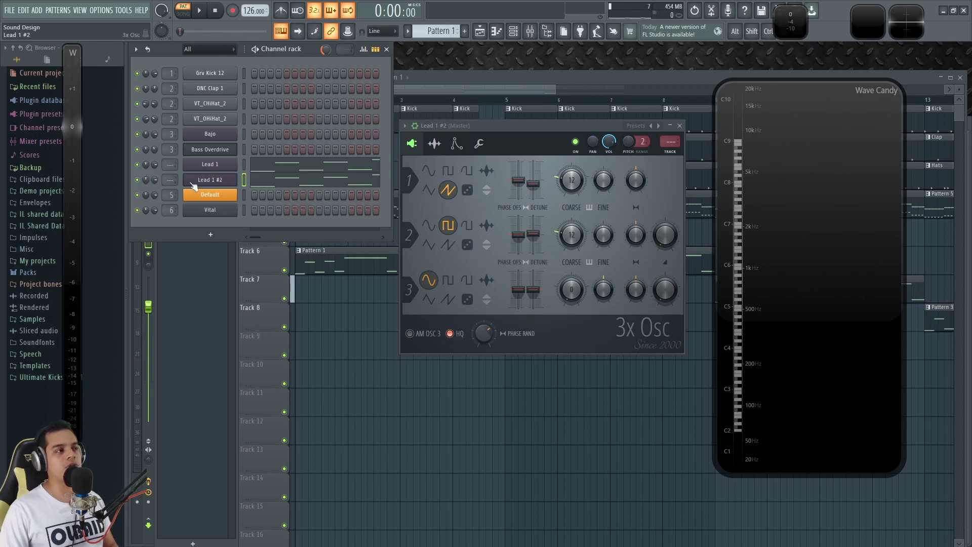
pyautogui.press('space')
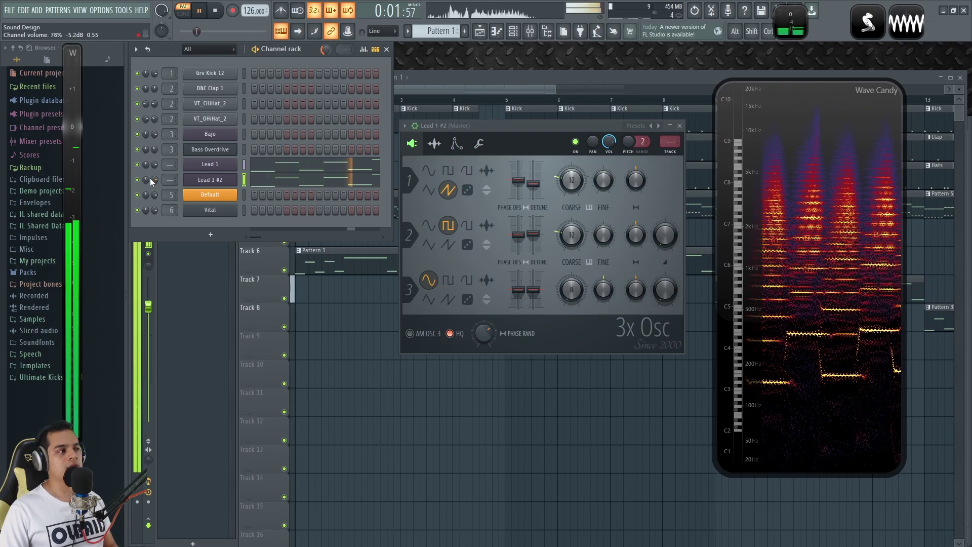
pyautogui.press('space')
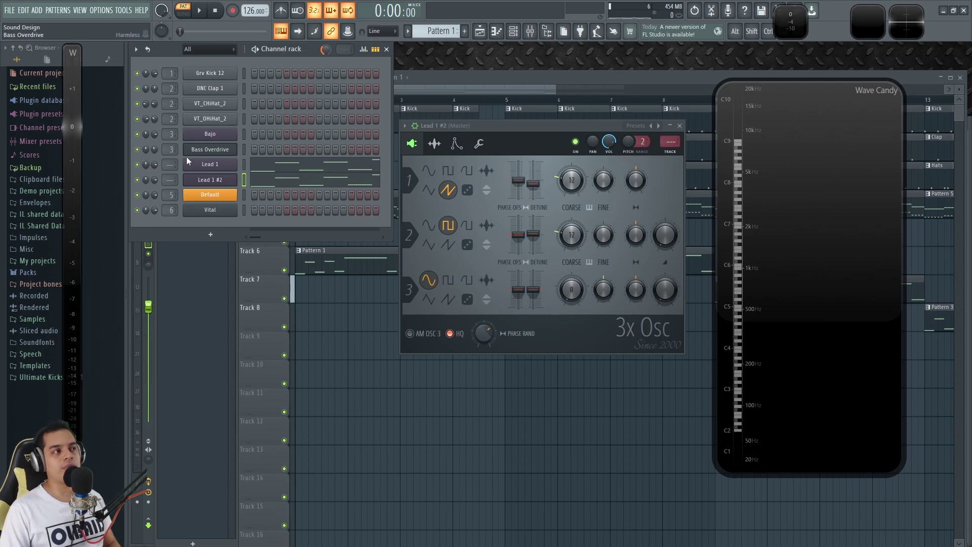
pyautogui.press('space')
pyautogui.press('space')
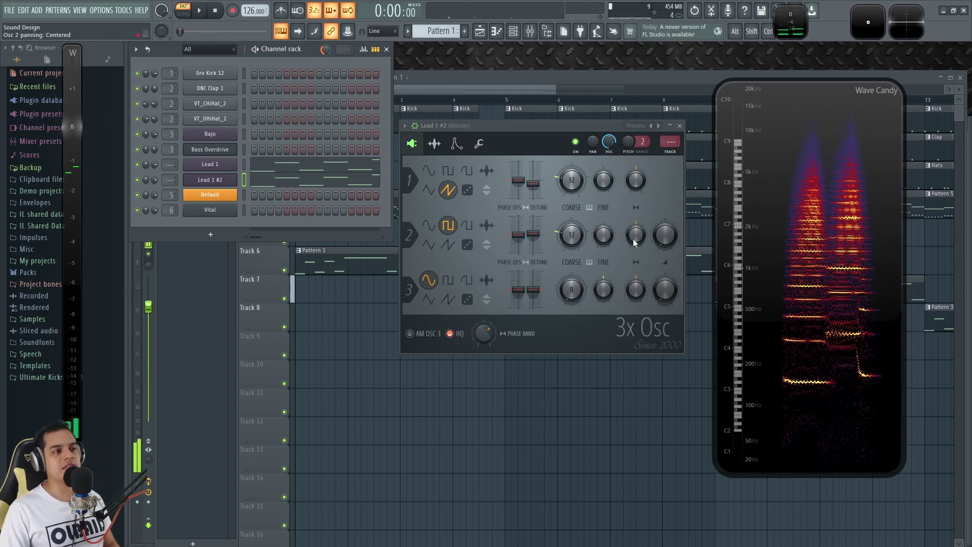
# Pan the layered leads apart, with Lead 1 #2 at 100% right, and audition the pattern.
pyautogui.moveTo(145, 164); pyautogui.dragTo(145, 164)
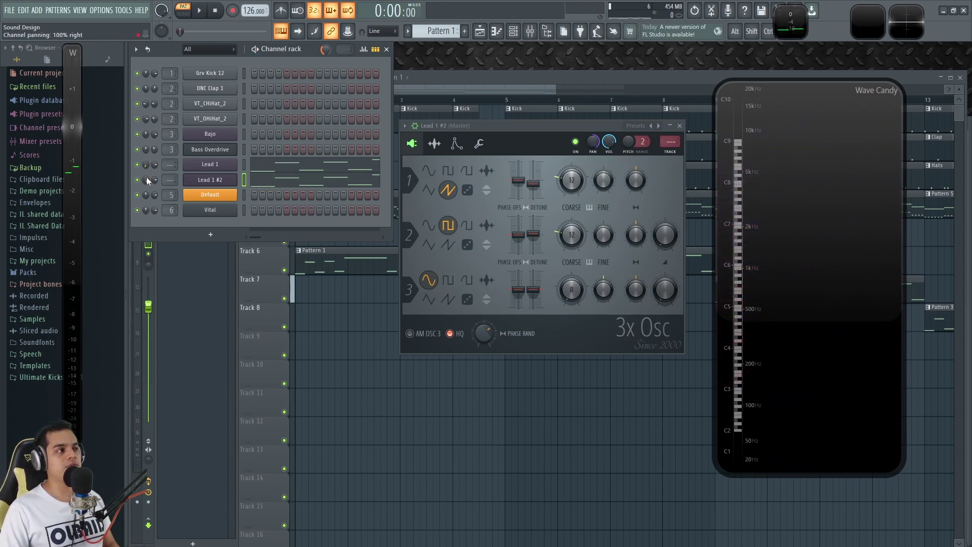
pyautogui.press('space')
pyautogui.press('space')
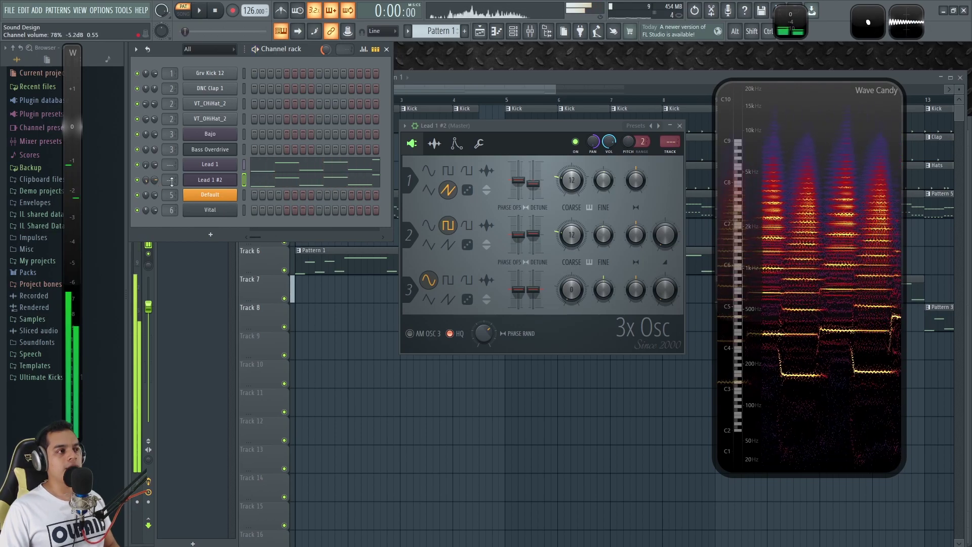
# Route Lead 1 and Lead 1 #2 to mixer track 5 and display the Lead track's effects chain.
pyautogui.moveTo(671, 142); pyautogui.dragTo(671, 134)
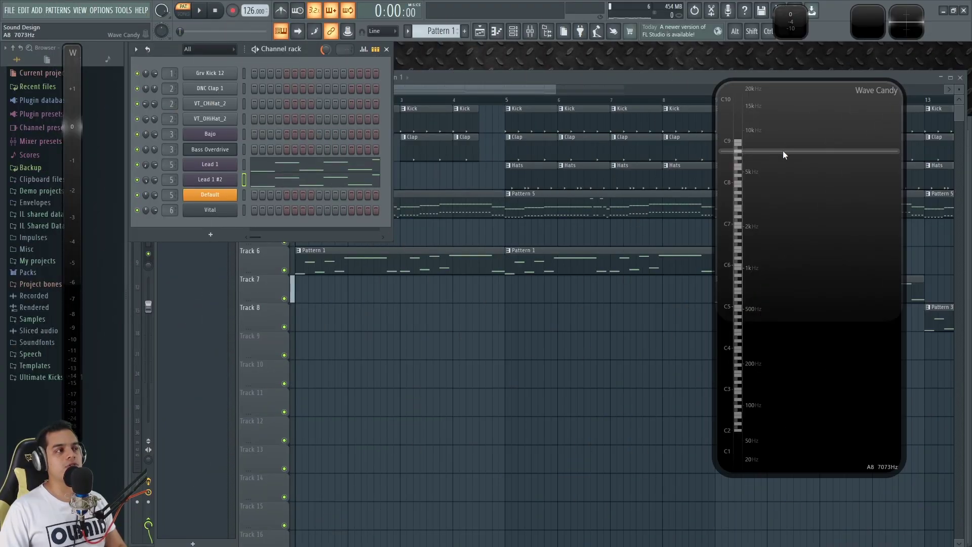
pyautogui.click(782, 151)
pyautogui.press('F9')
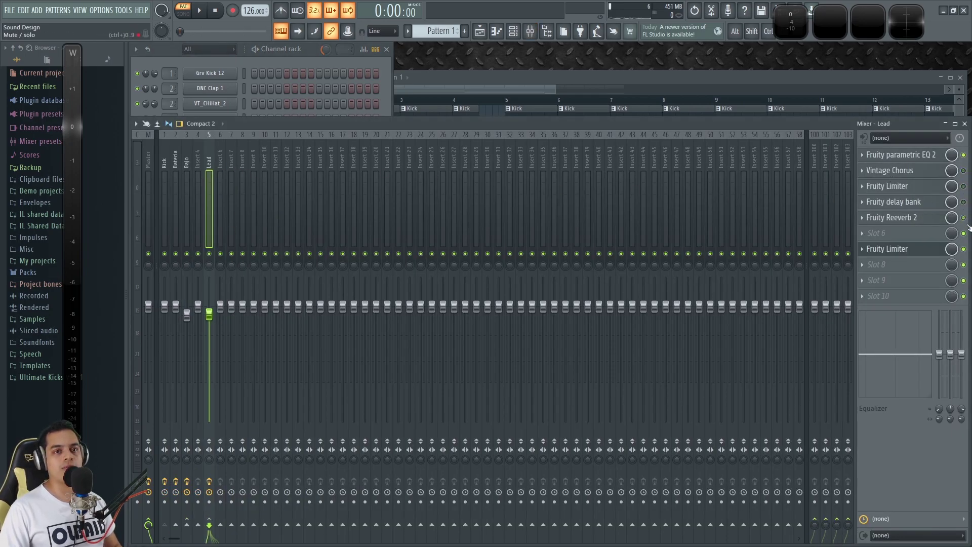
# Examine the low cut in the Lead track's Fruity parametric EQ 2 during playback, with the other effects bypassed.
pyautogui.click(914, 155)
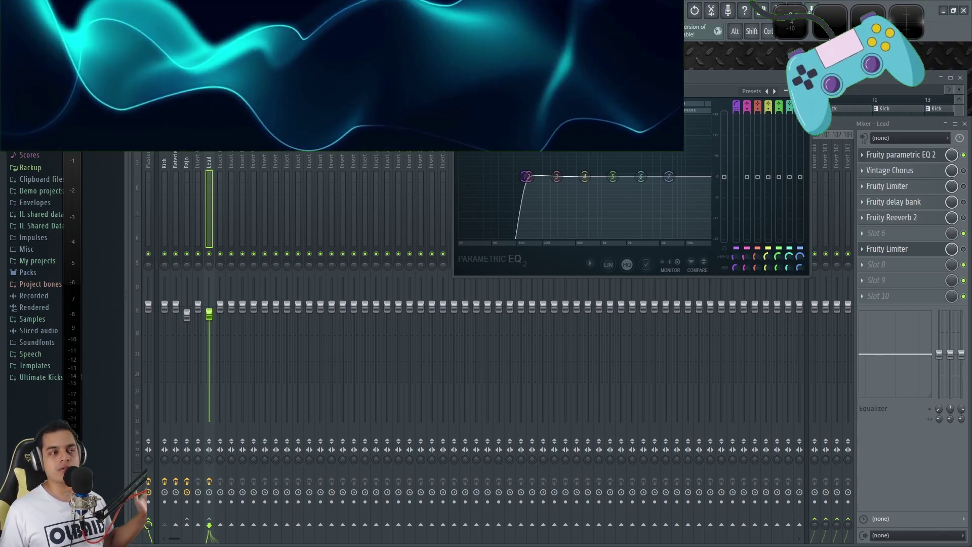
pyautogui.moveTo(628, 104); pyautogui.dragTo(610, 111)
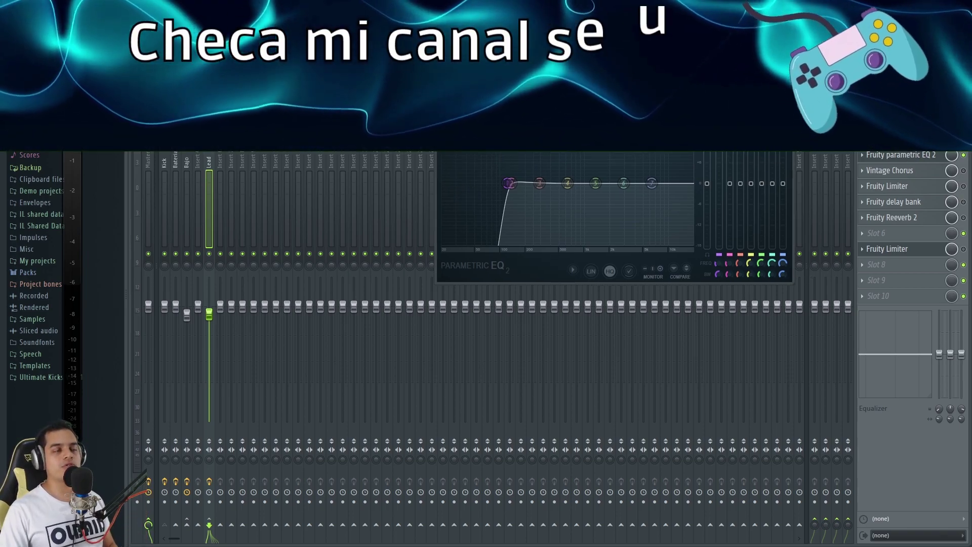
pyautogui.press('space')
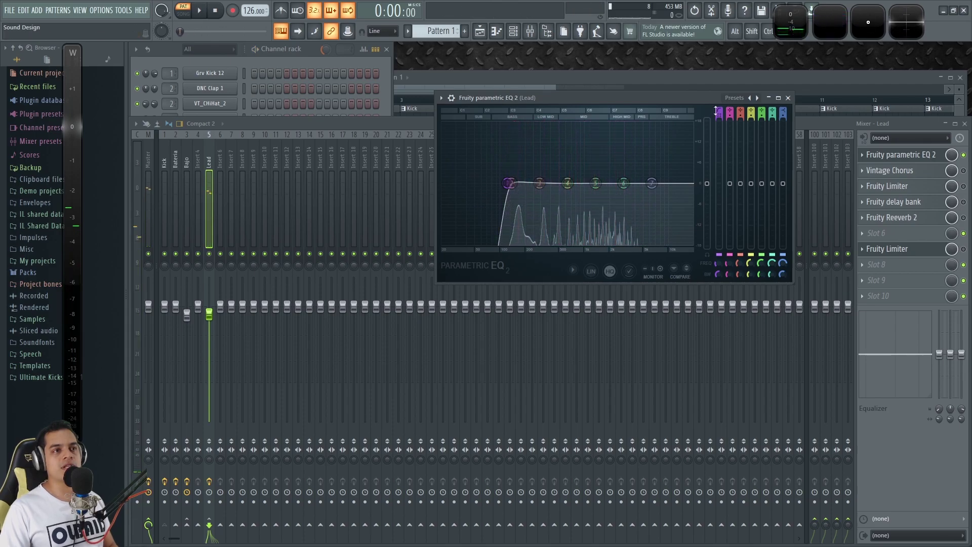
pyautogui.click(787, 98)
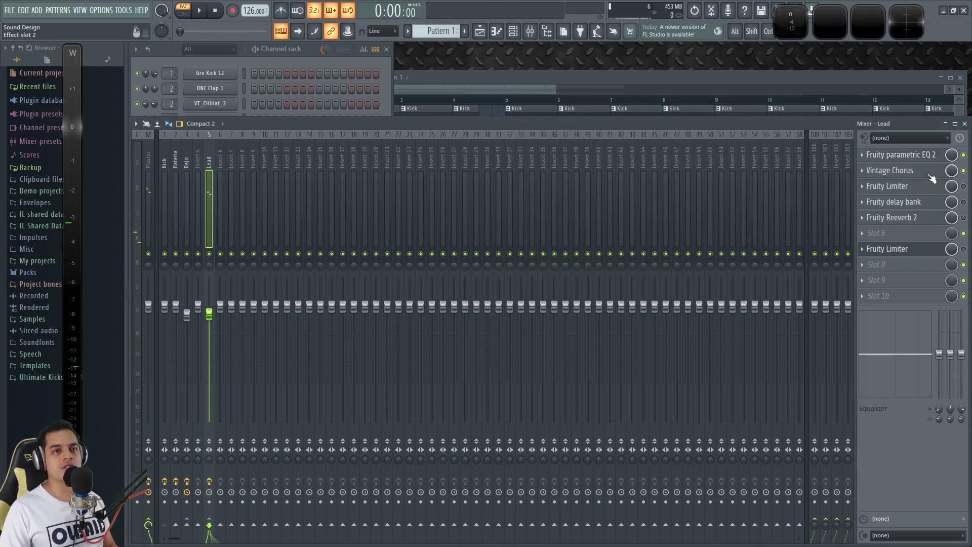
# Enable Vintage Chorus on the Lead track and audition the pattern with its settings displayed.
pyautogui.click(931, 177)
pyautogui.moveTo(501, 207); pyautogui.dragTo(576, 193)
pyautogui.press('space')
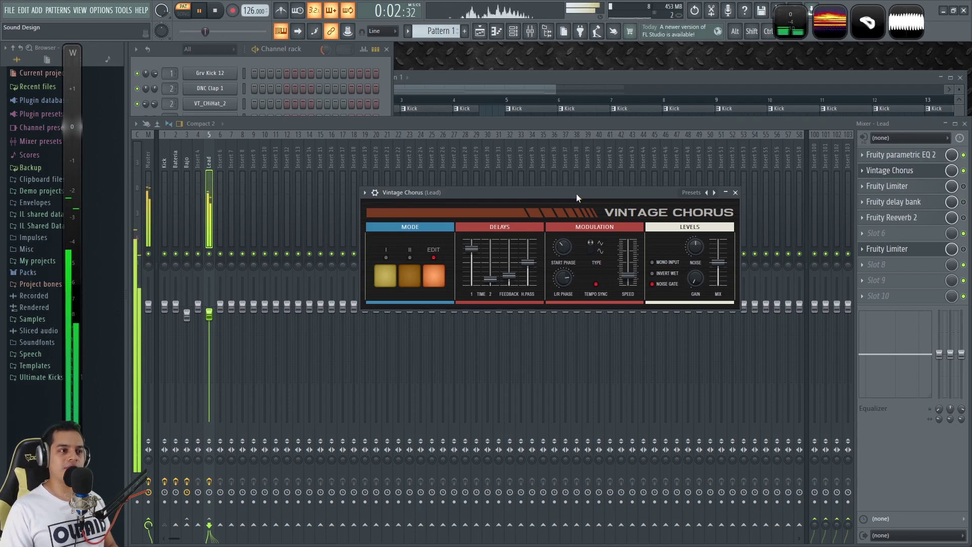
pyautogui.press('space')
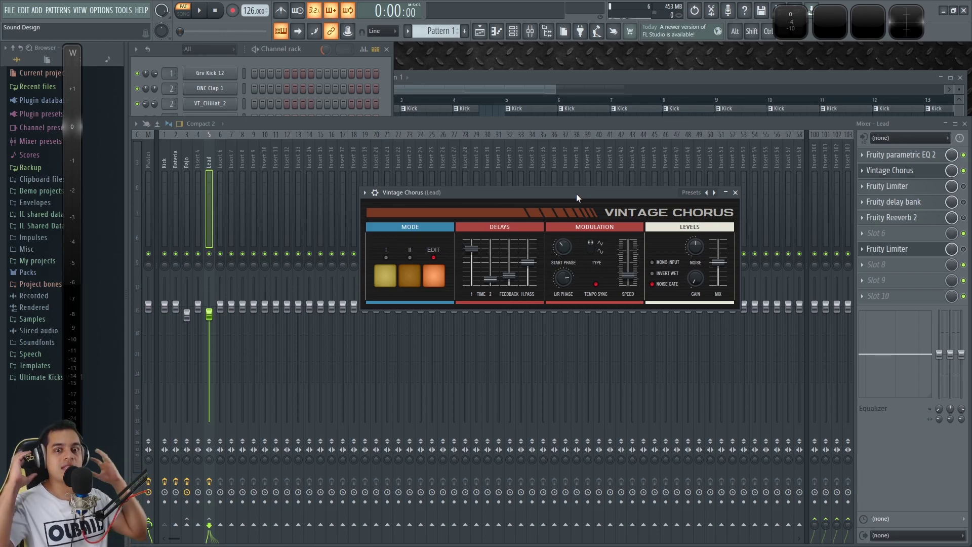
pyautogui.press('space')
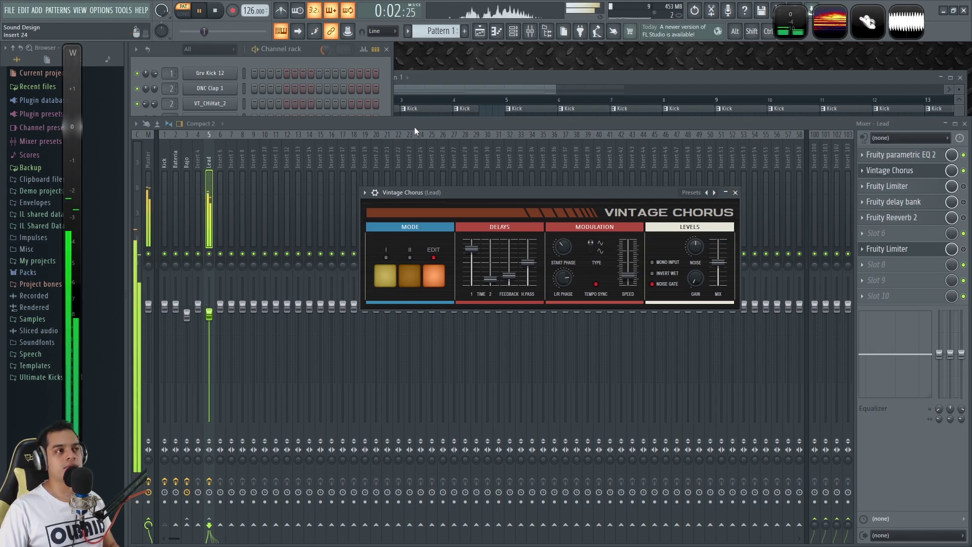
pyautogui.press('space')
# Enable the first Fruity Limiter on the Lead track and enlarge its display to watch the limiting during playback.
pyautogui.click(887, 186)
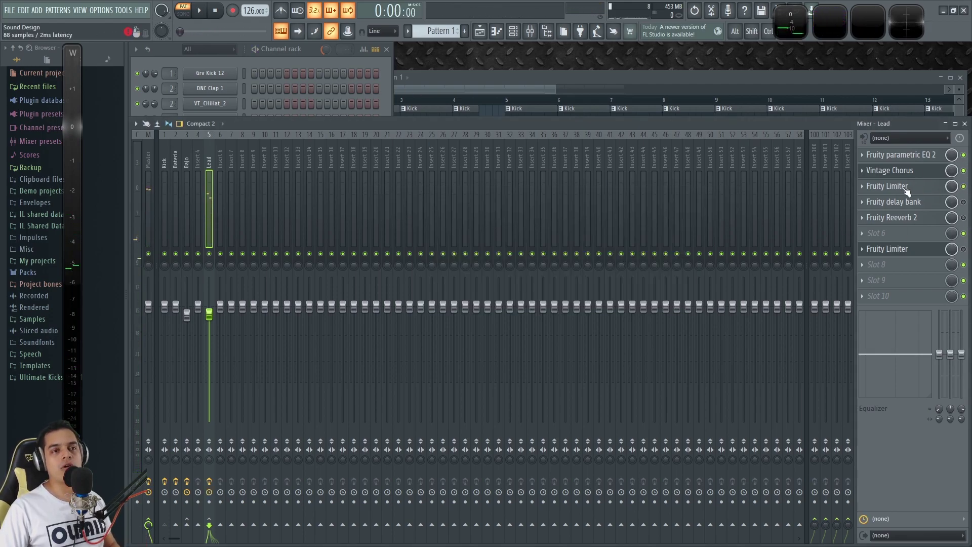
pyautogui.press('space')
pyautogui.moveTo(447, 151); pyautogui.dragTo(496, 130)
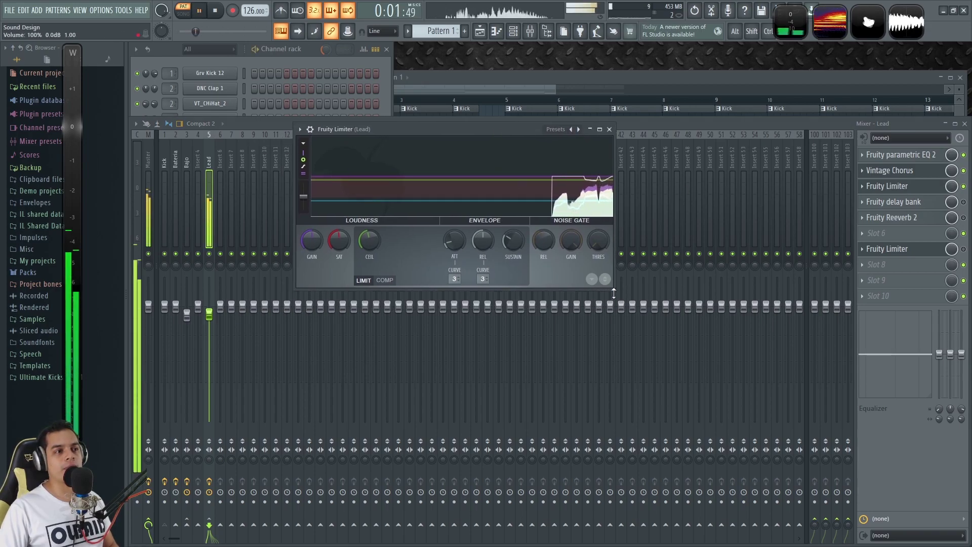
pyautogui.press('space')
pyautogui.moveTo(613, 287); pyautogui.dragTo(718, 384)
pyautogui.press('space')
pyautogui.moveTo(580, 161); pyautogui.dragTo(568, 135)
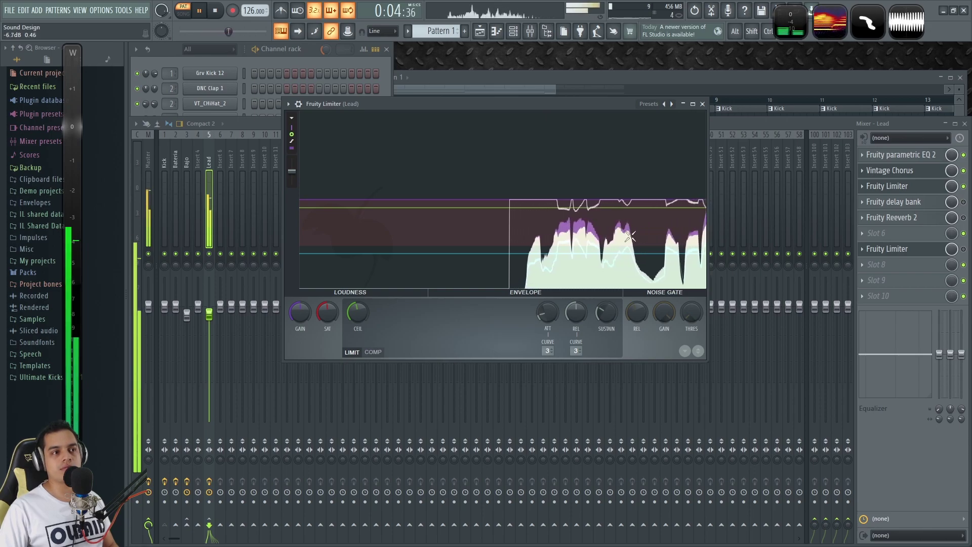
# Enable Fruity delay bank on the Lead track and display its settings while auditioning a single note.
pyautogui.press('space')
pyautogui.click(702, 104)
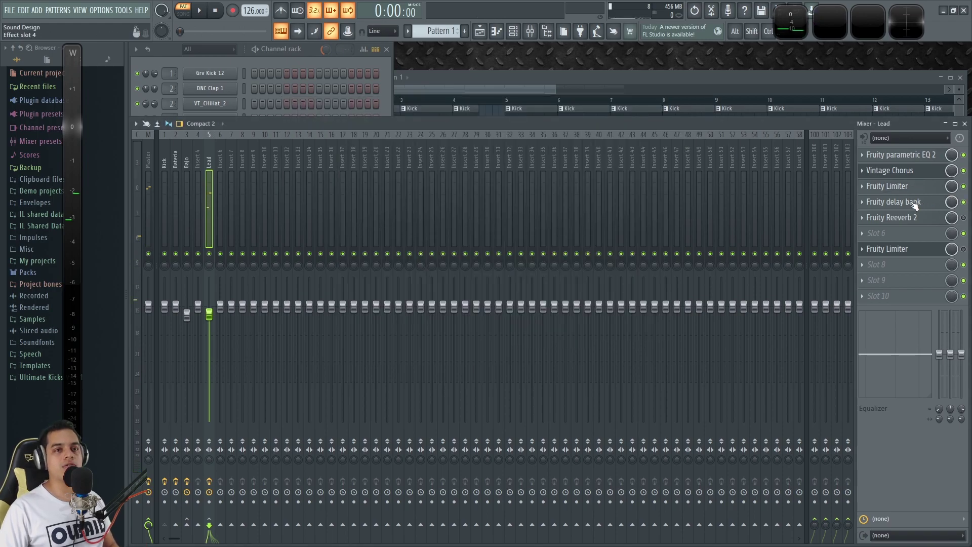
pyautogui.click(915, 203)
pyautogui.moveTo(482, 191); pyautogui.dragTo(502, 178)
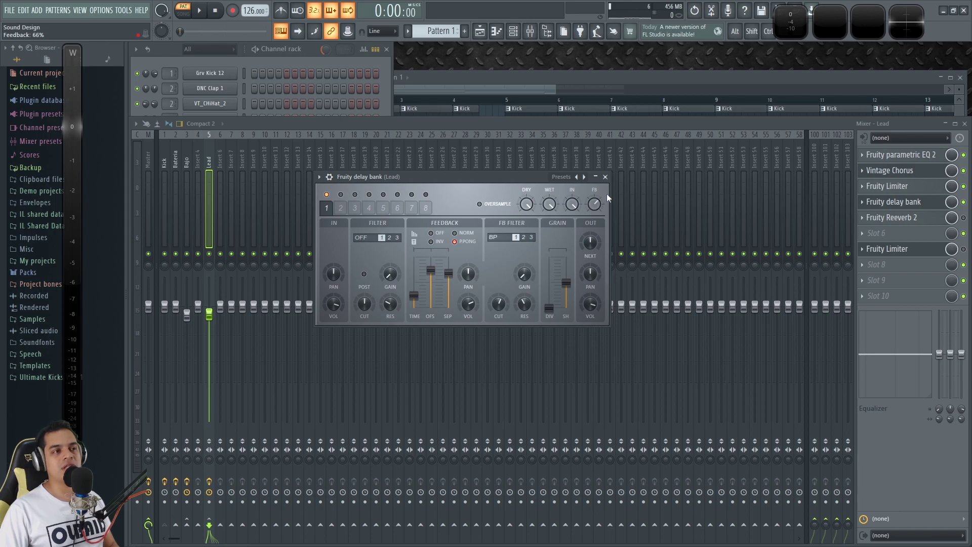
pyautogui.press('q')
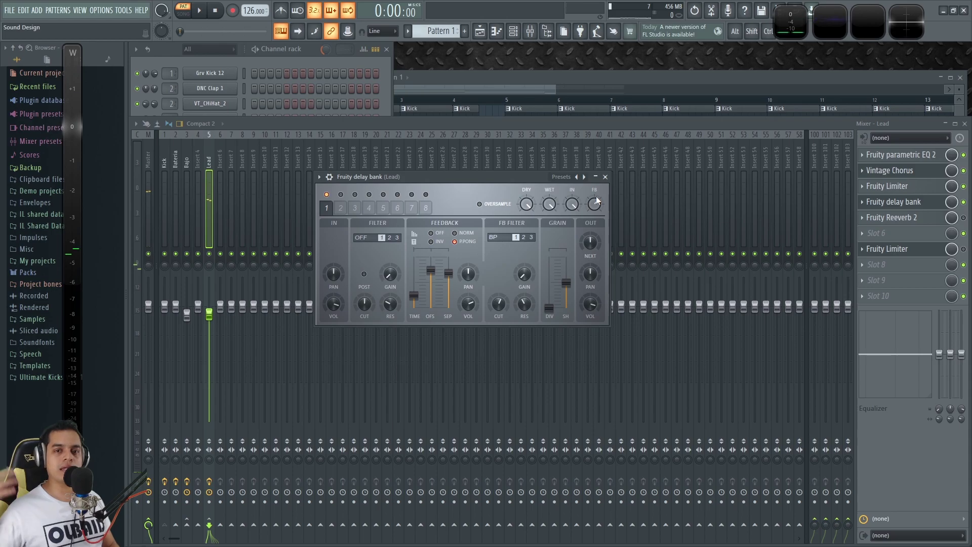
pyautogui.click(605, 177)
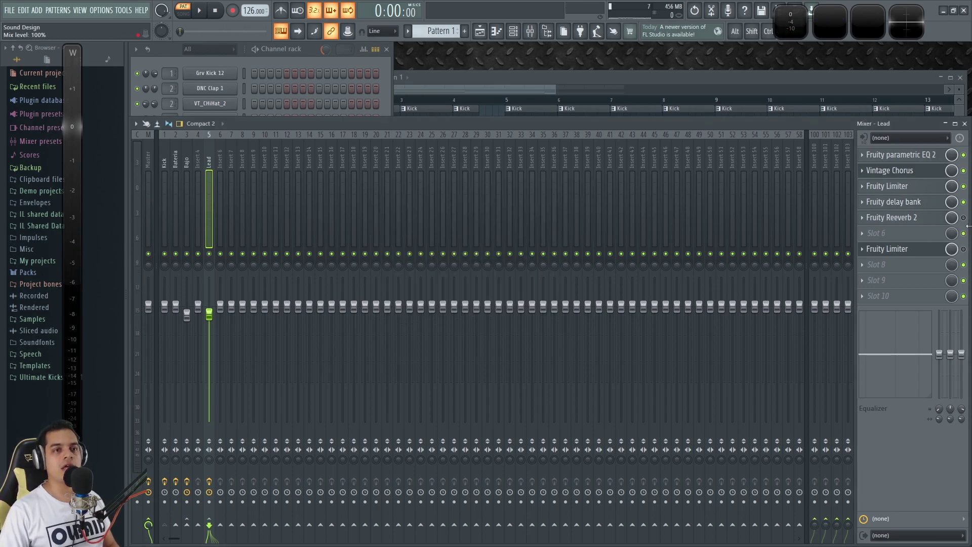
# Enable Fruity Reeverb 2 on the Lead track and audition single notes and the pattern with its settings displayed.
pyautogui.click(890, 217)
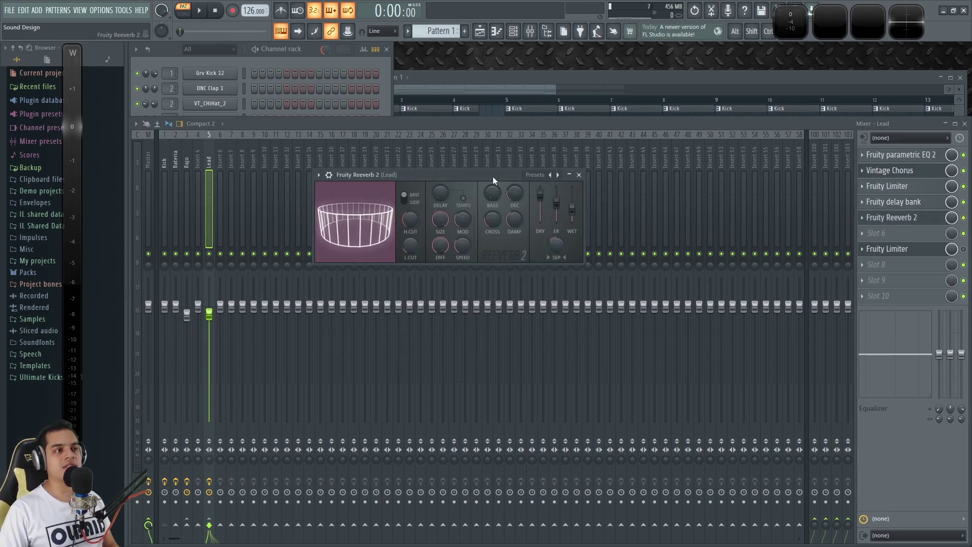
pyautogui.moveTo(493, 176); pyautogui.dragTo(500, 182)
pyautogui.press('x')
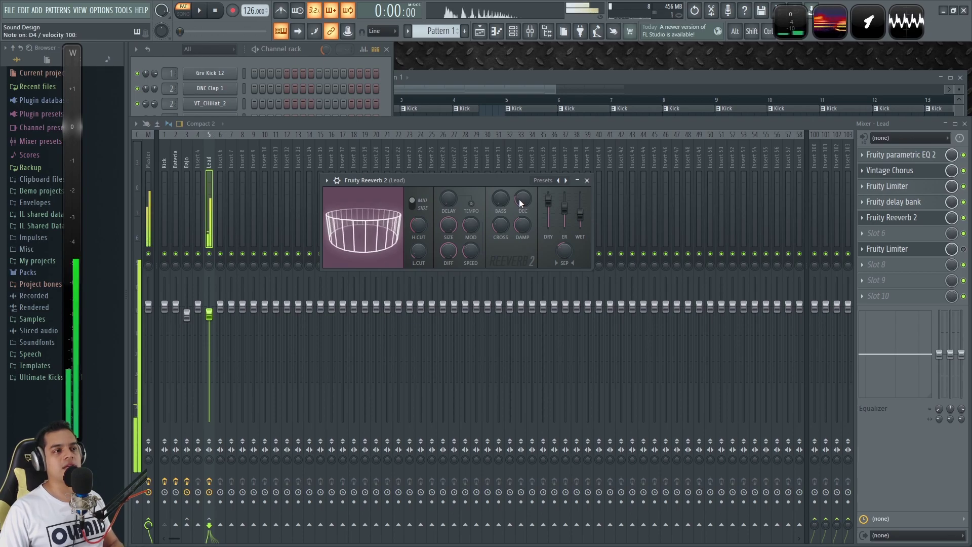
pyautogui.press('x')
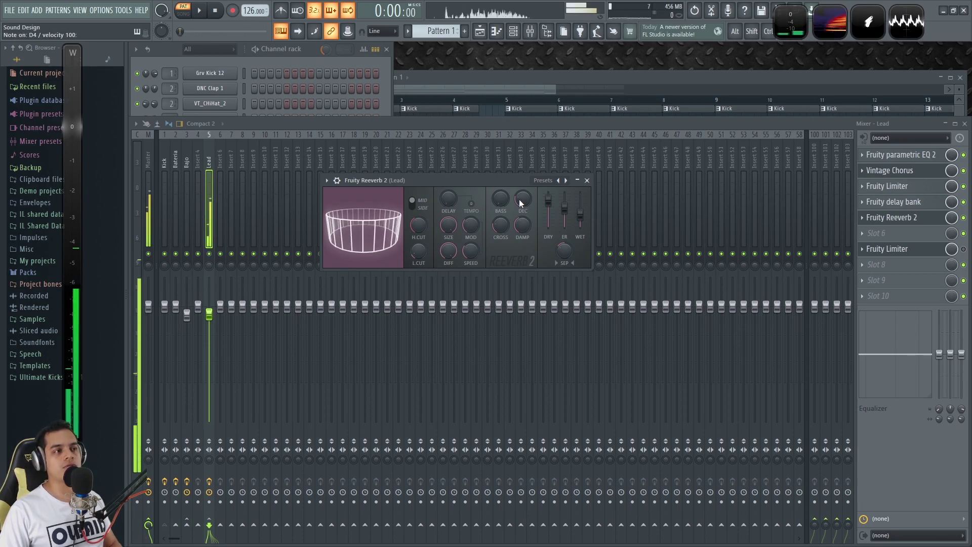
pyautogui.press('space')
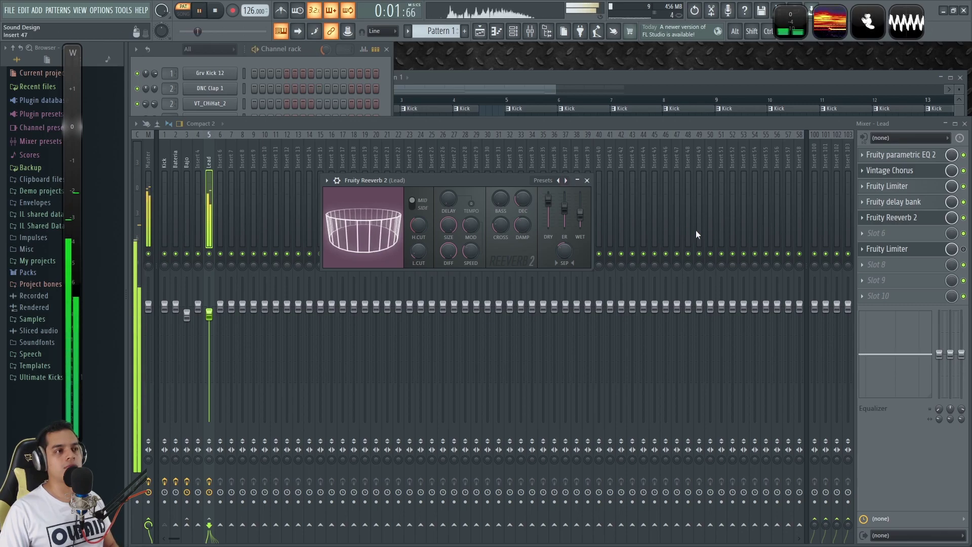
pyautogui.press('space')
# Enable the last Fruity Limiter on the Lead track and display its compressor settings during playback.
pyautogui.click(963, 249)
pyautogui.click(901, 251)
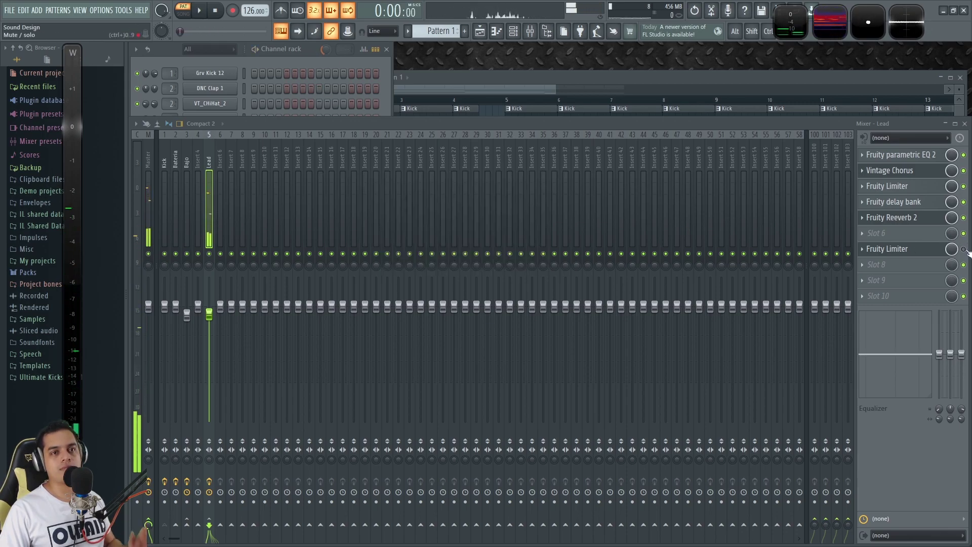
pyautogui.moveTo(367, 122); pyautogui.dragTo(572, 167)
pyautogui.press('space')
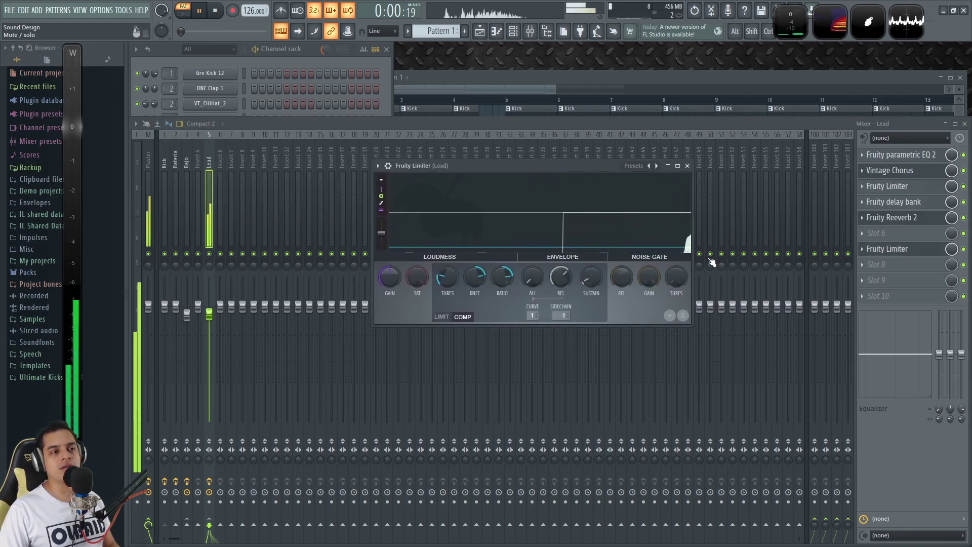
# Fill every fourth step of Grv Kick 12 to watch the Lead's sidechain compression, and clear those steps again.
pyautogui.click(245, 74)
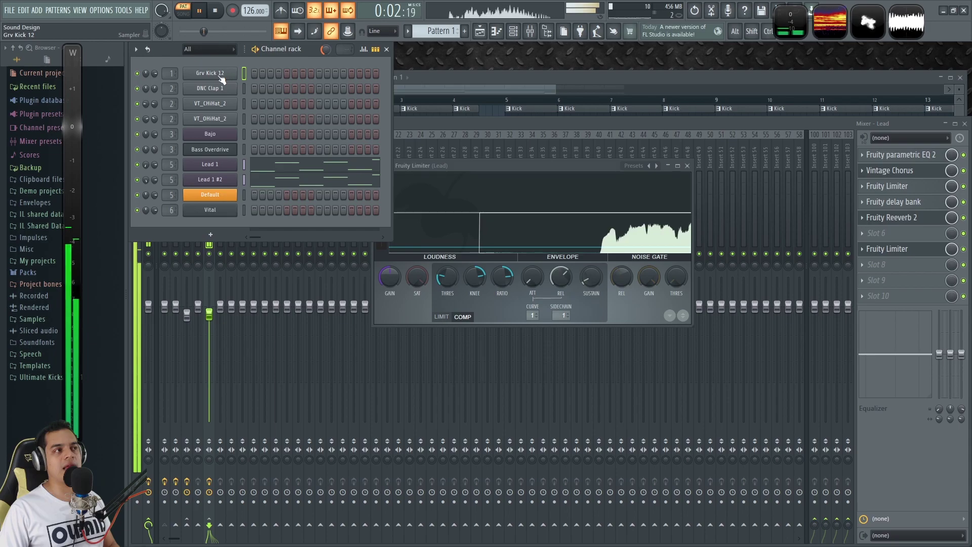
pyautogui.rightClick(238, 72)
pyautogui.click(369, 117)
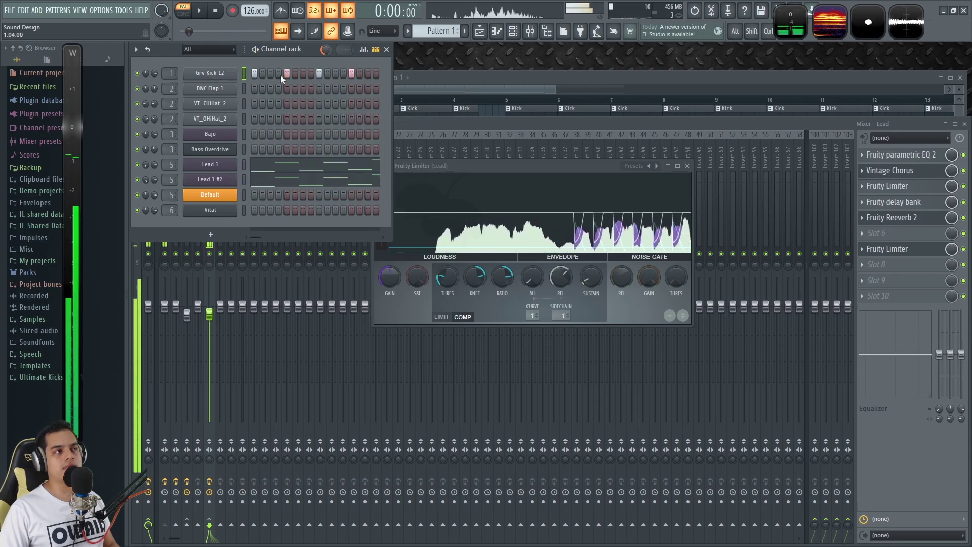
pyautogui.press('space')
pyautogui.moveTo(544, 167); pyautogui.dragTo(567, 187)
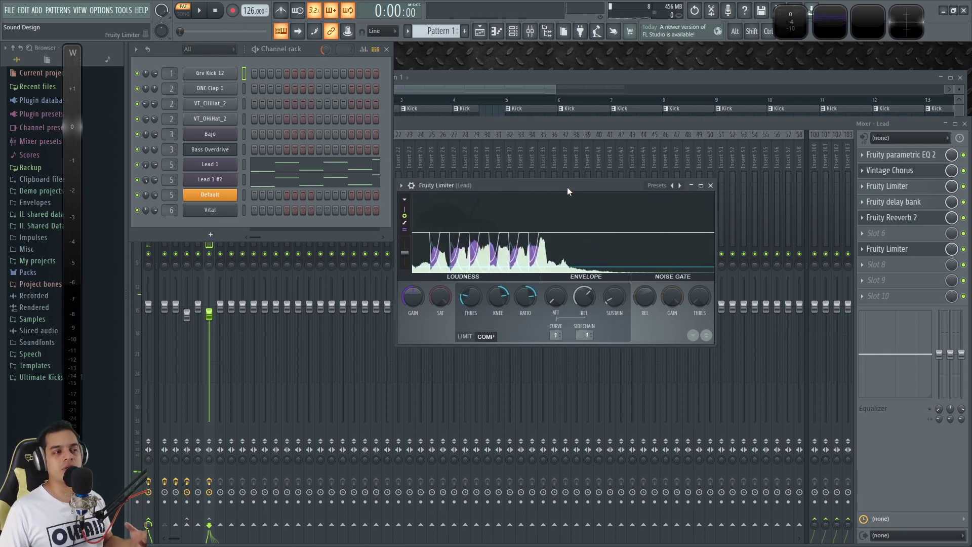
pyautogui.click(710, 185)
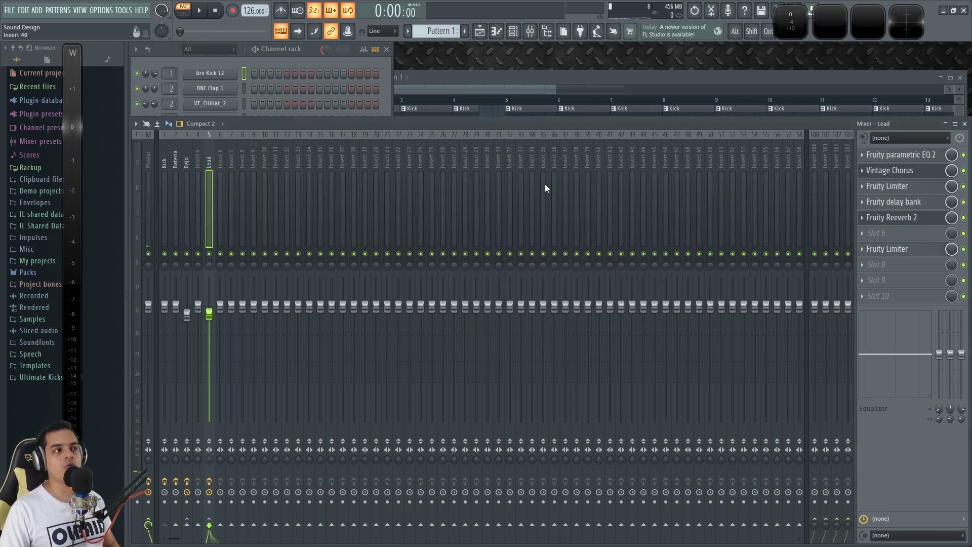
# Audition Pattern 1 without the kick, using the Lead track's full effects chain.
pyautogui.click(321, 60)
pyautogui.press('space')
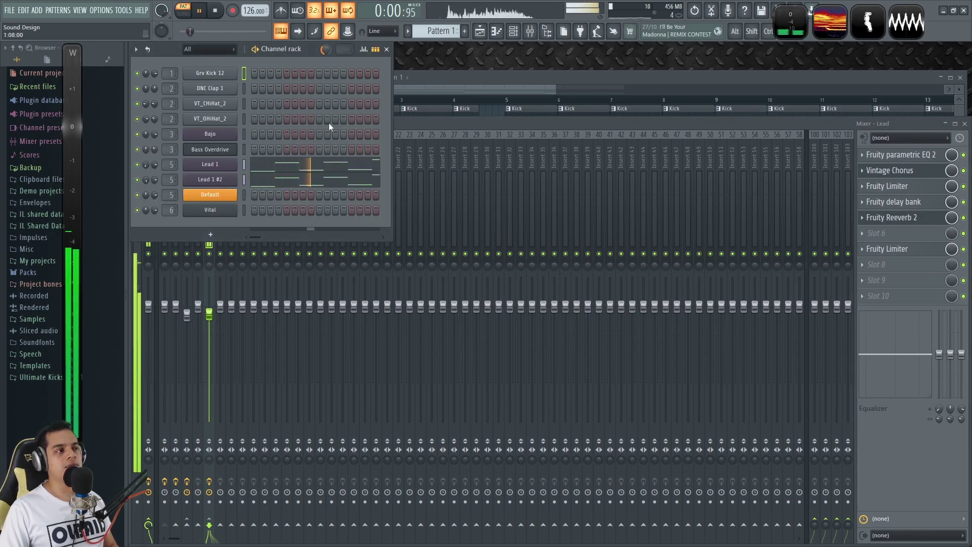
pyautogui.press('space')
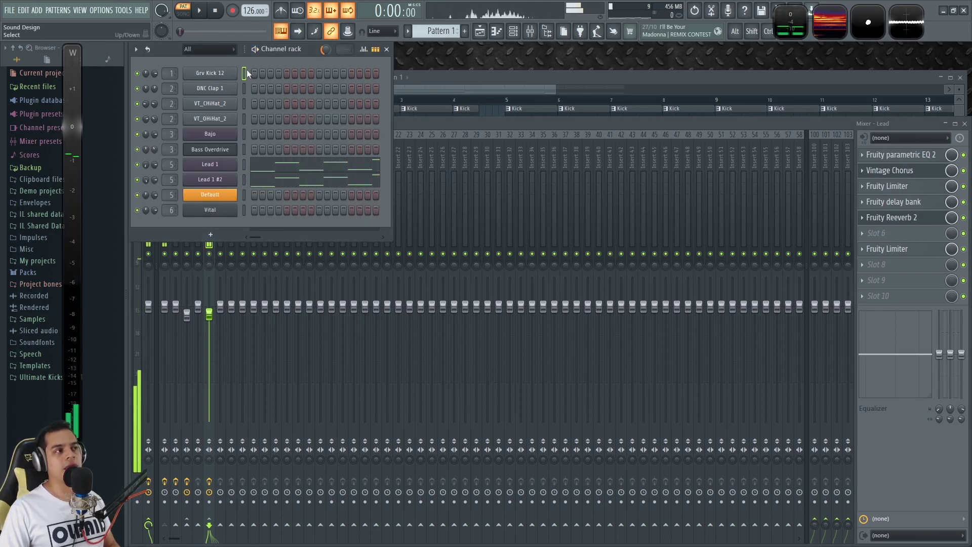
# Examine the volume envelopes and filter settings of Lead 1 and Lead 1 #2, and audition the pattern.
pyautogui.click(229, 164)
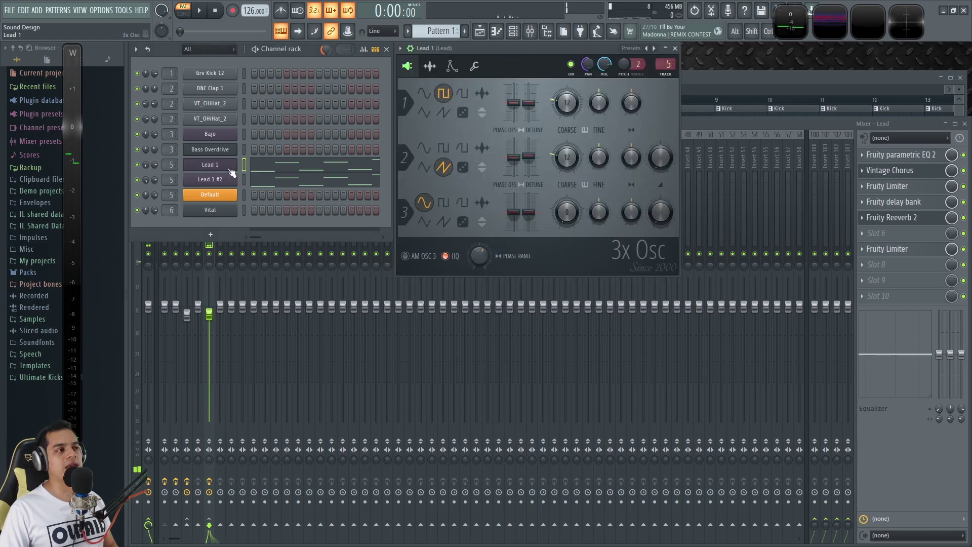
pyautogui.click(452, 66)
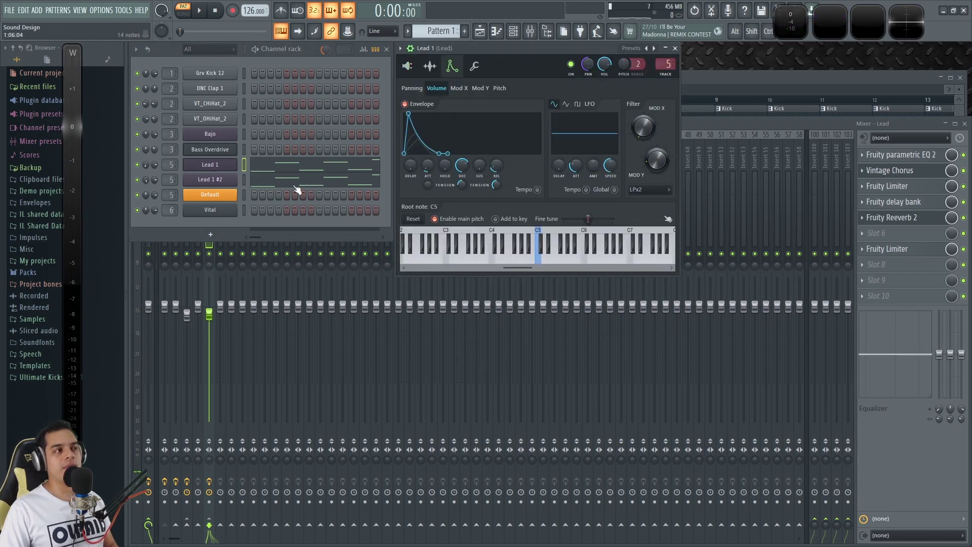
pyautogui.click(223, 180)
pyautogui.click(454, 145)
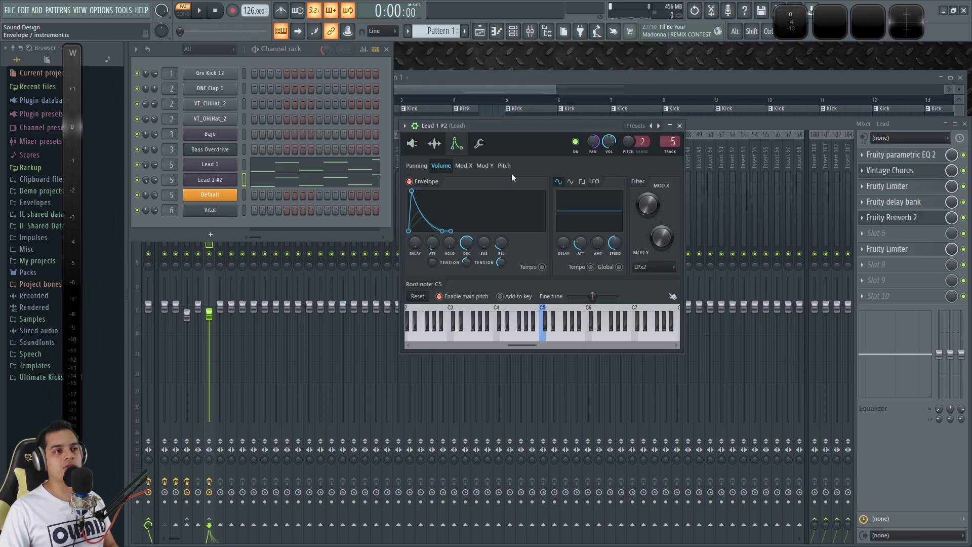
pyautogui.press('space')
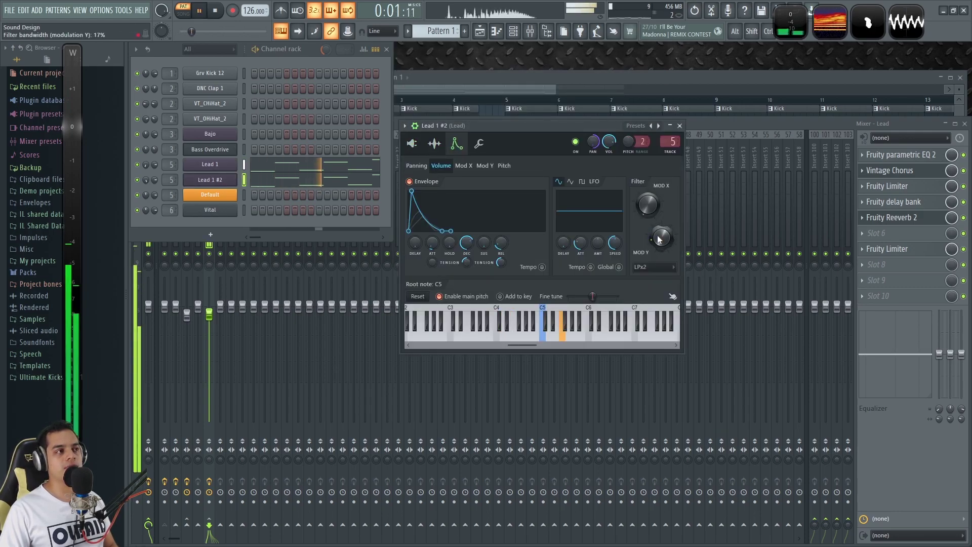
pyautogui.press('space')
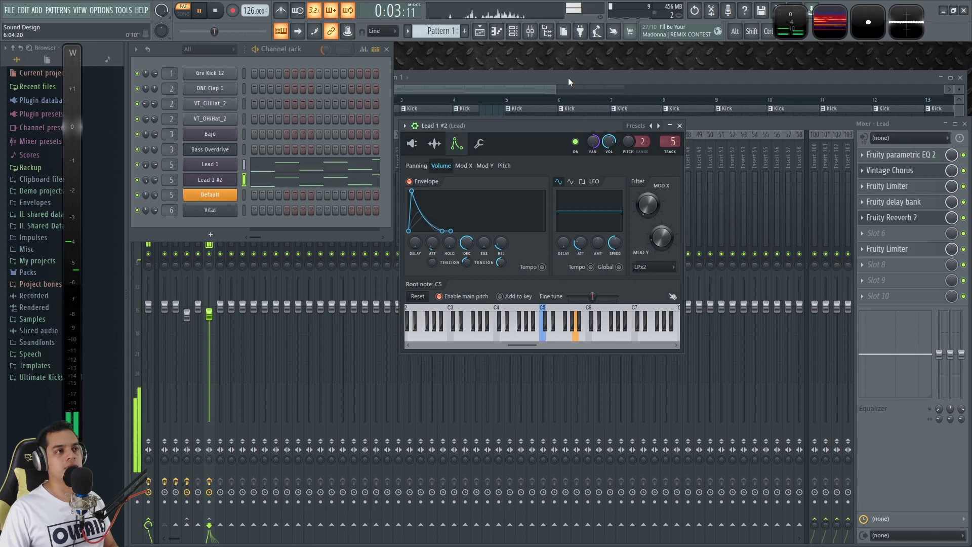
# Save the project and zoom out the Playlist to show the whole arrangement.
pyautogui.click(568, 78)
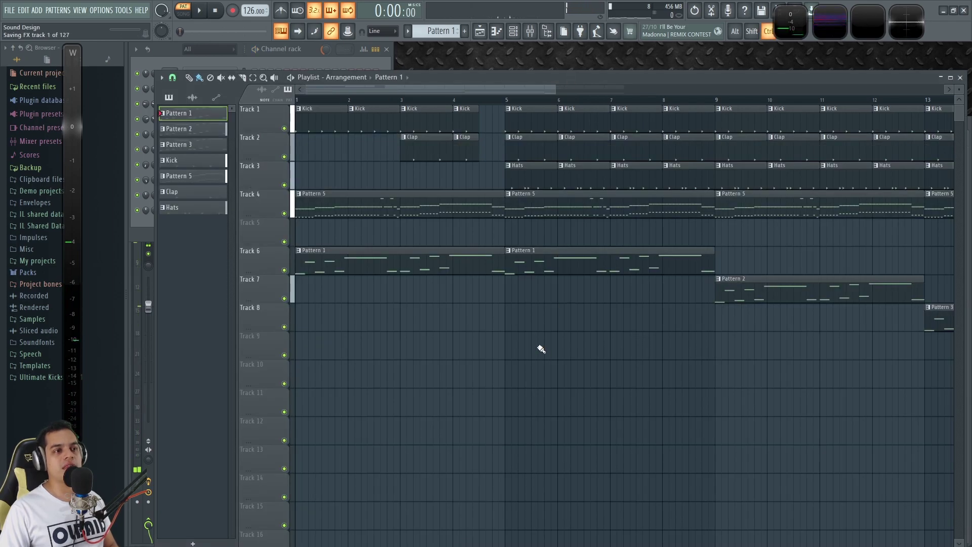
pyautogui.scroll(-2, 507, 368)
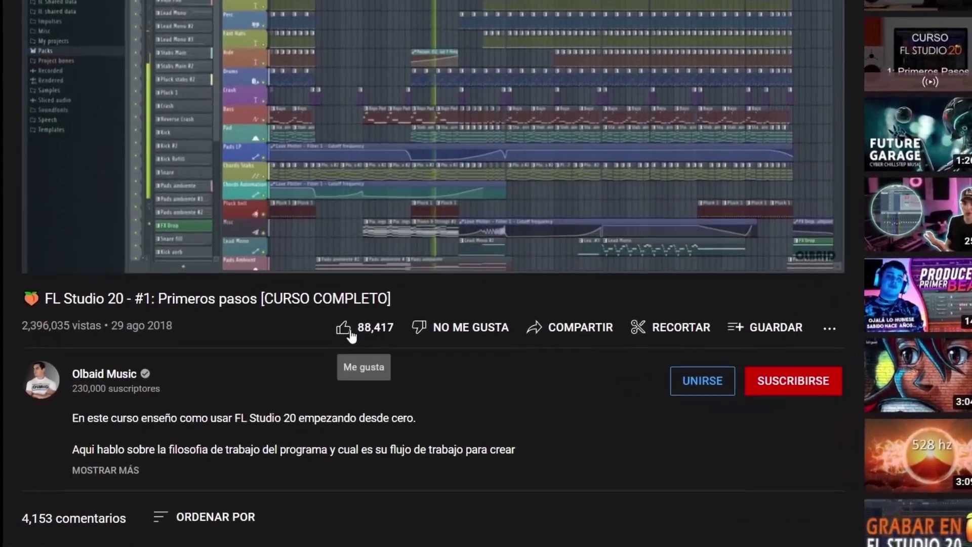
# Switch to YouTube, like the FL Studio 20 first-steps course video and subscribe to Olbaid Music with notifications.
pyautogui.click(274, 365)
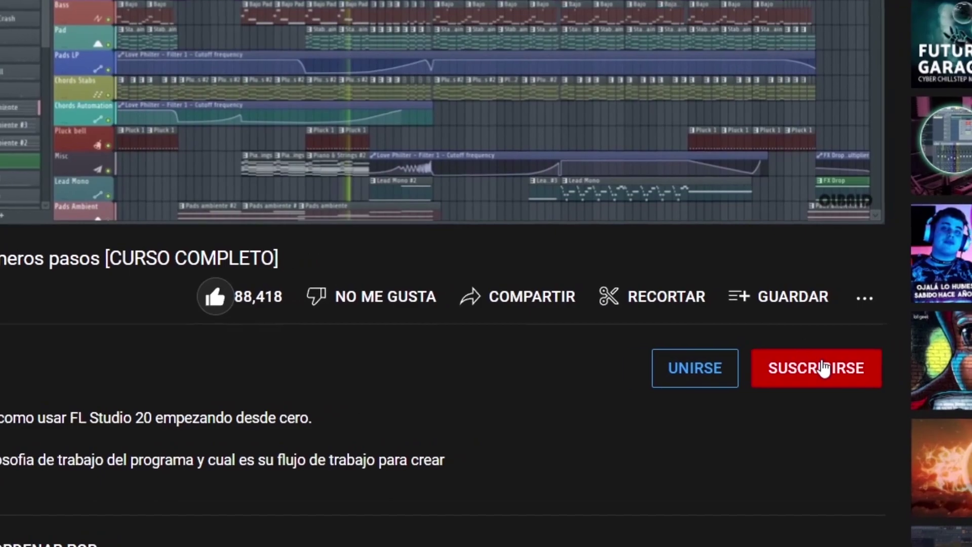
pyautogui.click(875, 352)
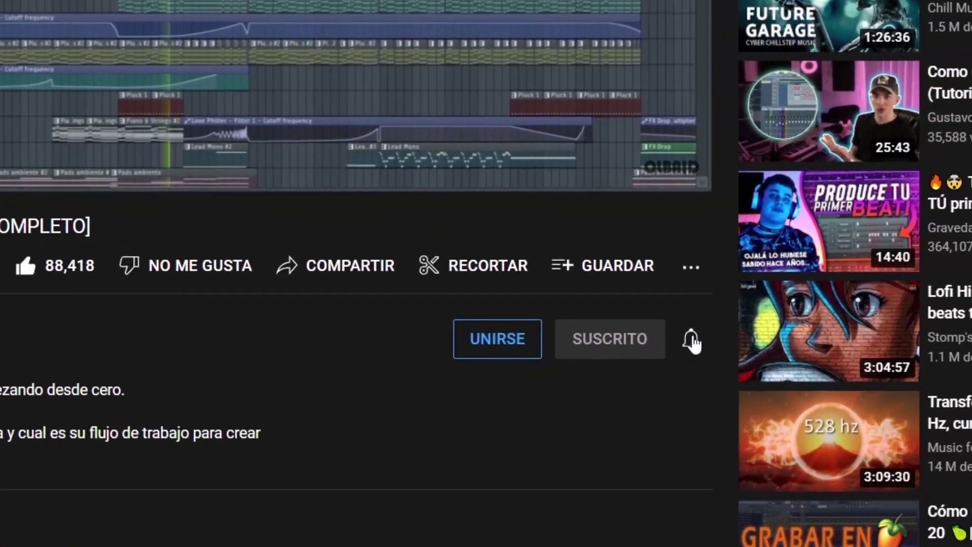
pyautogui.click(692, 342)
pyautogui.click(744, 385)
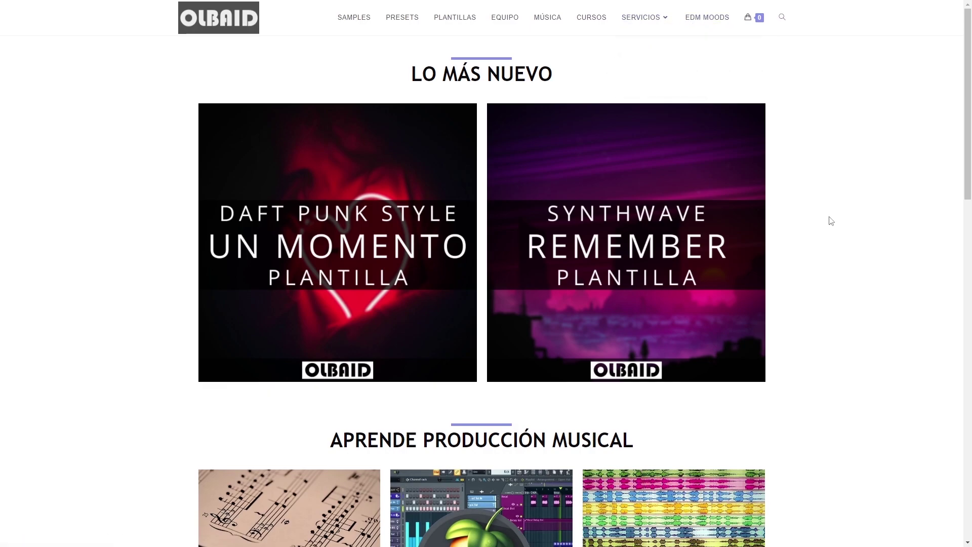
pyautogui.scroll(-8, 830, 221)
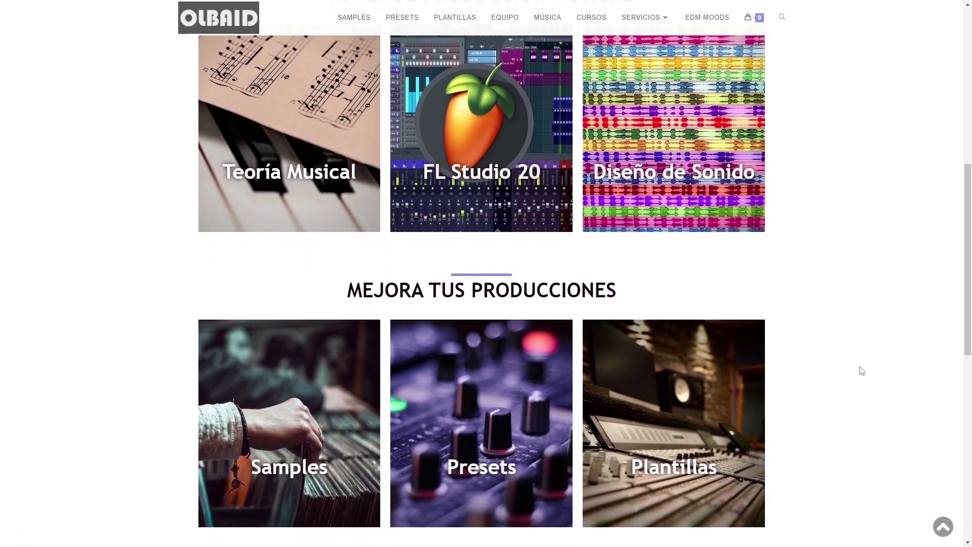
pyautogui.scroll(-10, 862, 370)
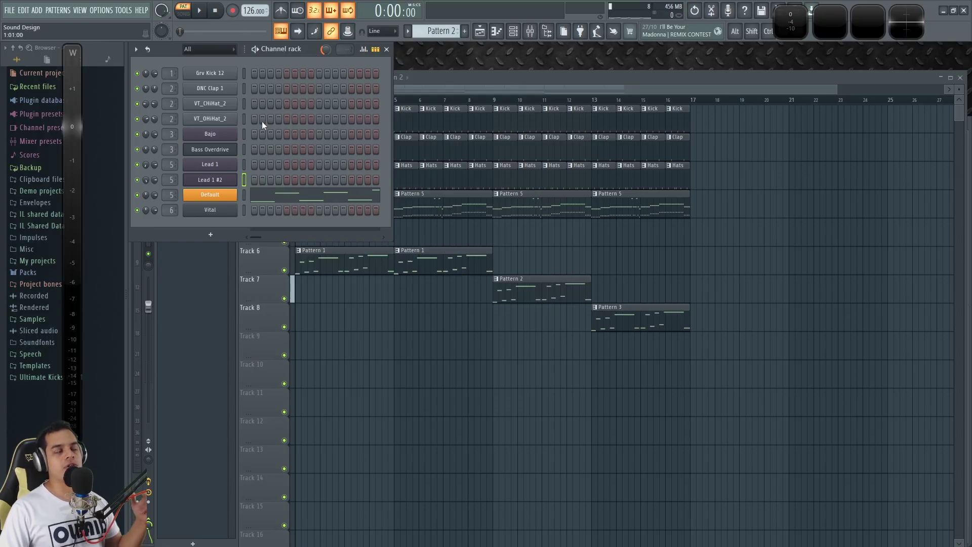
# Switch back to FL Studio and open the Default channel's Sytrus synth in Pattern 2 with its window enlarged.
pyautogui.click(205, 197)
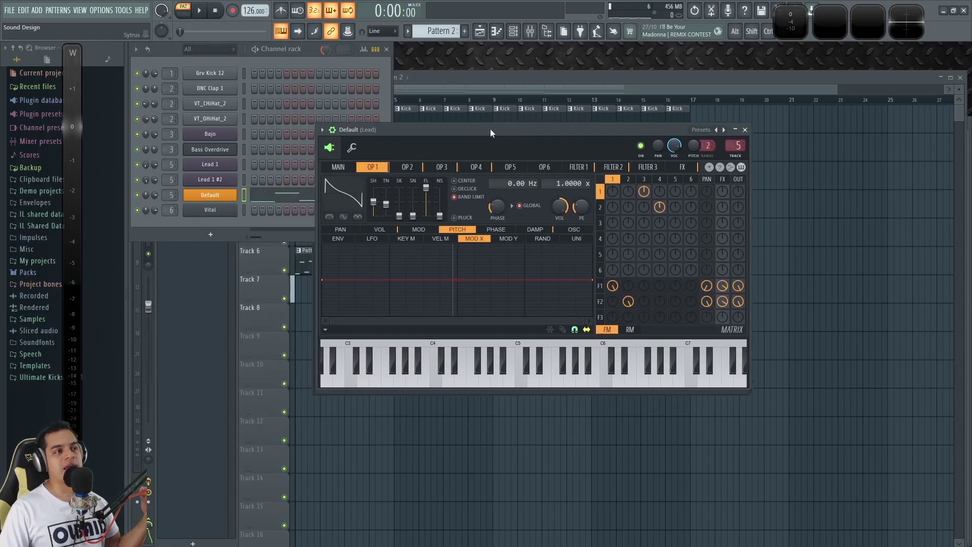
pyautogui.moveTo(734, 350); pyautogui.dragTo(843, 499)
pyautogui.moveTo(612, 86); pyautogui.dragTo(627, 80)
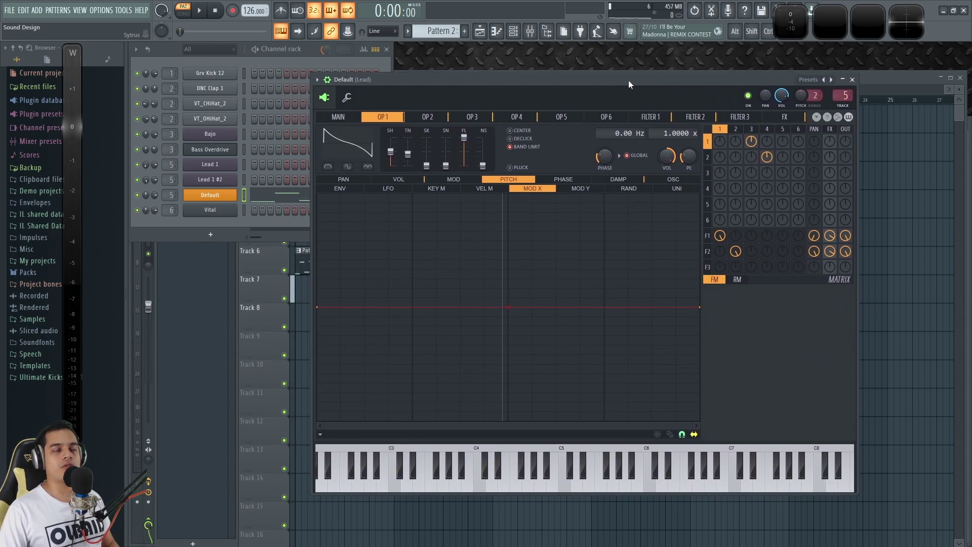
# Compare Sytrus operators 1 and 2, and route the Default channel to the Master track.
pyautogui.click(417, 118)
pyautogui.click(382, 117)
pyautogui.click(430, 118)
pyautogui.click(396, 115)
pyautogui.moveTo(844, 94); pyautogui.dragTo(844, 108)
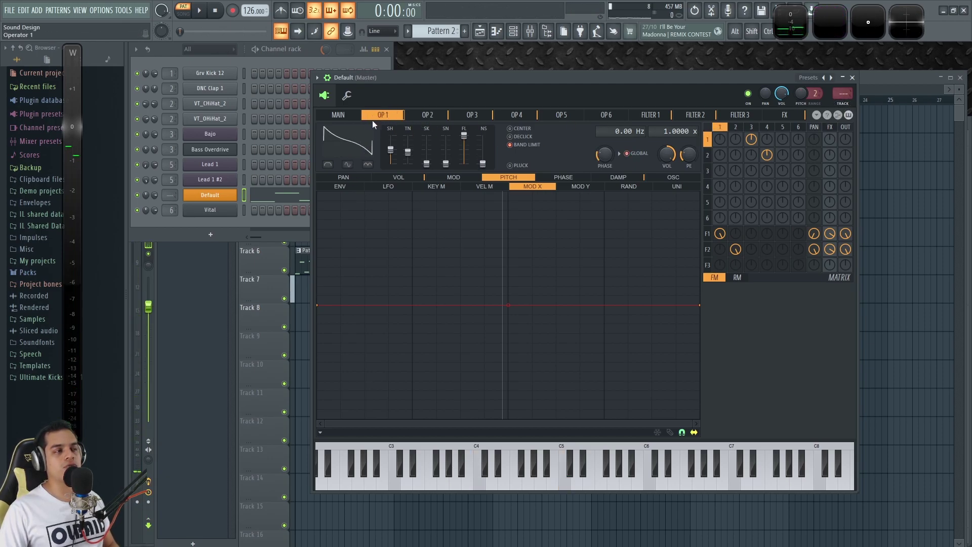
# Examine the waveforms and volume envelopes of Sytrus operators 1 and 2, along with operator 3's settings.
pyautogui.click(439, 117)
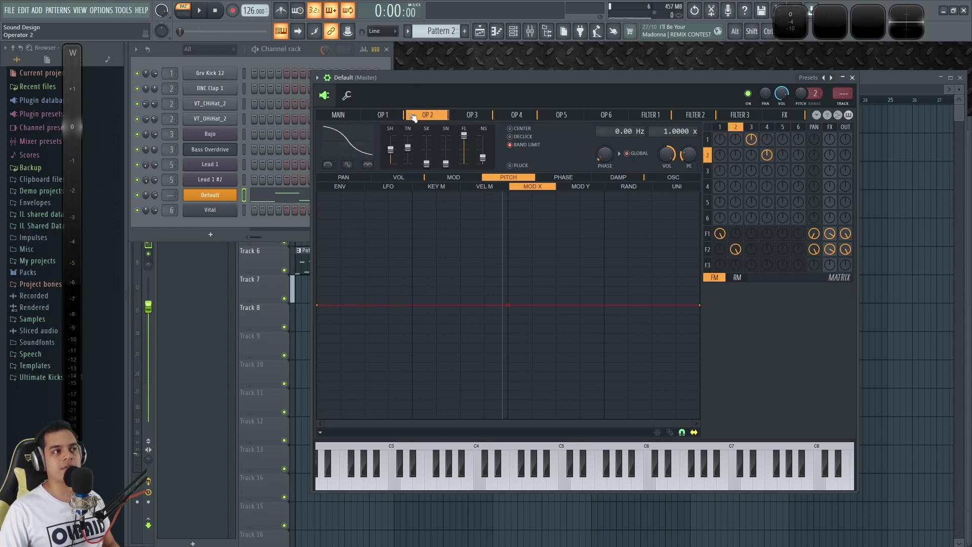
pyautogui.click(389, 116)
pyautogui.click(408, 178)
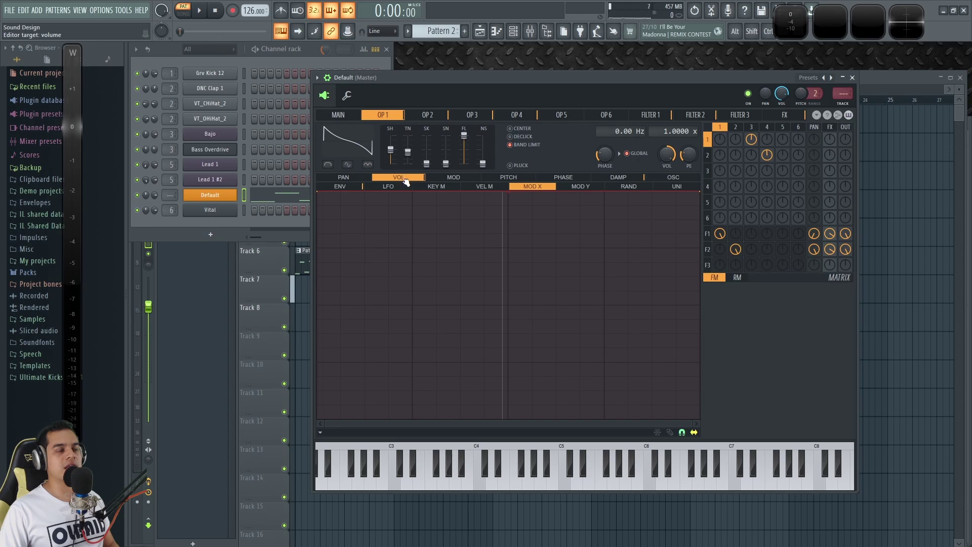
pyautogui.click(350, 187)
pyautogui.click(425, 115)
pyautogui.click(379, 115)
pyautogui.click(418, 115)
pyautogui.click(387, 115)
pyautogui.click(428, 116)
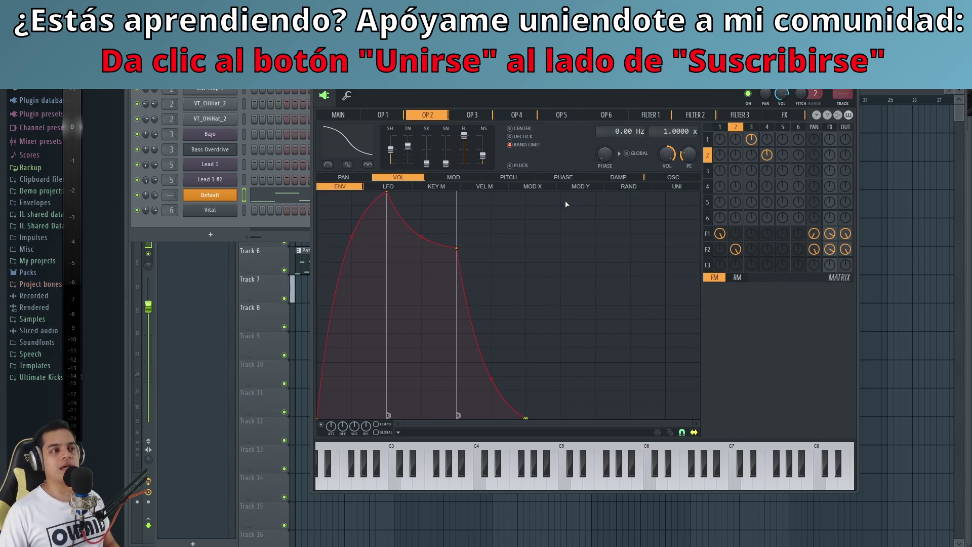
pyautogui.click(511, 117)
pyautogui.click(490, 115)
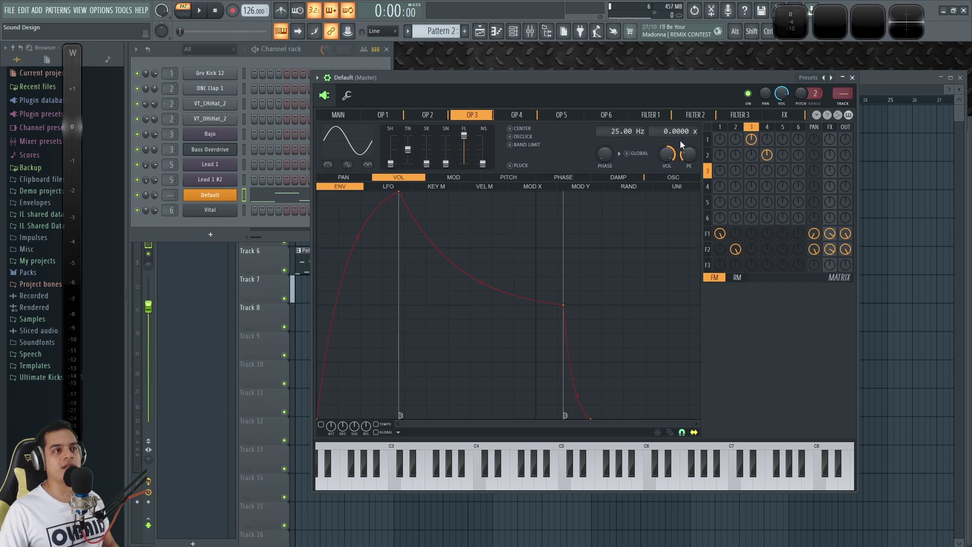
# Audition operators 1 and 2 by sending them directly to the output with the filter sends muted, muting each operator in turn.
pyautogui.click(521, 116)
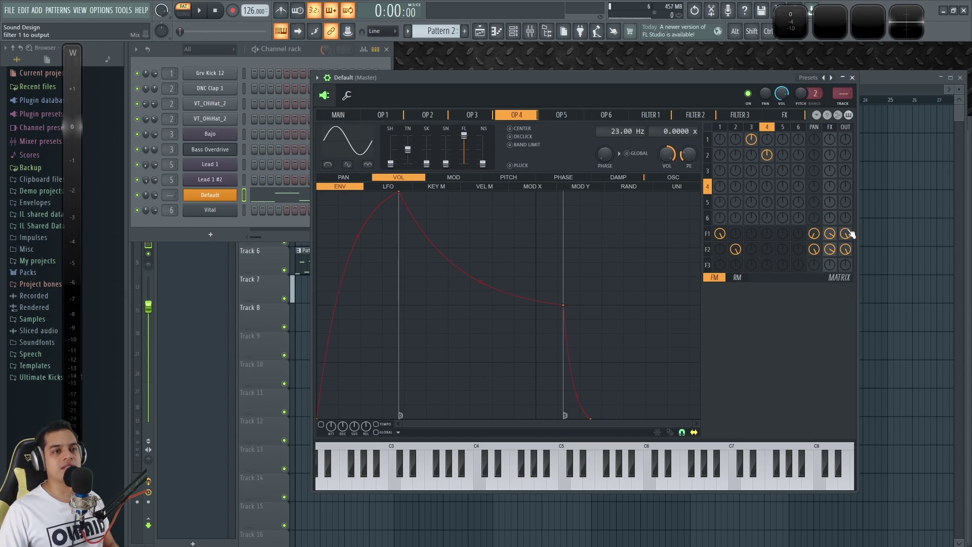
pyautogui.moveTo(845, 155); pyautogui.dragTo(845, 147)
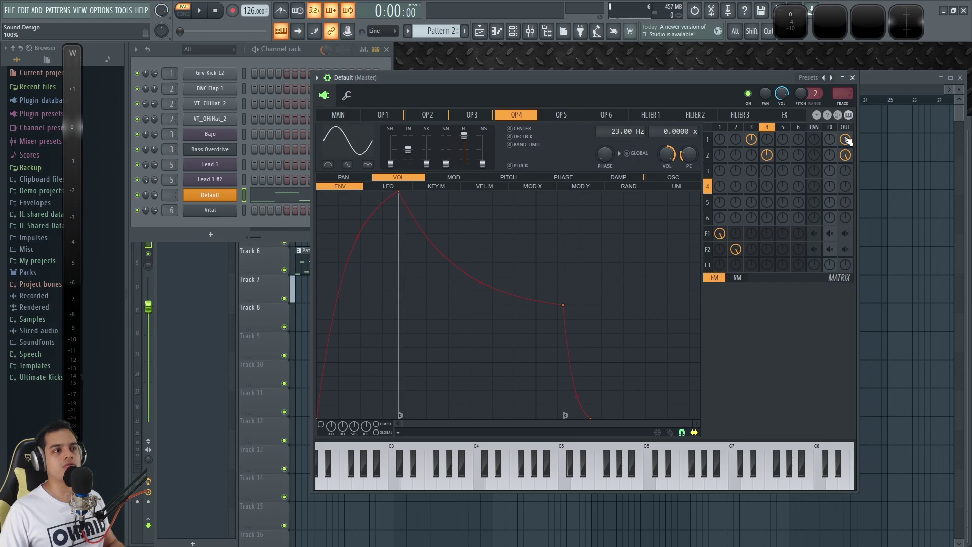
pyautogui.rightClick(847, 156)
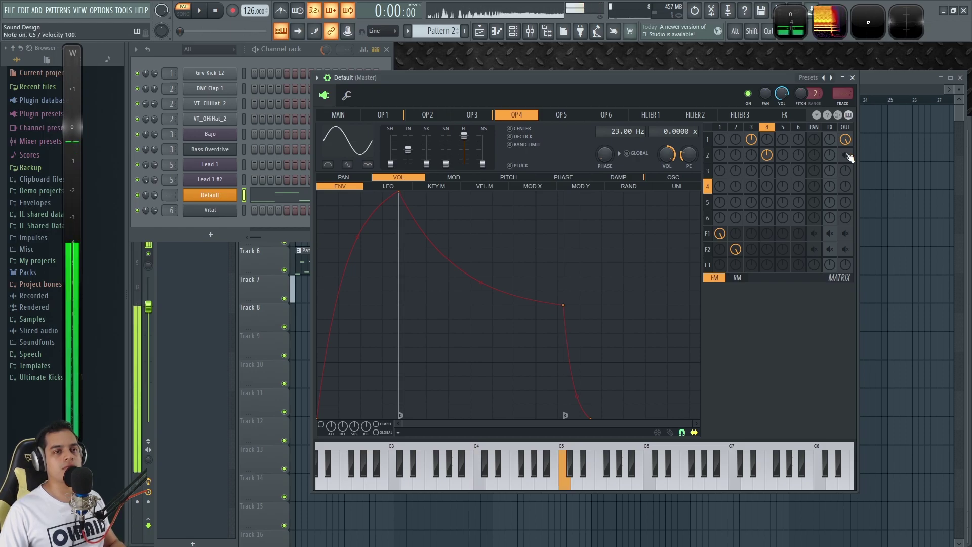
pyautogui.moveTo(847, 142); pyautogui.dragTo(847, 147)
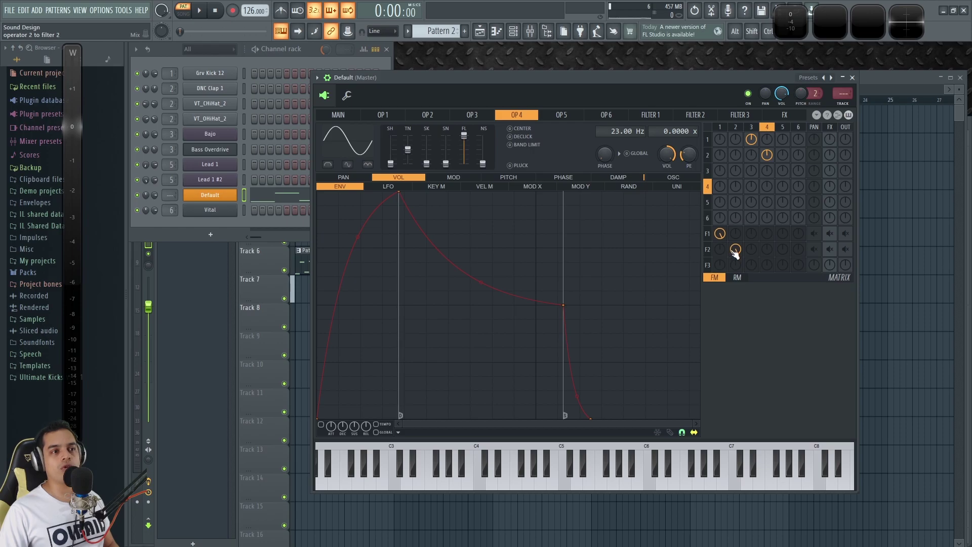
# Restore the outputs of filters 1 and 2 in the matrix and compare the settings of both filters.
pyautogui.click(349, 116)
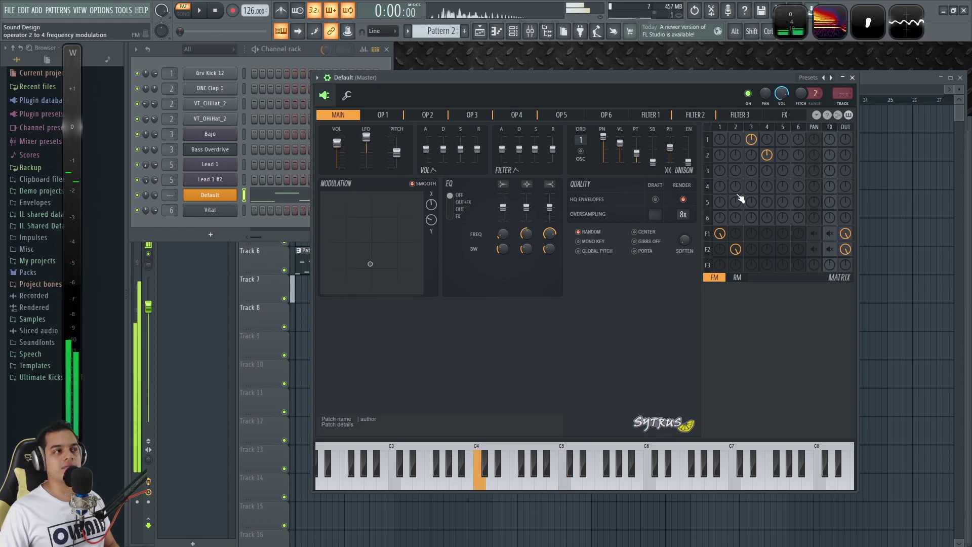
pyautogui.click(662, 118)
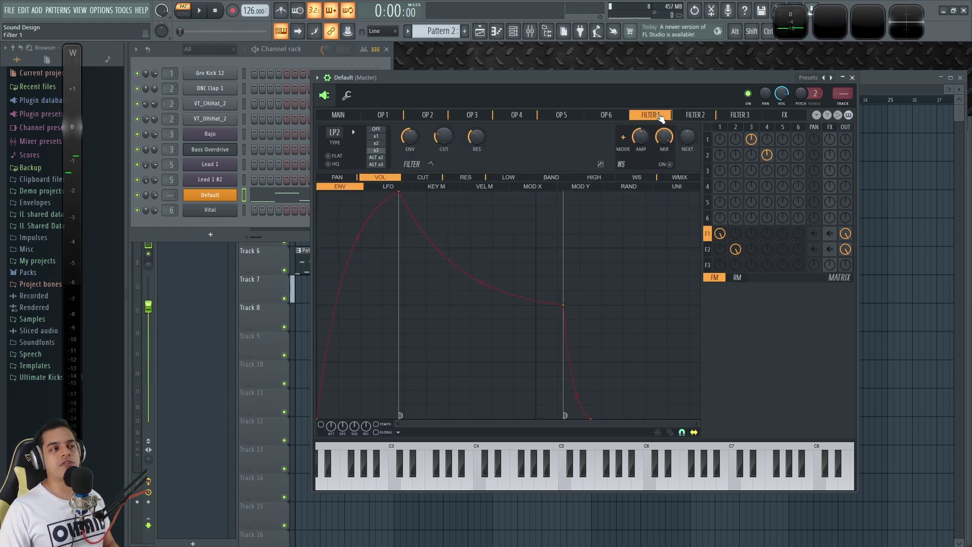
pyautogui.moveTo(683, 99); pyautogui.dragTo(670, 97)
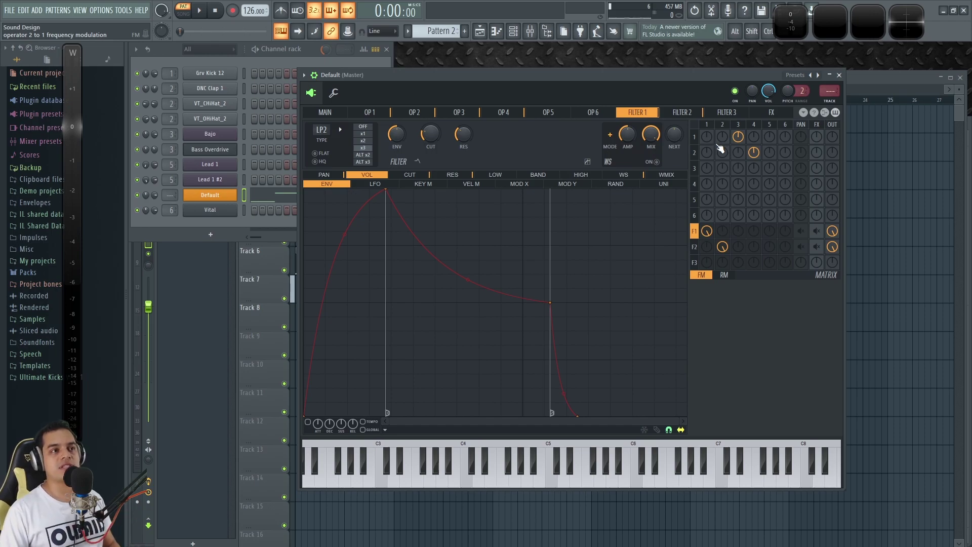
pyautogui.click(673, 115)
pyautogui.click(630, 114)
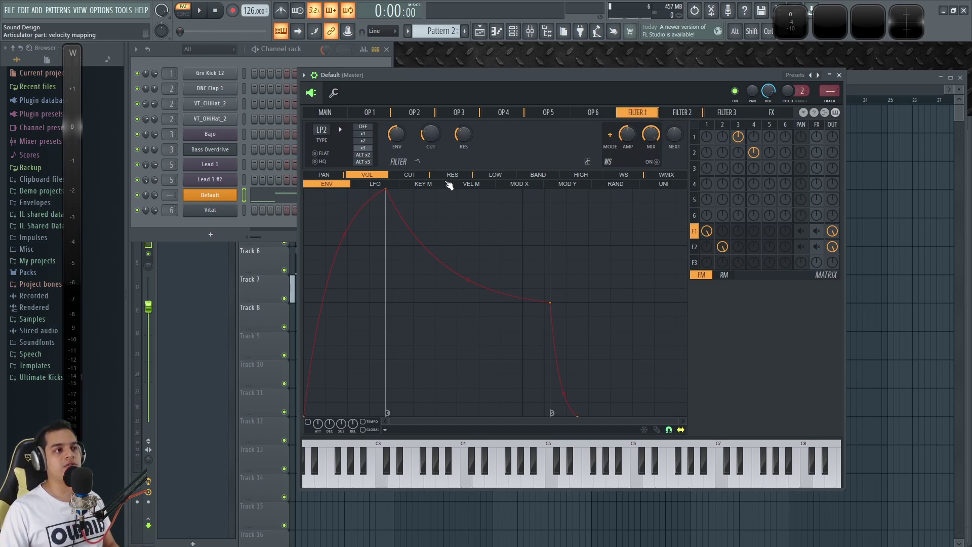
# Examine filter 1's cutoff envelope while playing low and high notes.
pyautogui.click(410, 175)
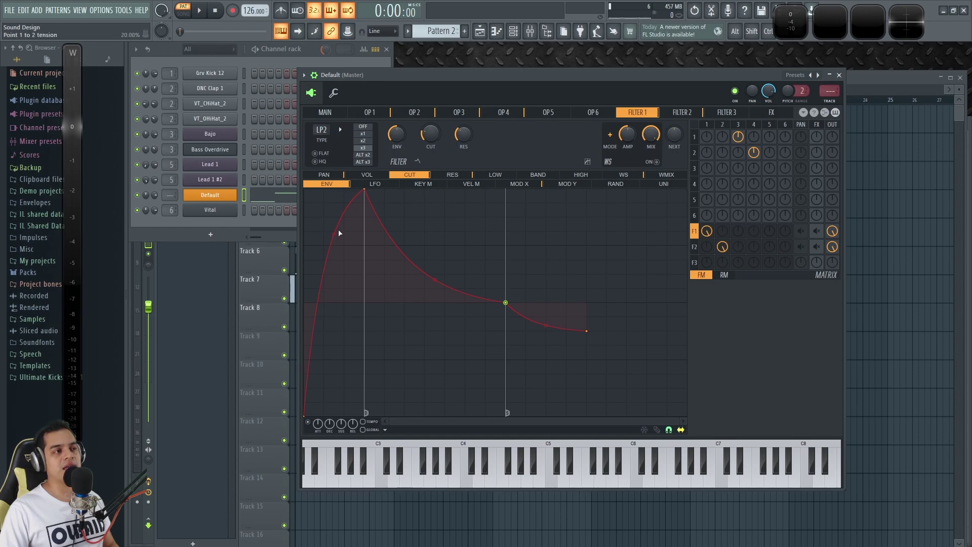
pyautogui.press('q')
pyautogui.press('z')
pyautogui.press('q')
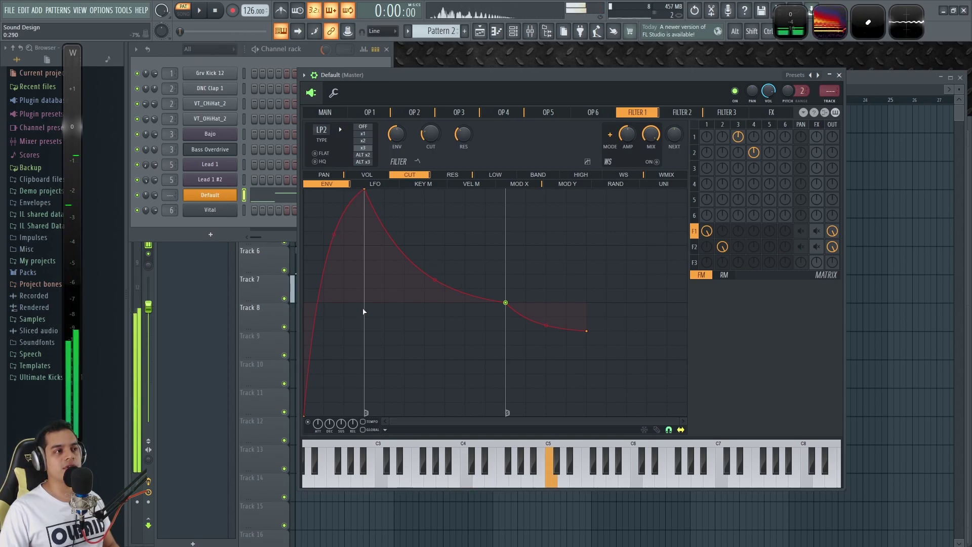
# Compare the Mod X panning mappings of filters 1 and 2.
pyautogui.click(323, 175)
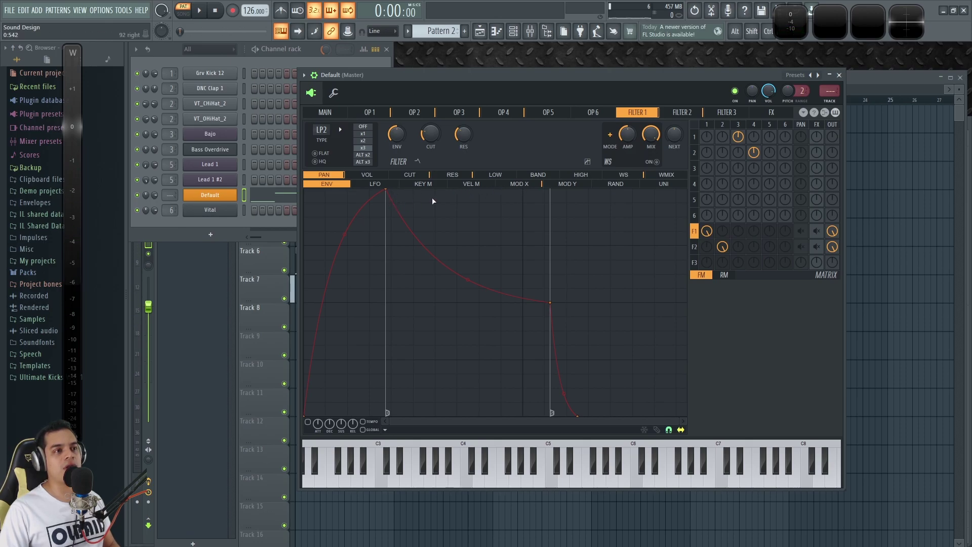
pyautogui.click(522, 185)
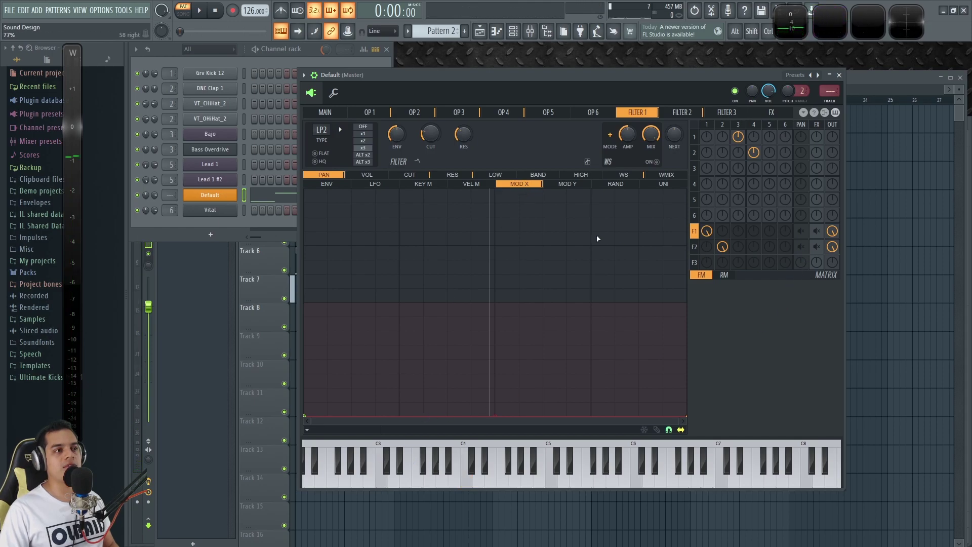
pyautogui.click(688, 115)
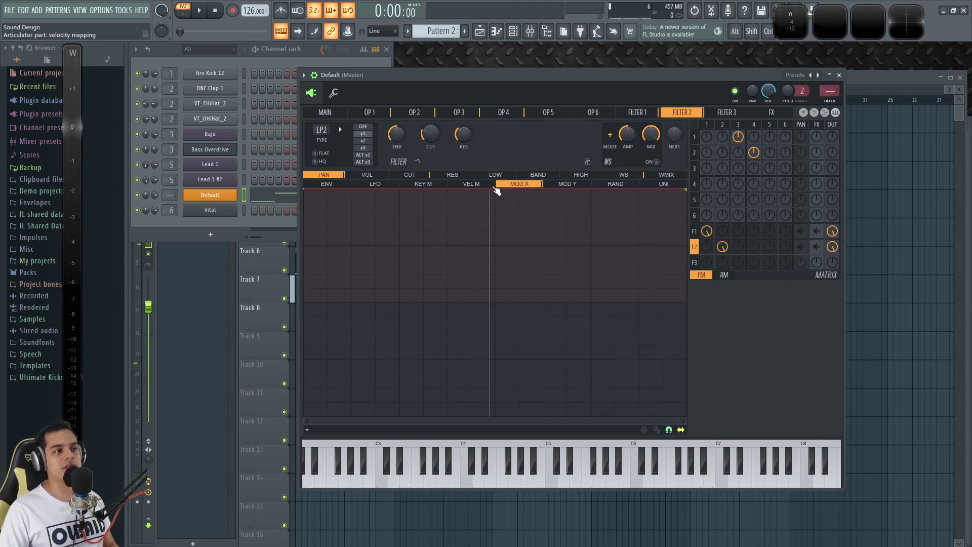
# Audition the outputs of filters 1 and 2 separately by muting one at a time, and play notes with both enabled.
pyautogui.press('z')
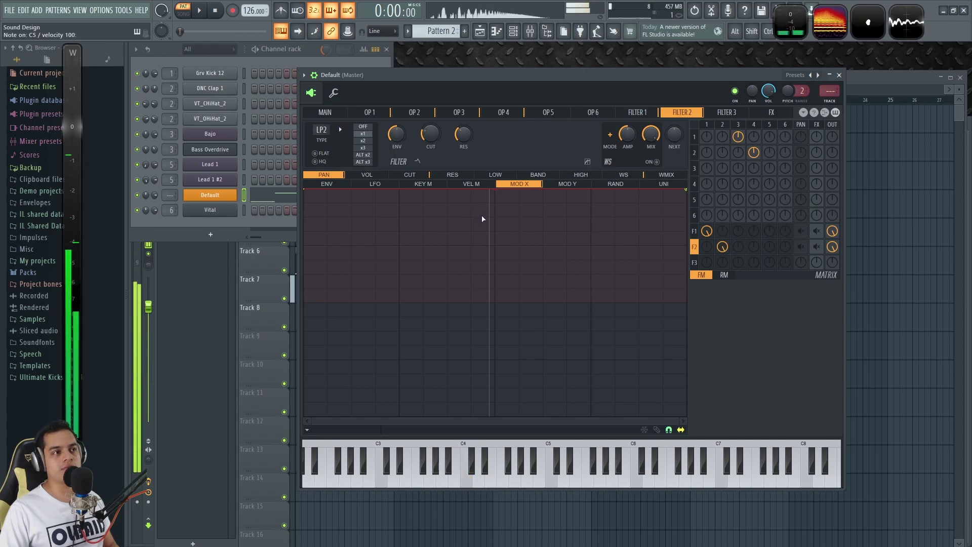
pyautogui.press('z')
pyautogui.press('q')
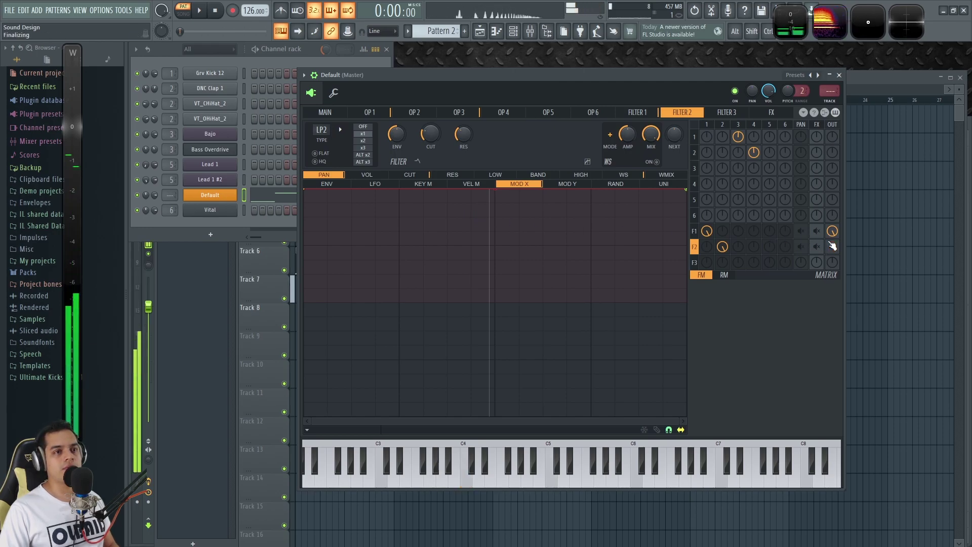
pyautogui.press('q')
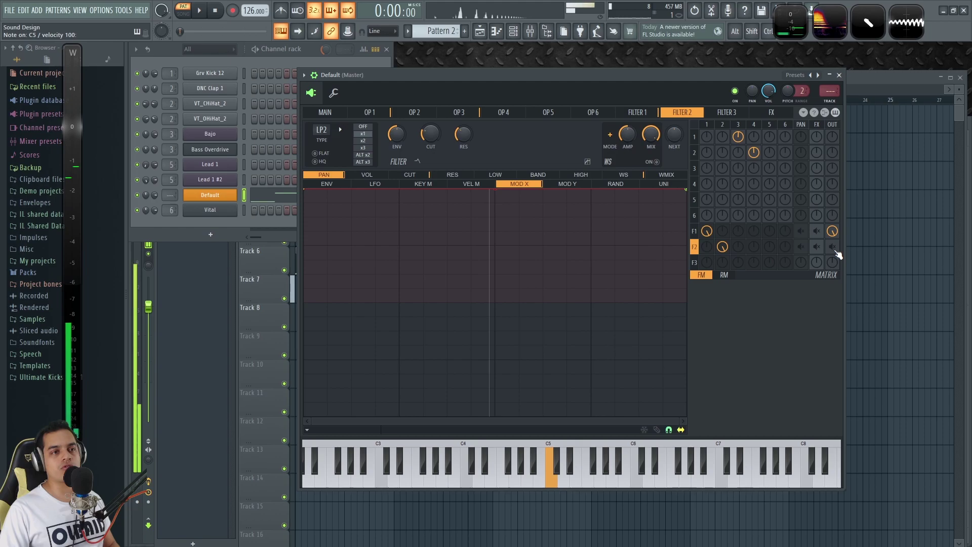
pyautogui.rightClick(835, 248)
pyautogui.rightClick(837, 231)
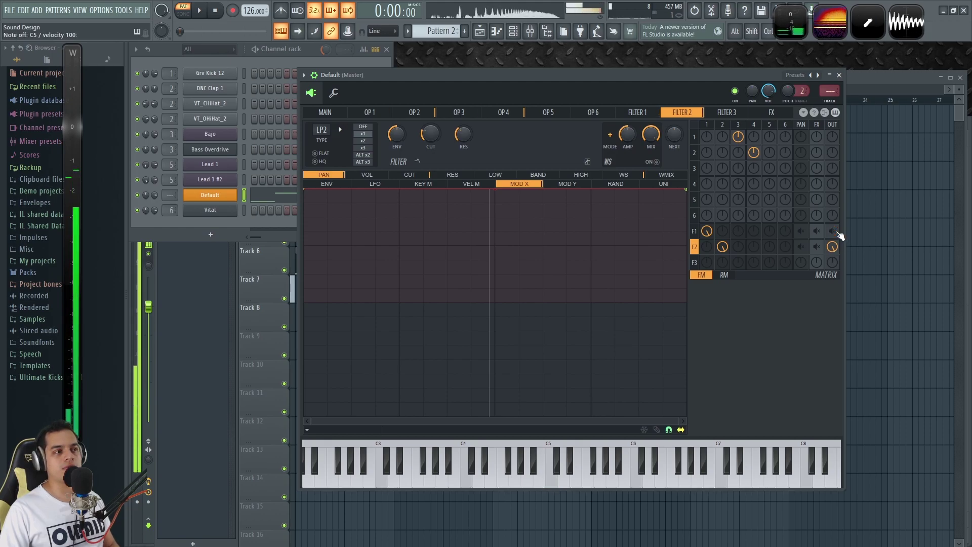
pyautogui.press('z')
pyautogui.rightClick(838, 235)
pyautogui.press('q')
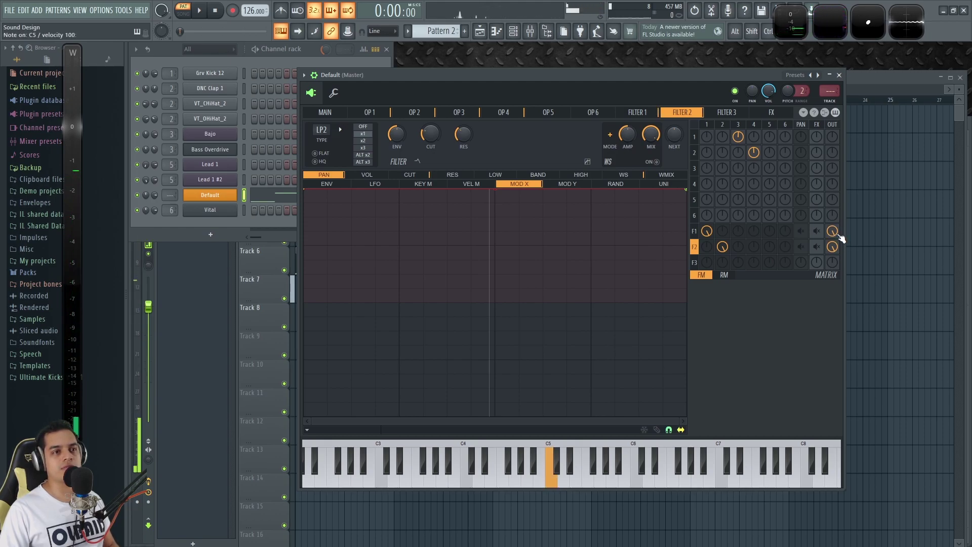
pyautogui.press('z')
pyautogui.press('q')
pyautogui.press('z')
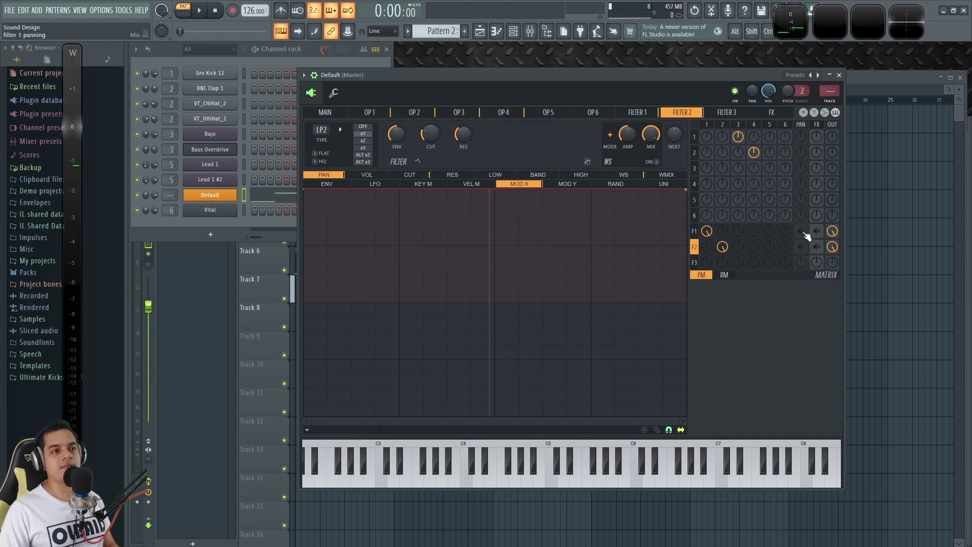
# Unmute the panning of filters 1 and 2 in the matrix and play test notes.
pyautogui.rightClick(806, 247)
pyautogui.press('q')
pyautogui.press('z')
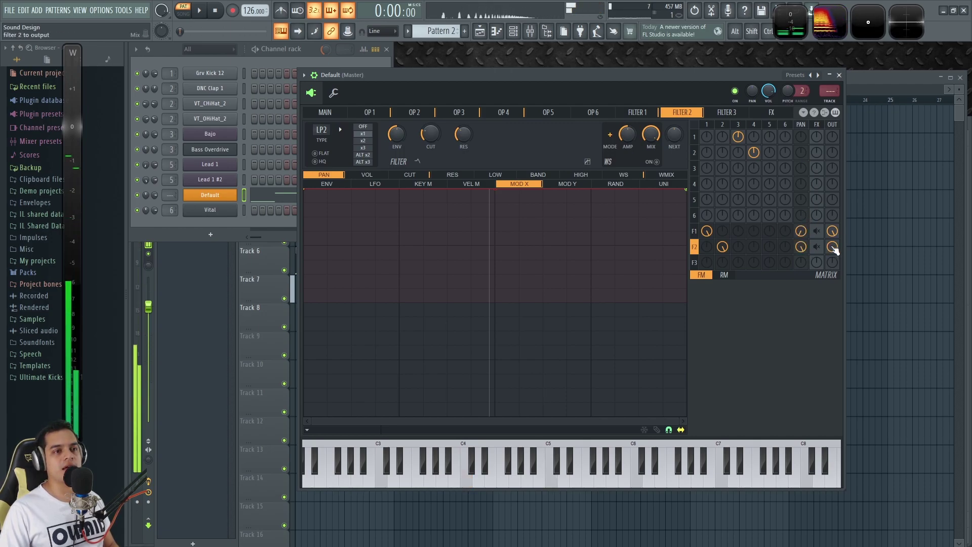
# Audition the panned filter outputs one at a time, and play test notes with both outputs restored.
pyautogui.rightClick(835, 249)
pyautogui.rightClick(835, 233)
pyautogui.press('q')
pyautogui.press('z')
pyautogui.rightClick(835, 234)
pyautogui.press('q')
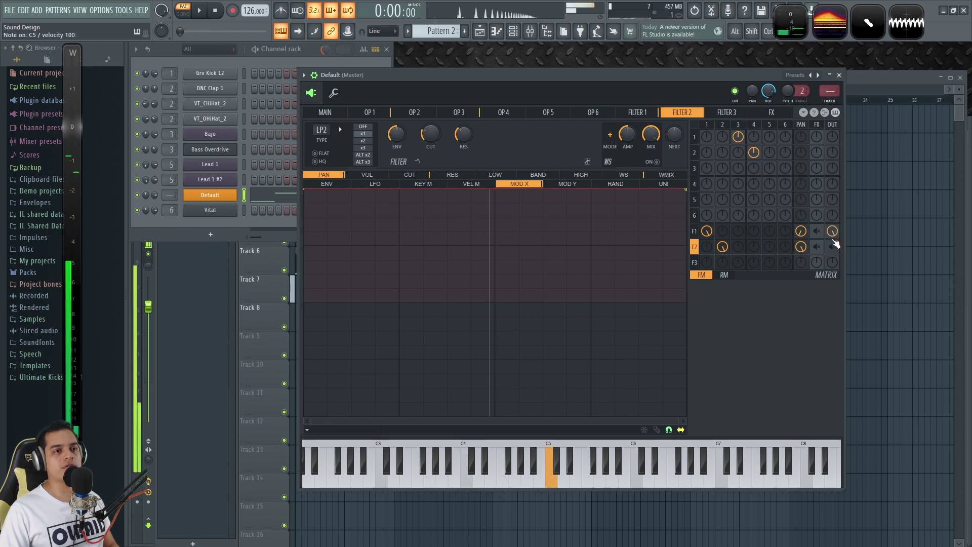
pyautogui.press('z')
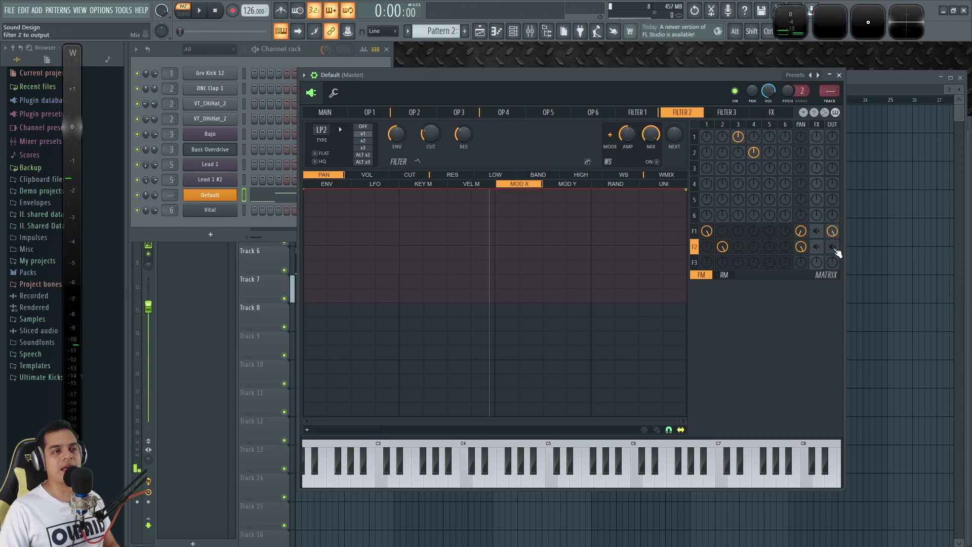
pyautogui.rightClick(834, 248)
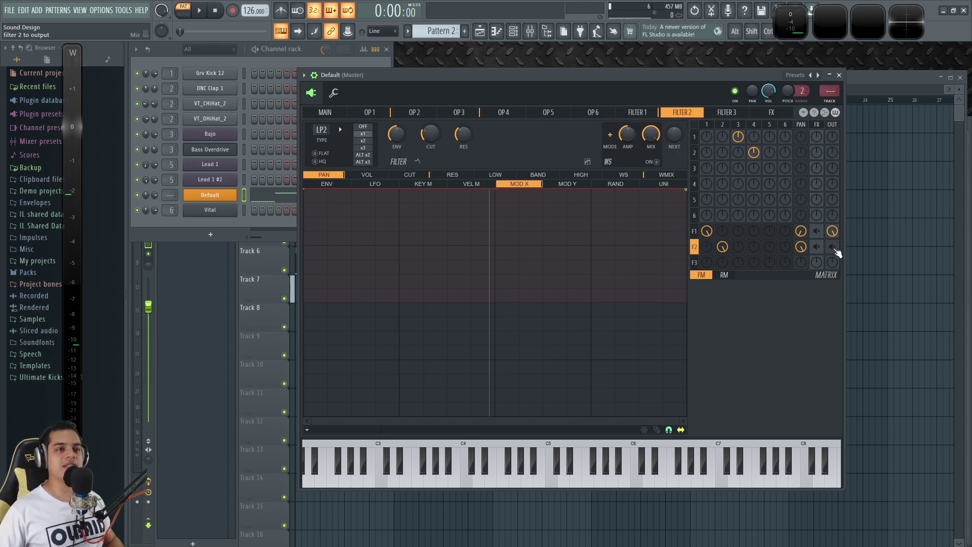
pyautogui.press('q')
pyautogui.press('z')
pyautogui.press('q')
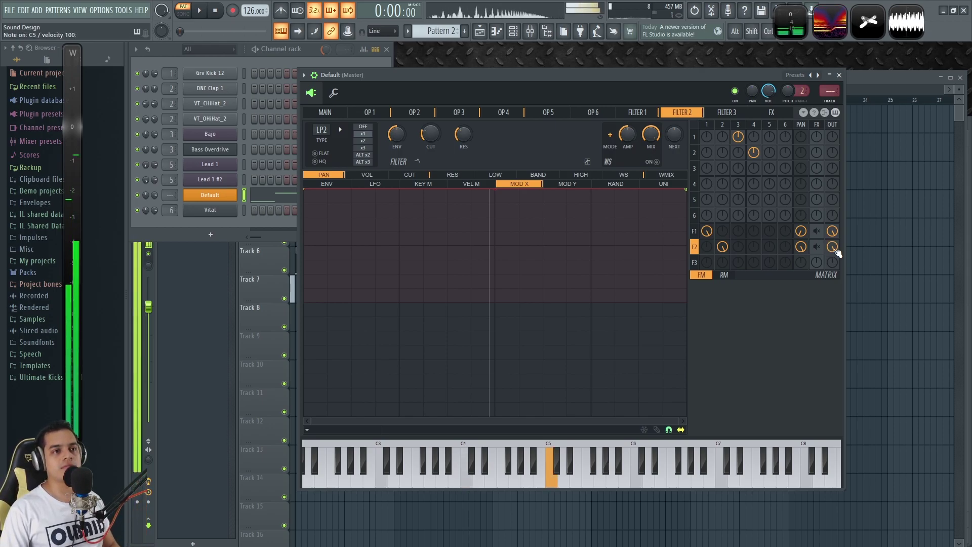
# Unmute the FX sends of filters 1 and 2 in the matrix.
pyautogui.rightClick(816, 231)
pyautogui.rightClick(816, 246)
pyautogui.press('z')
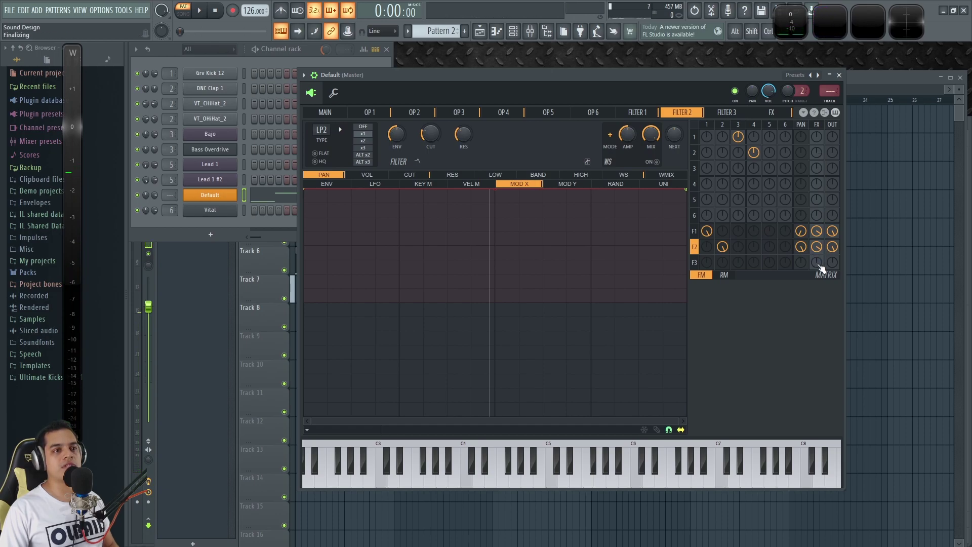
# Examine the Sytrus FX settings and play Pattern 2 with the effects enabled.
pyautogui.click(778, 113)
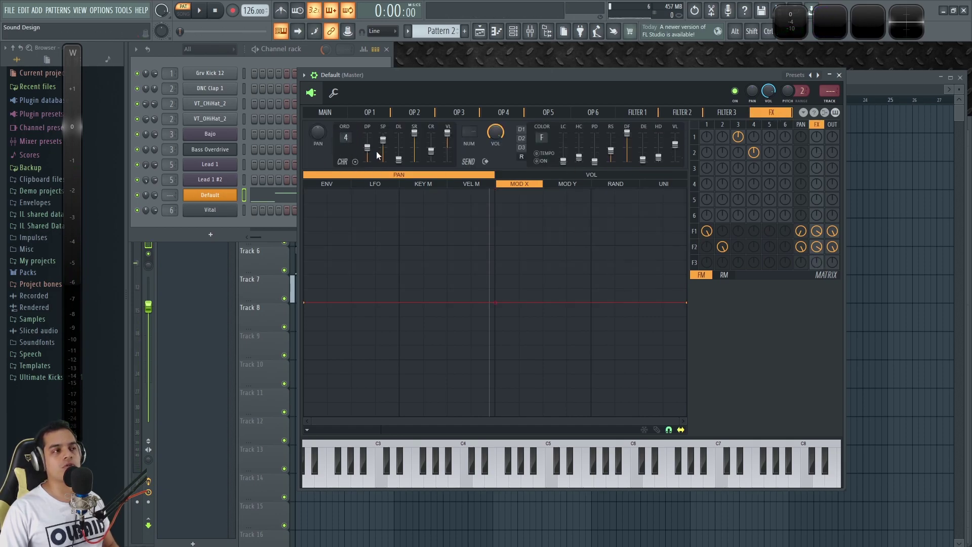
pyautogui.press('space')
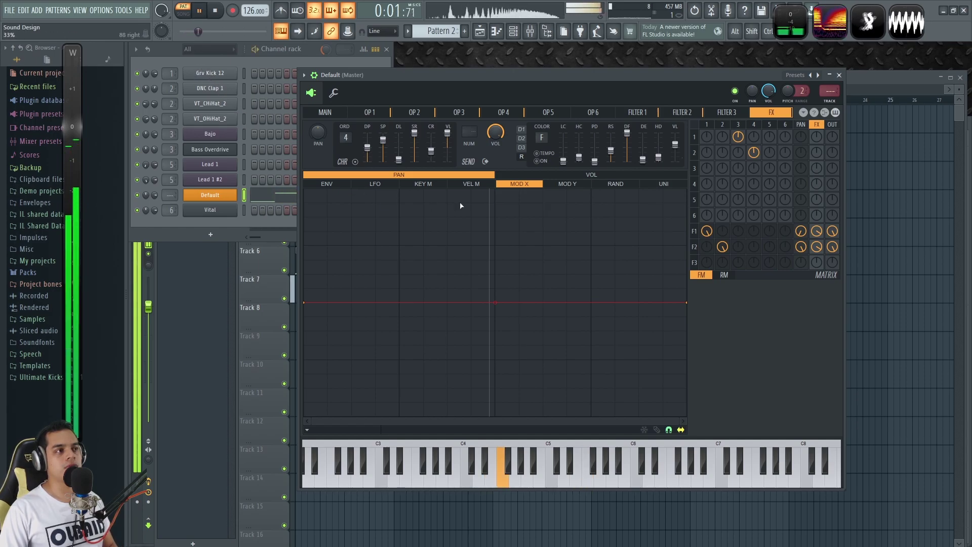
pyautogui.press('space')
# Route the Default channel to mixer track 5 and bring up the Lead track's effects chain in the mixer.
pyautogui.moveTo(173, 196); pyautogui.dragTo(173, 192)
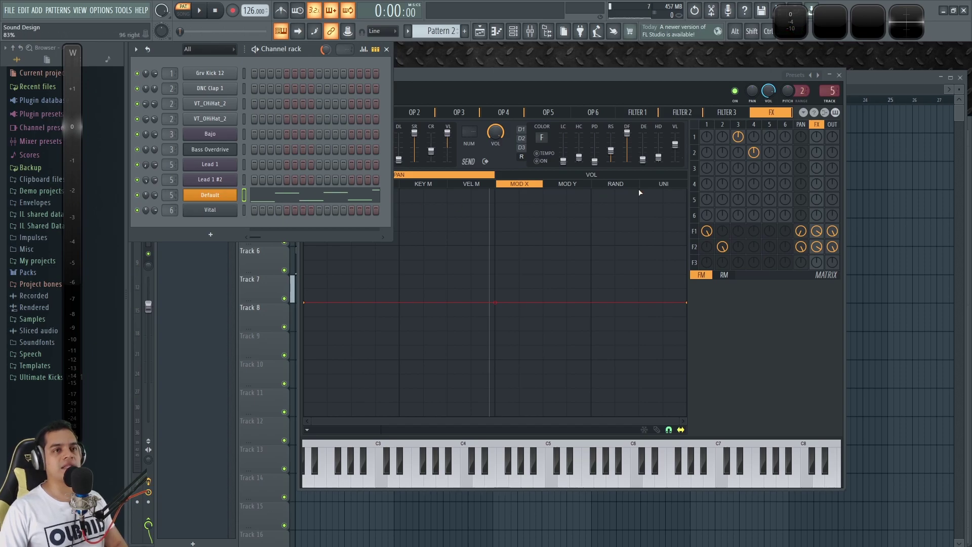
pyautogui.press('F9')
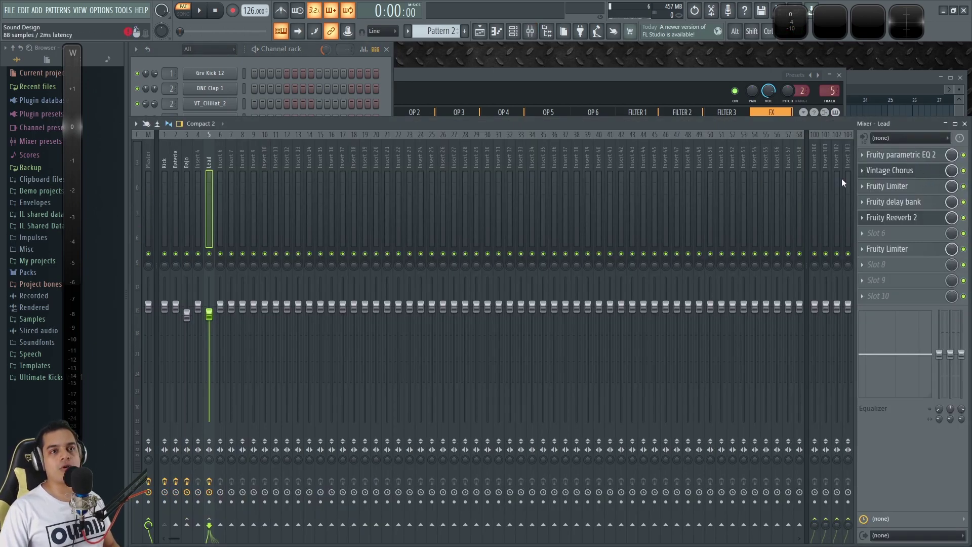
pyautogui.click(894, 157)
pyautogui.click(896, 157)
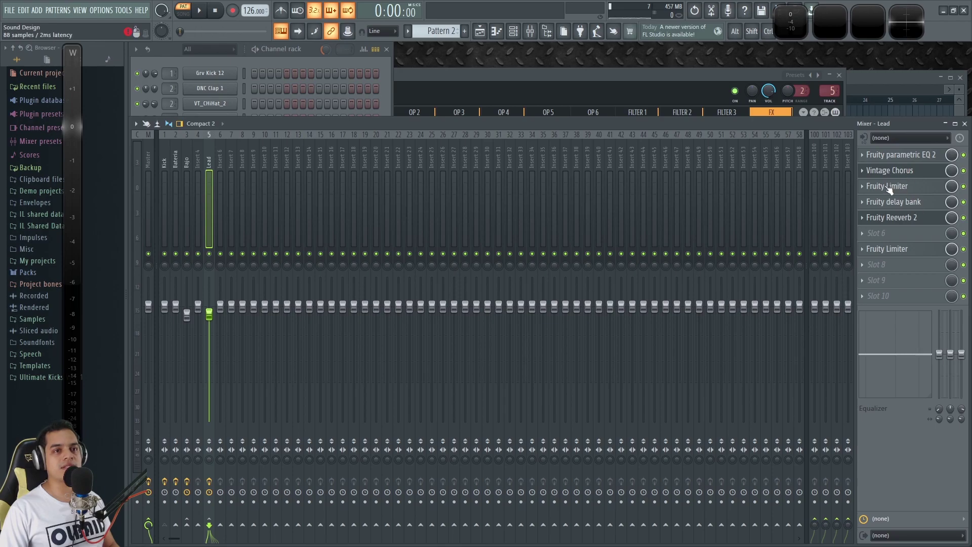
# Play Pattern 2 through the Lead track's effects and close the Default channel's Sytrus window.
pyautogui.press('space')
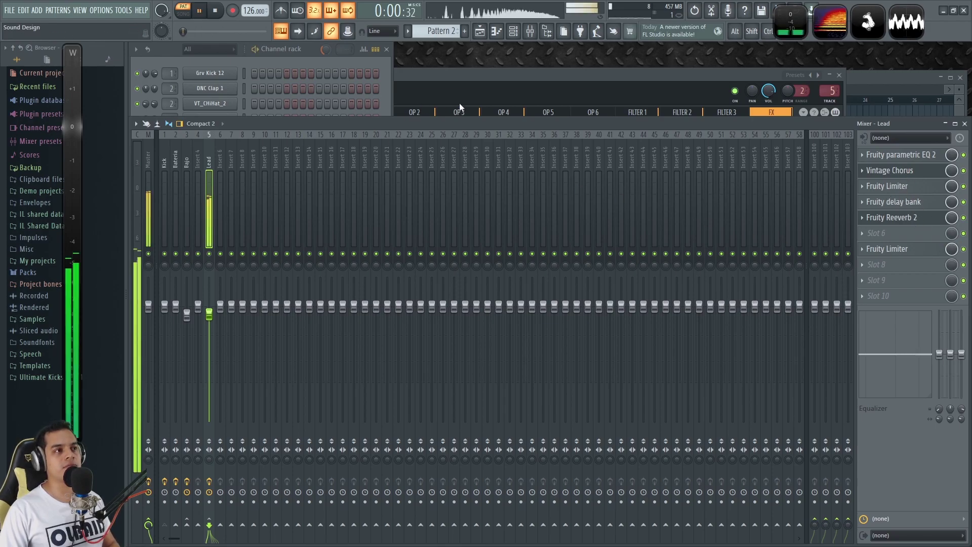
pyautogui.click(326, 62)
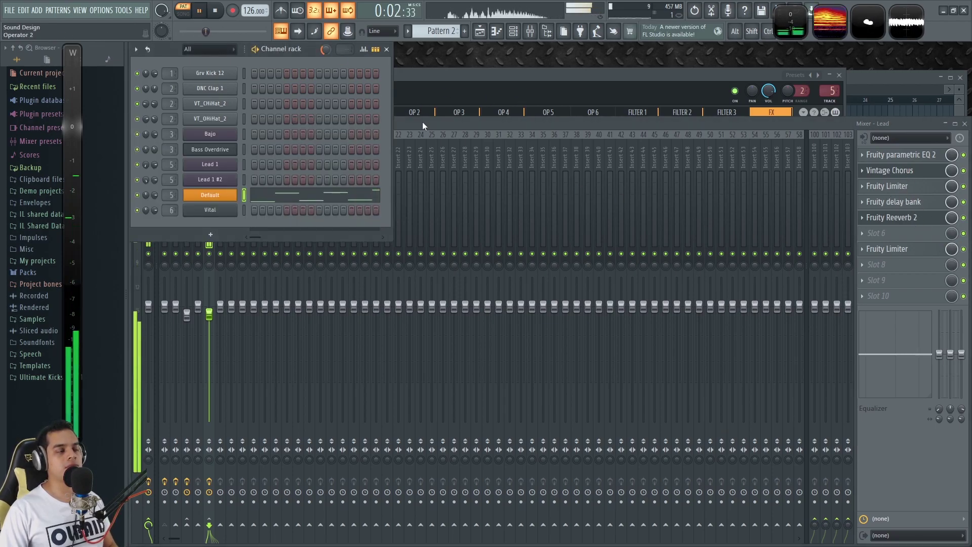
pyautogui.press('space')
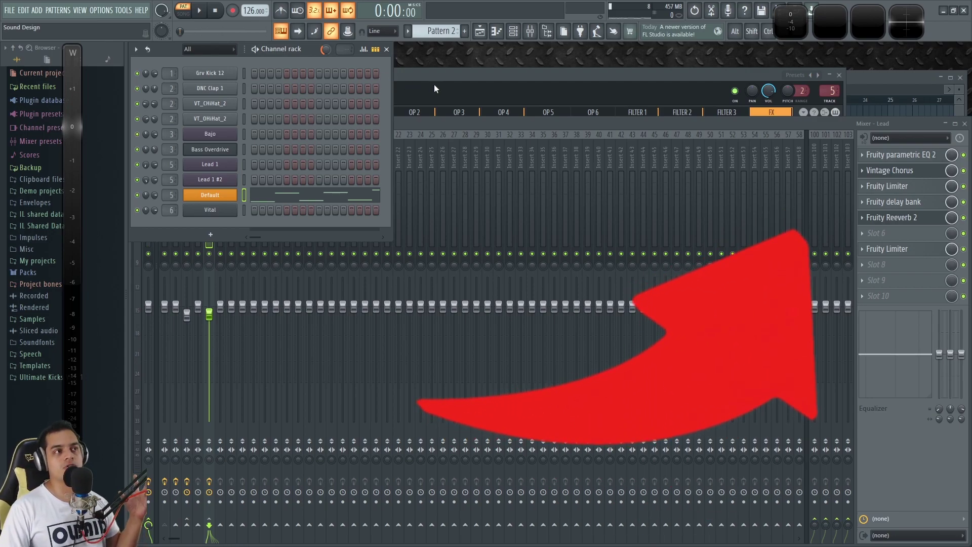
pyautogui.click(444, 75)
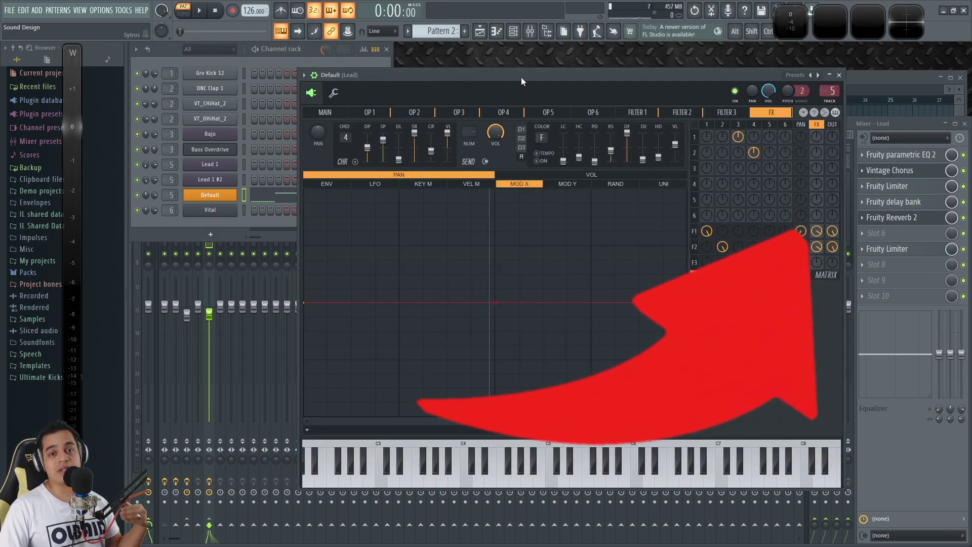
pyautogui.click(838, 75)
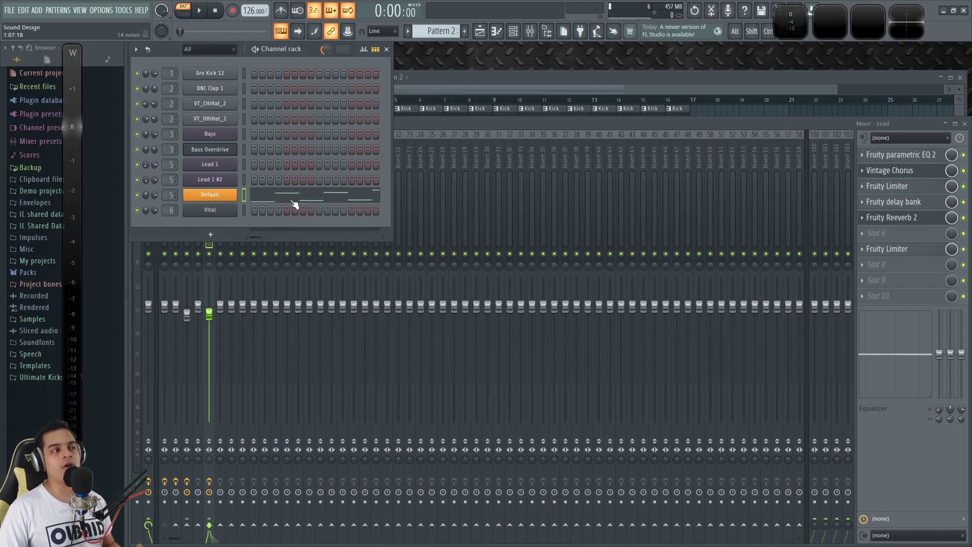
# Open the Vital channel's synth, switch to Pattern 3 and play its melody with the Init Preset.
pyautogui.click(209, 210)
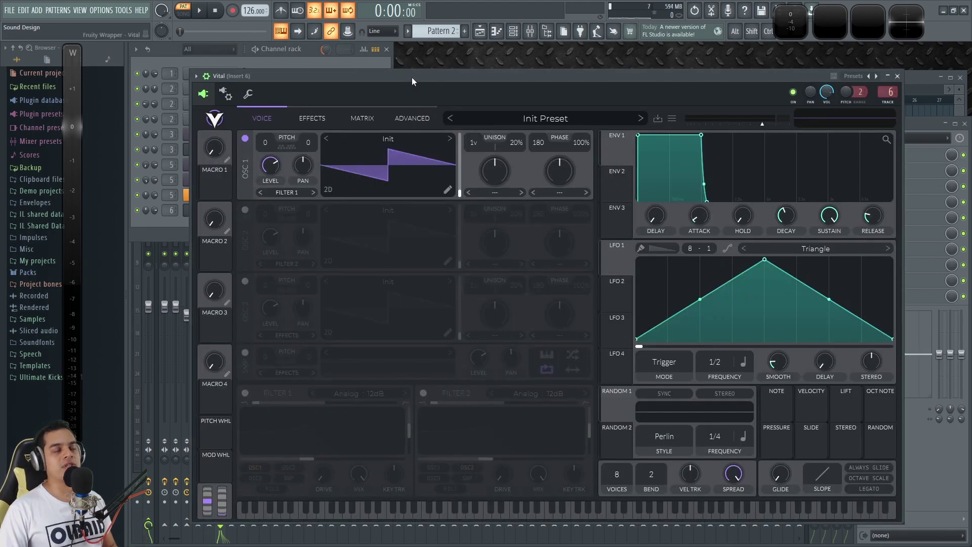
pyautogui.moveTo(412, 77); pyautogui.dragTo(434, 71)
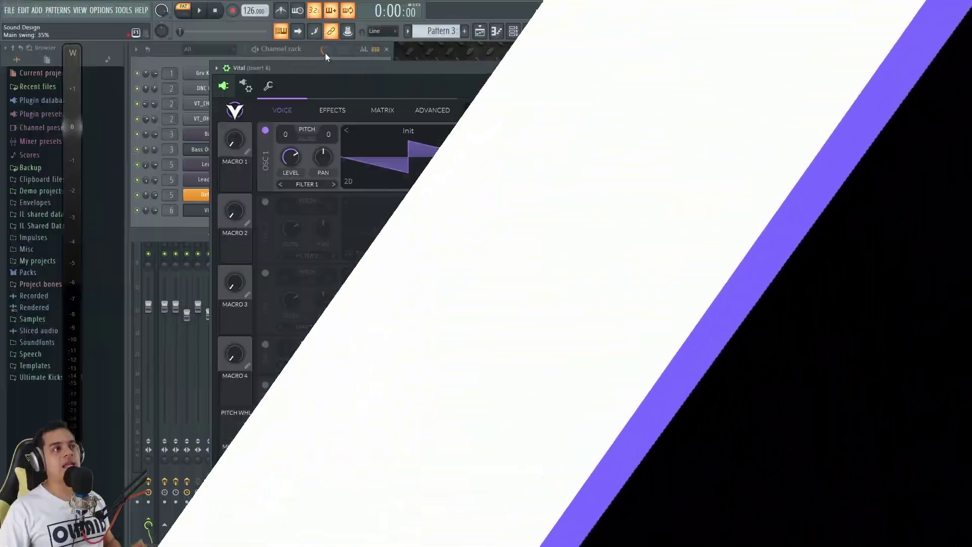
pyautogui.press('q')
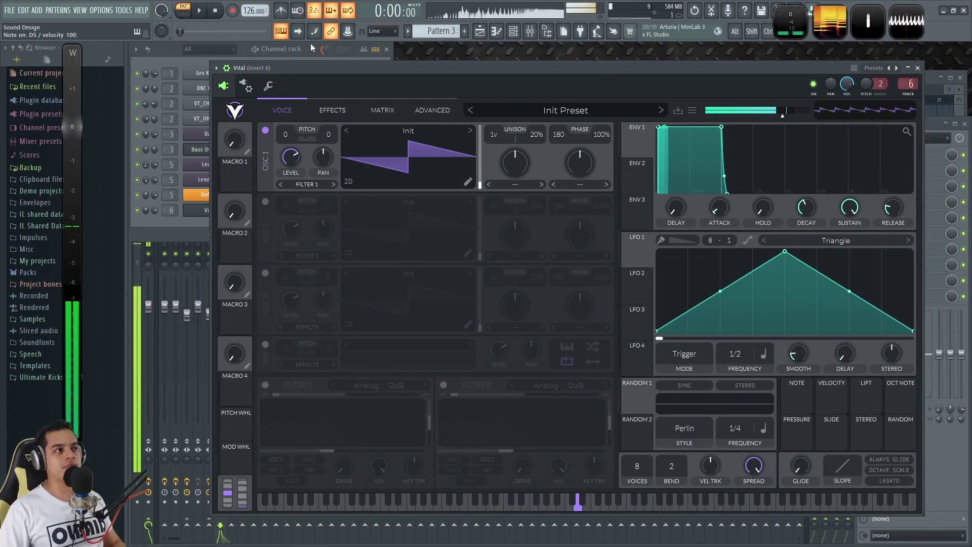
pyautogui.click(311, 50)
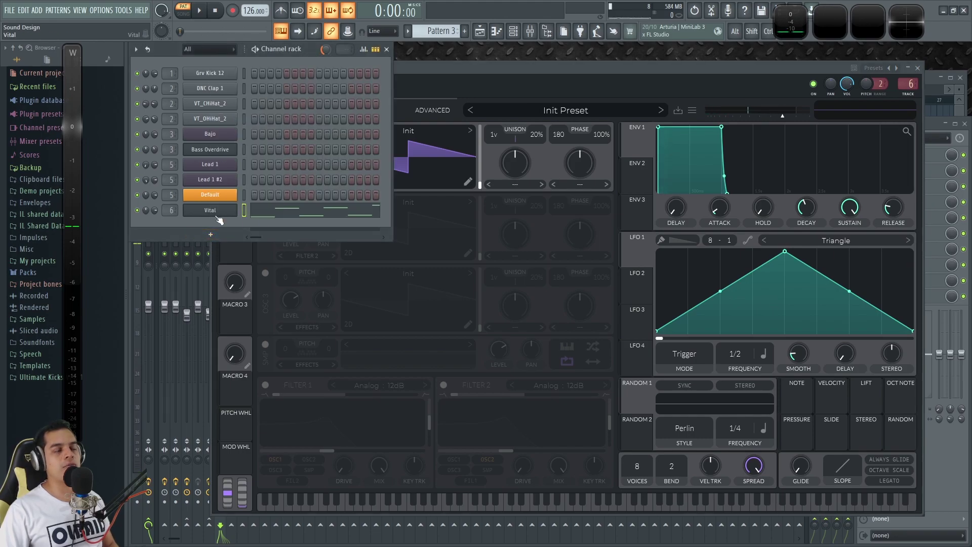
pyautogui.press('space')
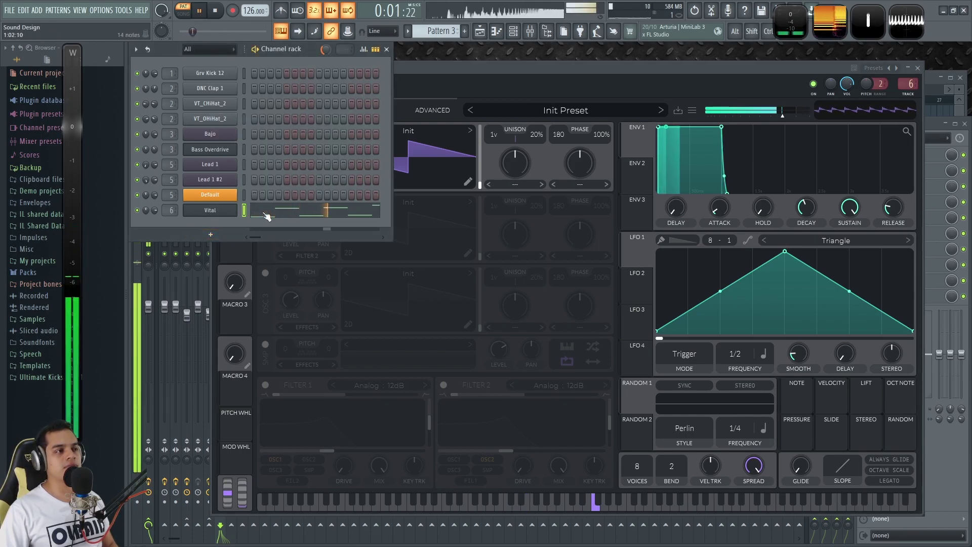
pyautogui.press('space')
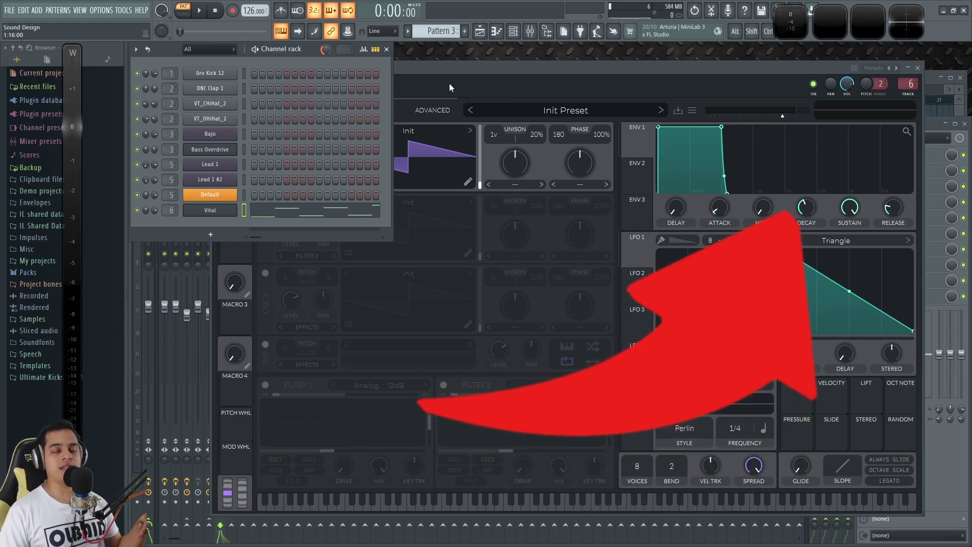
pyautogui.moveTo(453, 73); pyautogui.dragTo(393, 76)
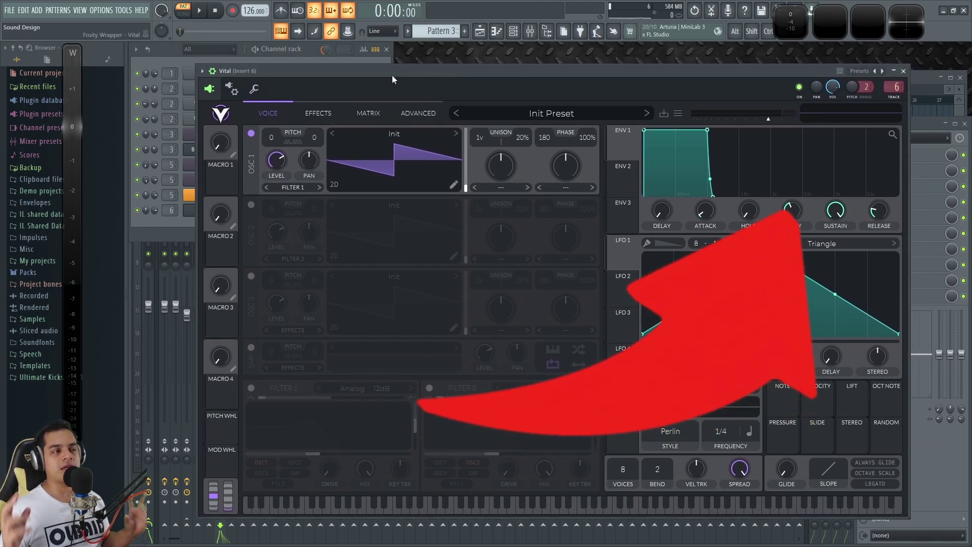
# Enable oscillator 2 in Vital, pan oscillator 1 left and oscillator 2 right, and toggle the oscillators to compare them.
pyautogui.click(251, 205)
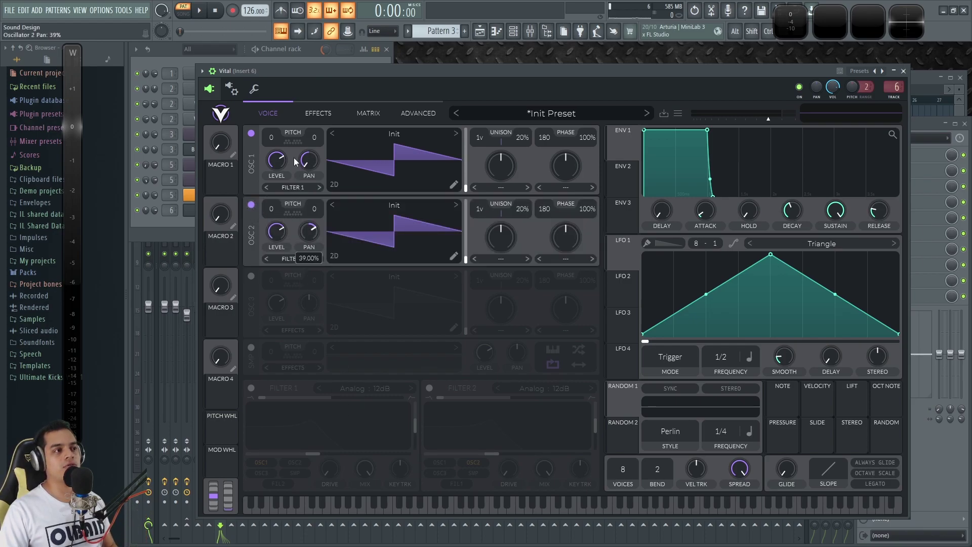
pyautogui.click(252, 205)
pyautogui.click(250, 205)
pyautogui.click(249, 136)
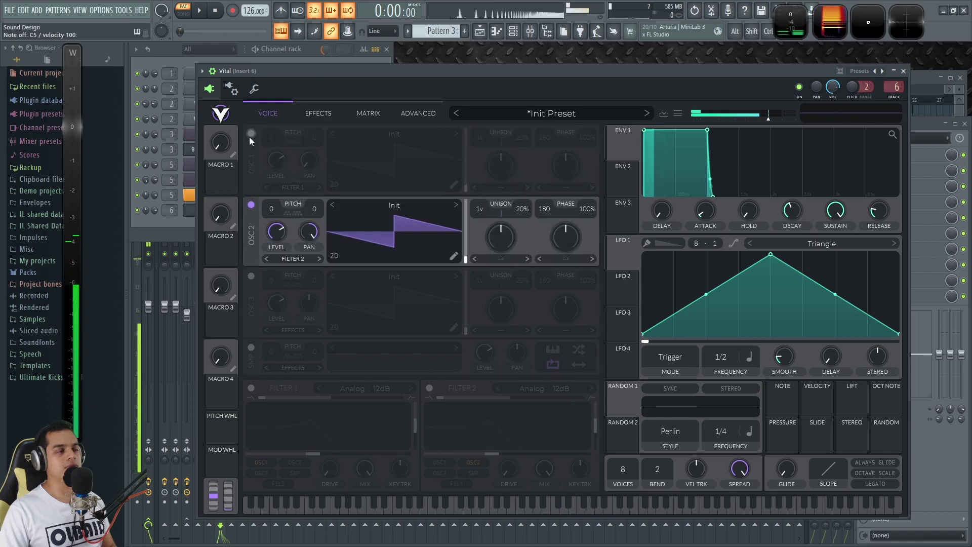
pyautogui.click(249, 135)
# Apply Smear spectral morphing to oscillator 1 and lower its amount.
pyautogui.click(503, 187)
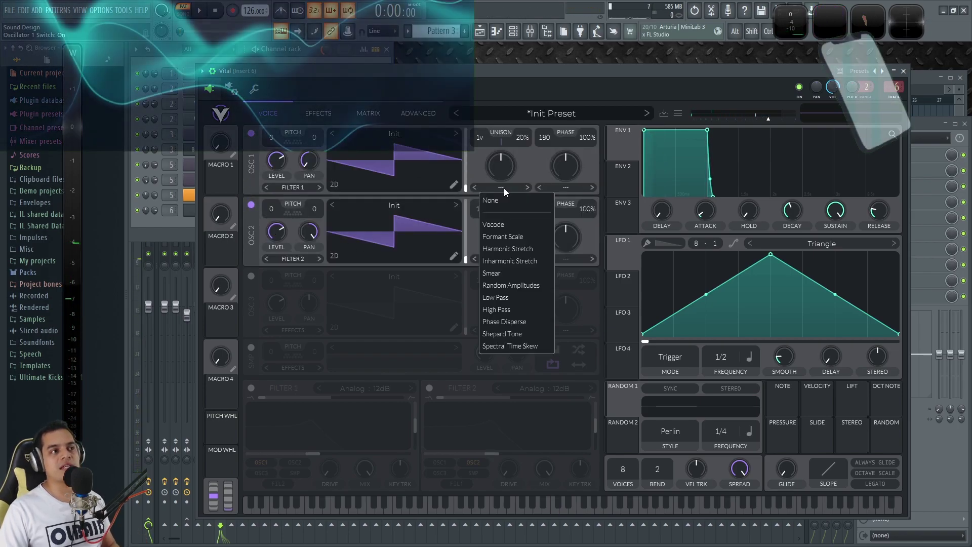
pyautogui.click(521, 274)
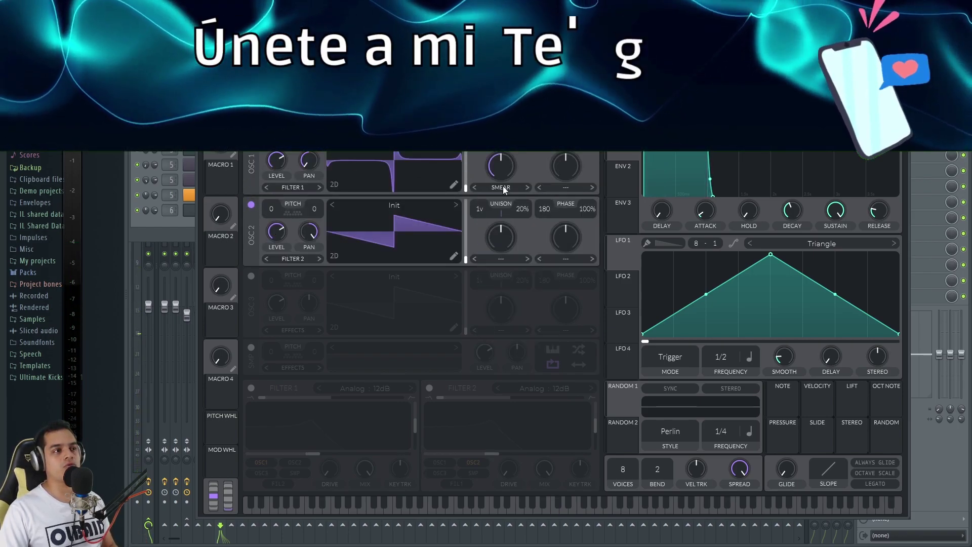
pyautogui.moveTo(496, 181); pyautogui.dragTo(503, 166)
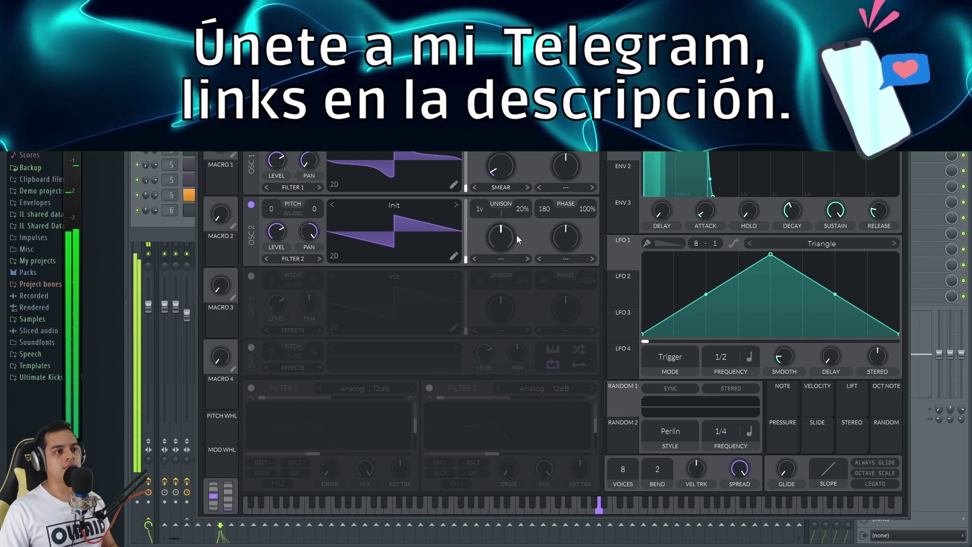
# Try oscillators 1 and 2 transposed to -12, audition them, and reset both transposes to 0.
pyautogui.moveTo(277, 136); pyautogui.dragTo(272, 196)
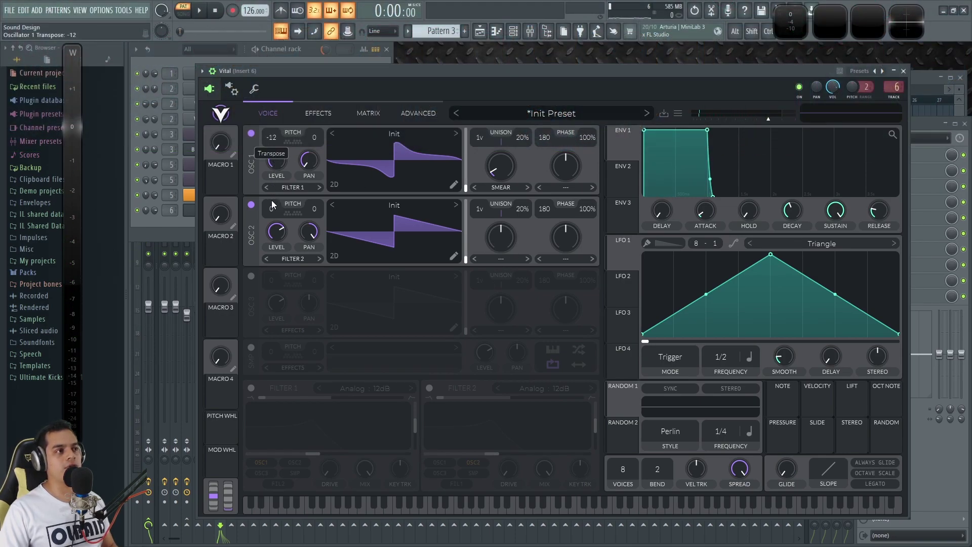
pyautogui.moveTo(277, 263); pyautogui.dragTo(277, 276)
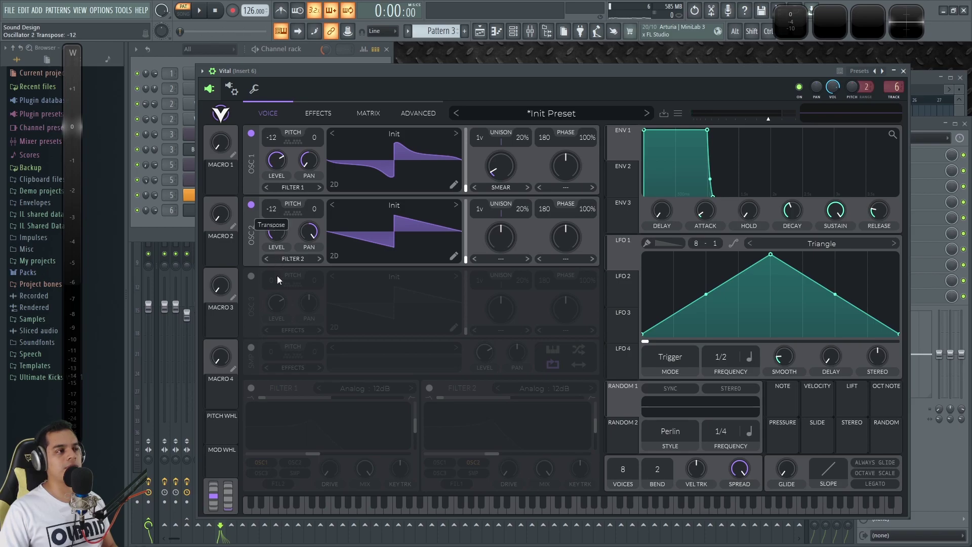
pyautogui.click(312, 53)
pyautogui.click(244, 210)
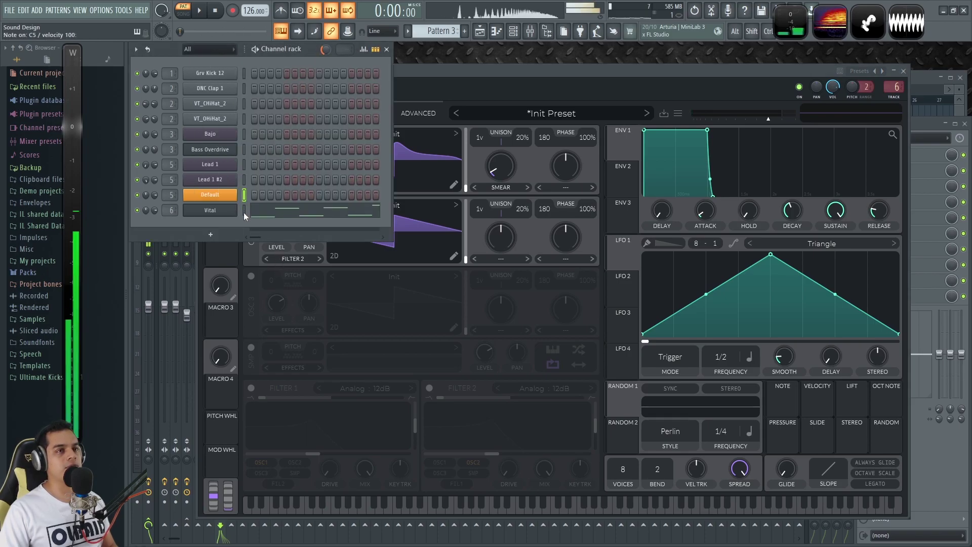
pyautogui.click(477, 74)
pyautogui.doubleClick(271, 140)
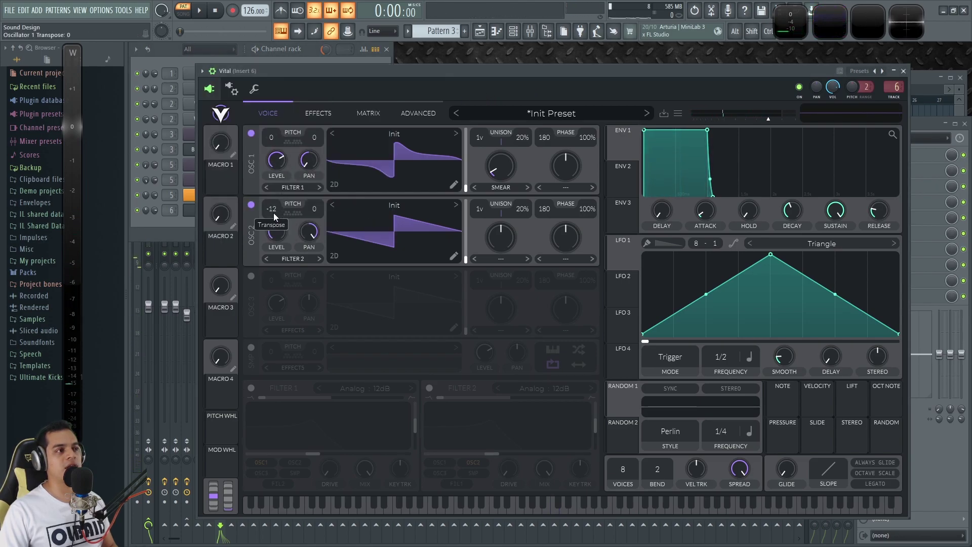
pyautogui.press('q')
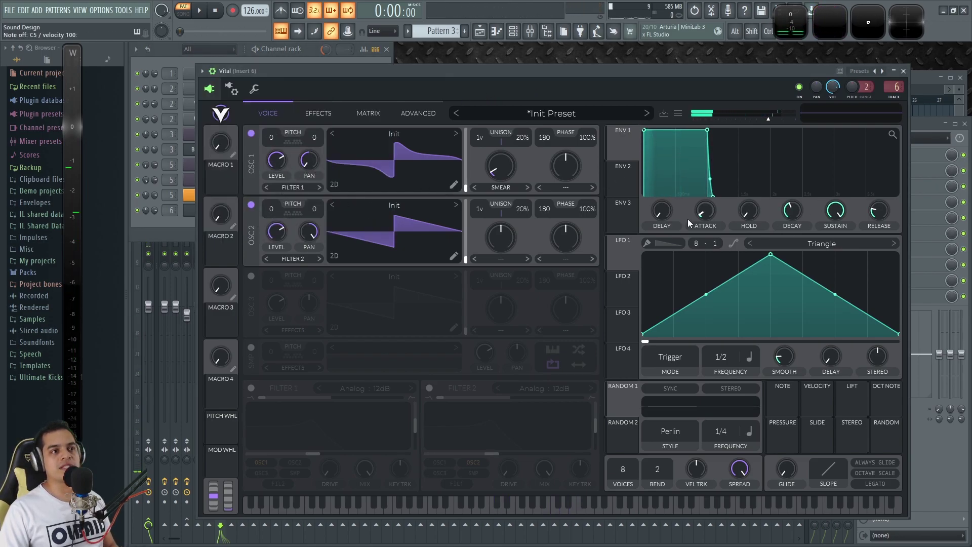
# Shape envelope 1 with a longer attack, a decay of about 0.67 seconds and a lower sustain, and play Pattern 3.
pyautogui.moveTo(703, 214); pyautogui.dragTo(716, 201)
pyautogui.moveTo(831, 211); pyautogui.dragTo(839, 258)
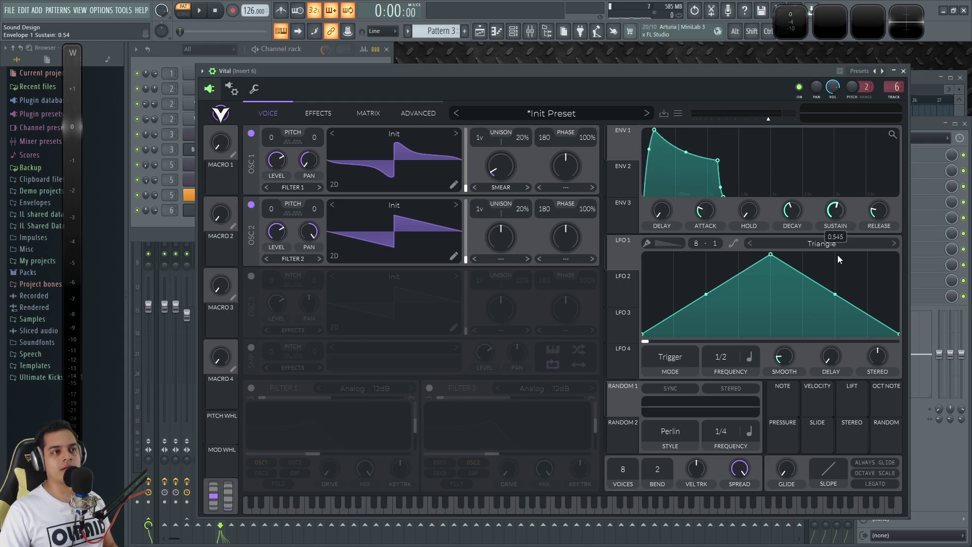
pyautogui.moveTo(794, 212); pyautogui.dragTo(795, 217)
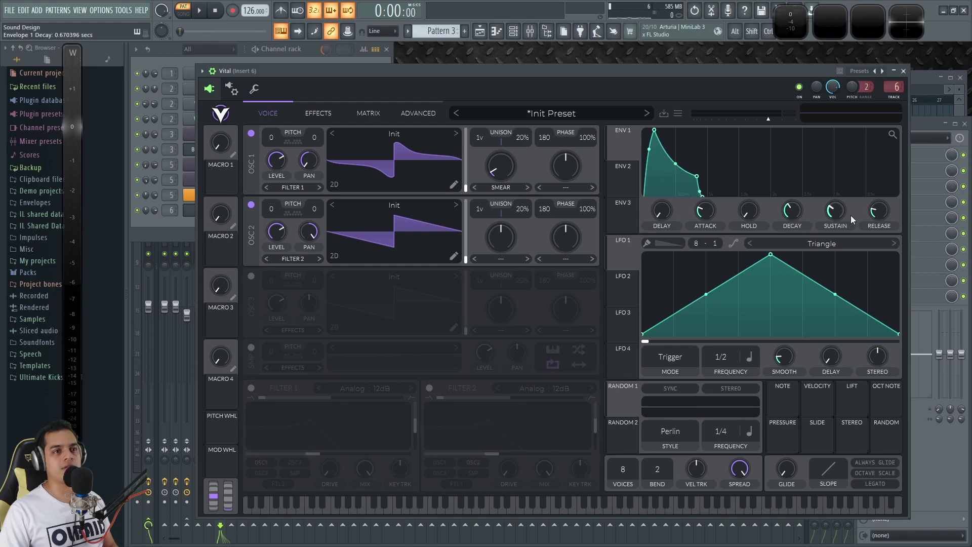
pyautogui.press('z')
pyautogui.press('space')
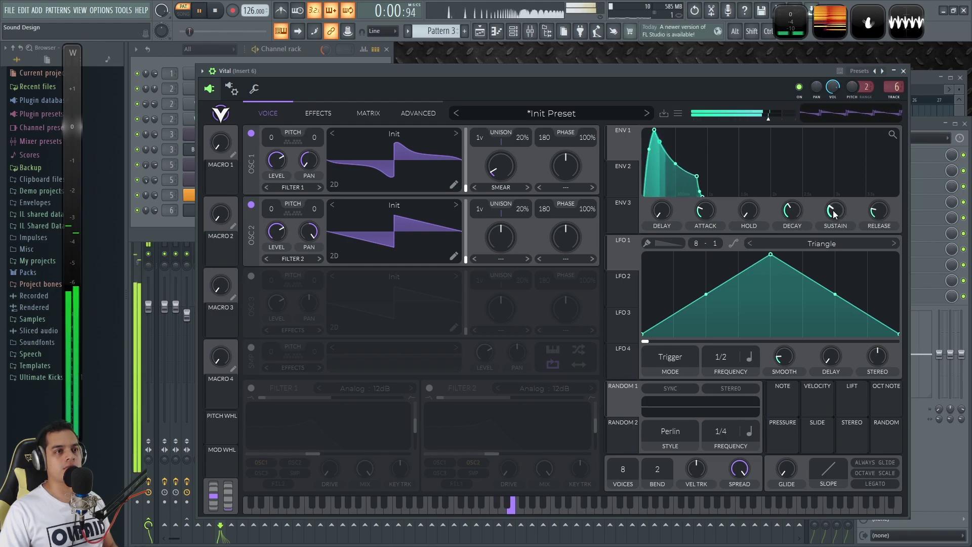
pyautogui.press('space')
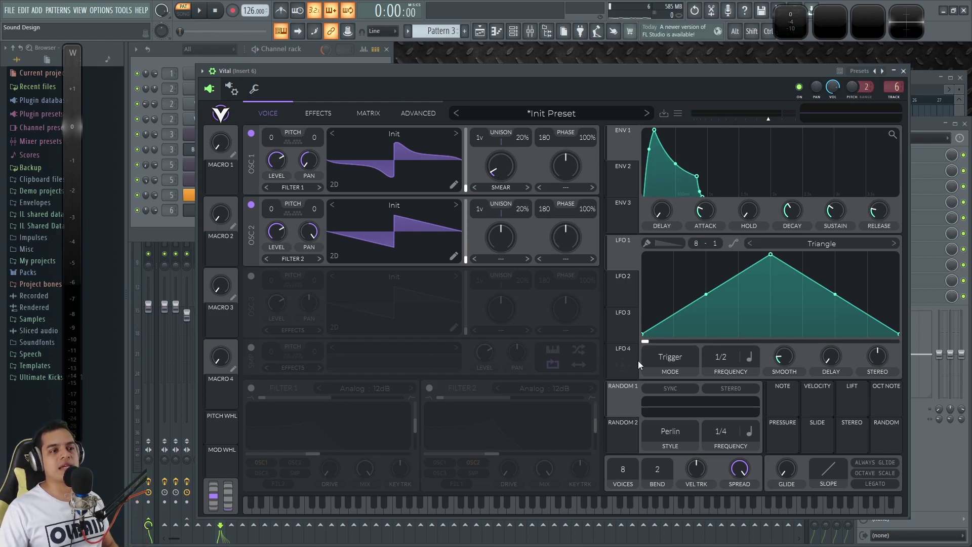
# Try oscillator 3 with the Basic Shapes wavetable and switch it back off.
pyautogui.click(620, 280)
pyautogui.click(618, 257)
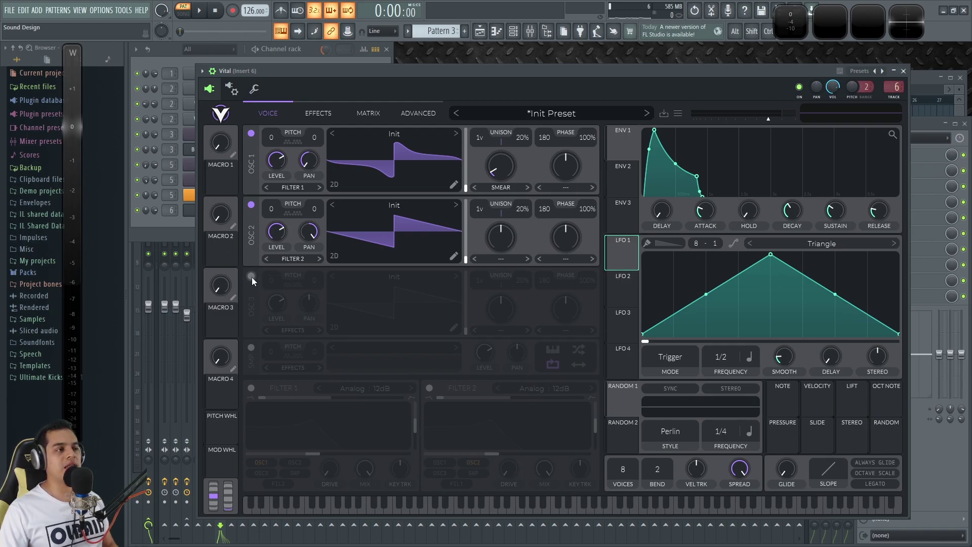
pyautogui.click(251, 276)
pyautogui.click(456, 277)
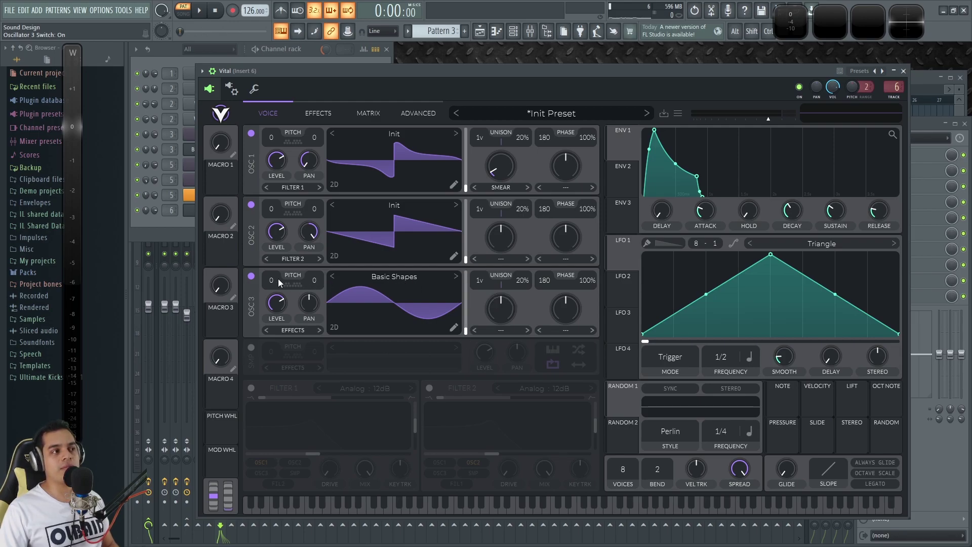
pyautogui.click(251, 276)
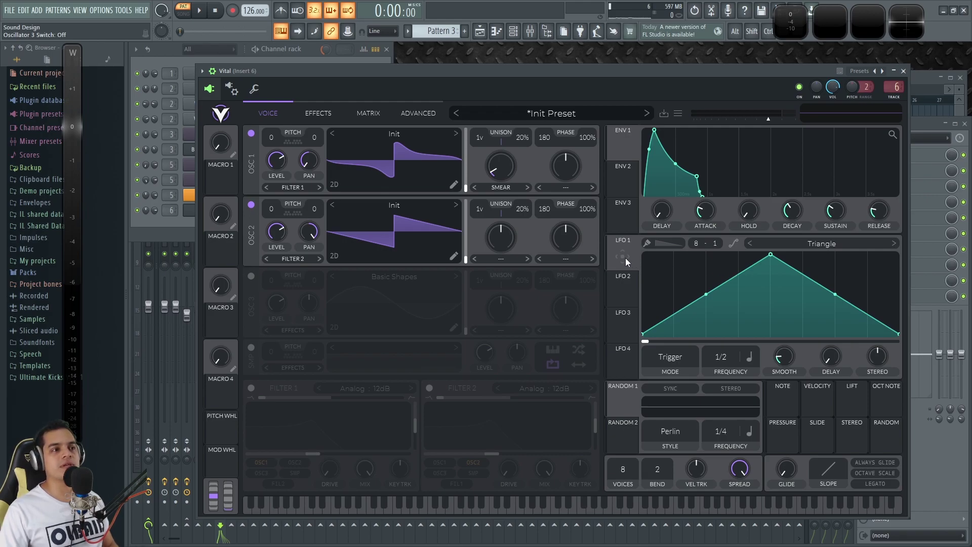
# Assign LFO 1 to oscillator 1's pan, audition it, and make the modulation bipolar.
pyautogui.moveTo(624, 257)
pyautogui.mouseDown()
pyautogui.moveTo(362, 193)
pyautogui.moveTo(318, 139)
pyautogui.moveTo(313, 152)
pyautogui.mouseUp()
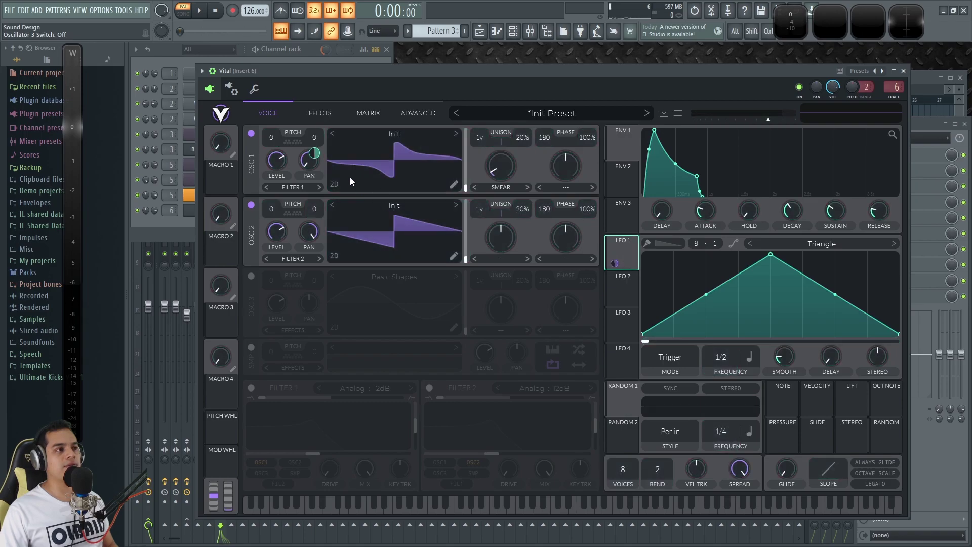
pyautogui.press('q')
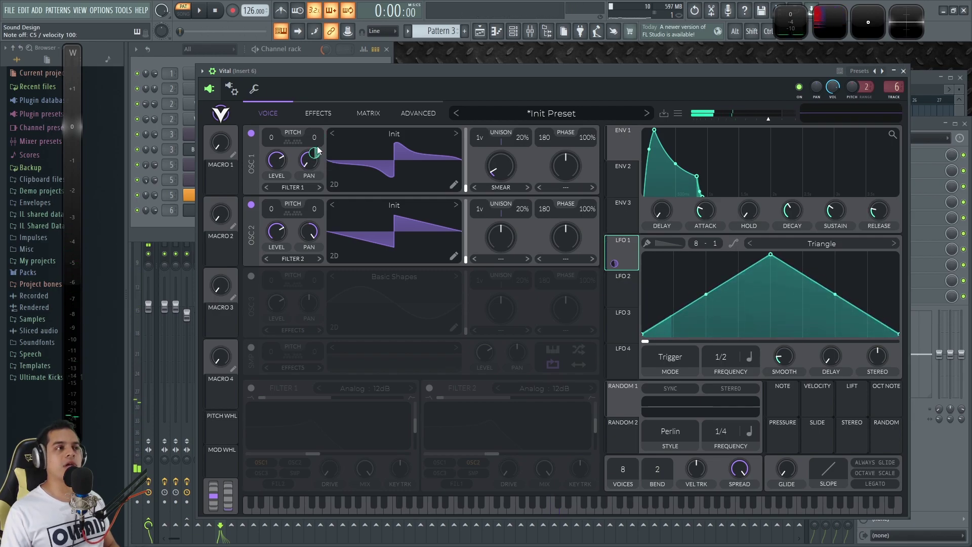
pyautogui.rightClick(314, 154)
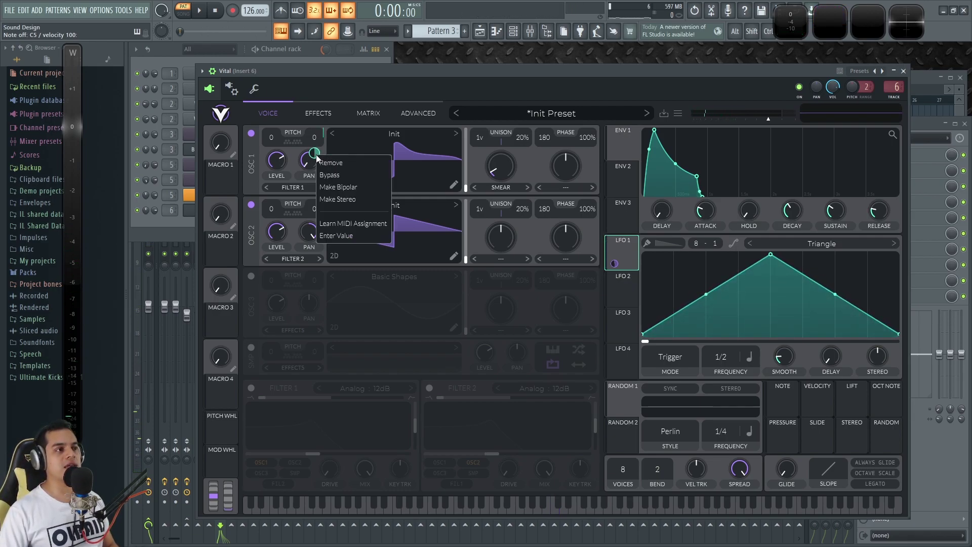
pyautogui.click(338, 187)
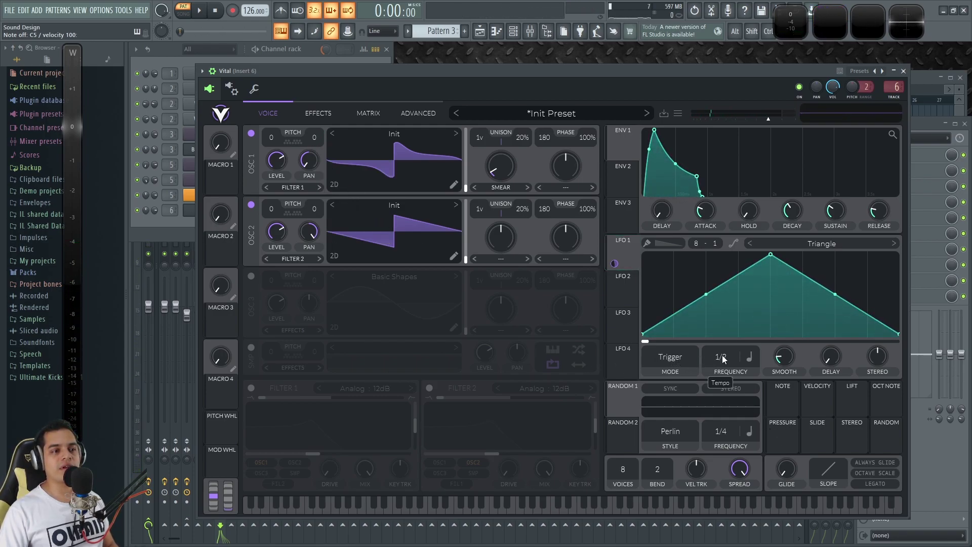
# Switch LFO 1's frequency to seconds and set it to 0.067 secs.
pyautogui.click(748, 358)
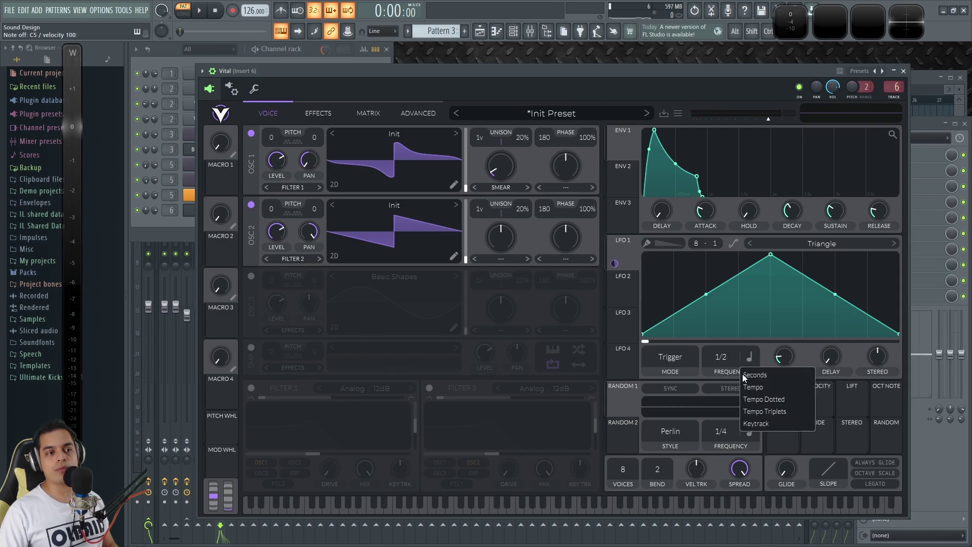
pyautogui.click(758, 374)
pyautogui.moveTo(715, 357)
pyautogui.mouseDown()
pyautogui.moveTo(719, 372)
pyautogui.moveTo(726, 345)
pyautogui.moveTo(736, 366)
pyautogui.moveTo(721, 359)
pyautogui.mouseUp()
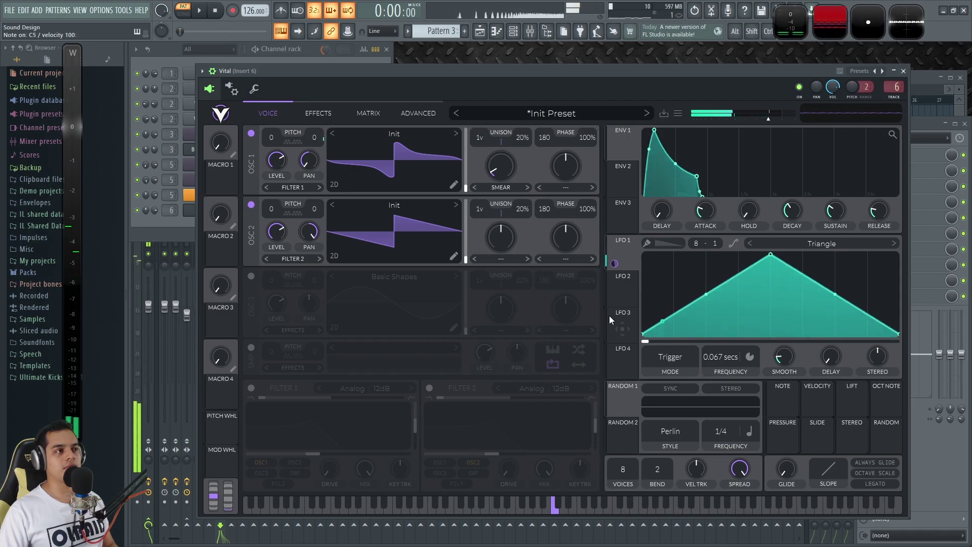
# Assign LFO 1 to oscillator 2's pan as a bipolar modulation and play Pattern 3.
pyautogui.moveTo(614, 263); pyautogui.dragTo(317, 211)
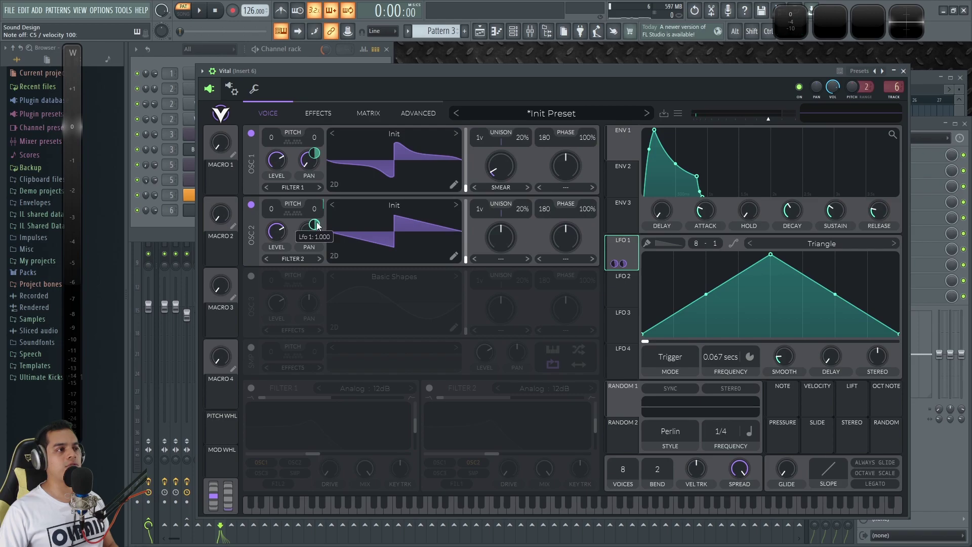
pyautogui.rightClick(316, 224)
pyautogui.click(352, 254)
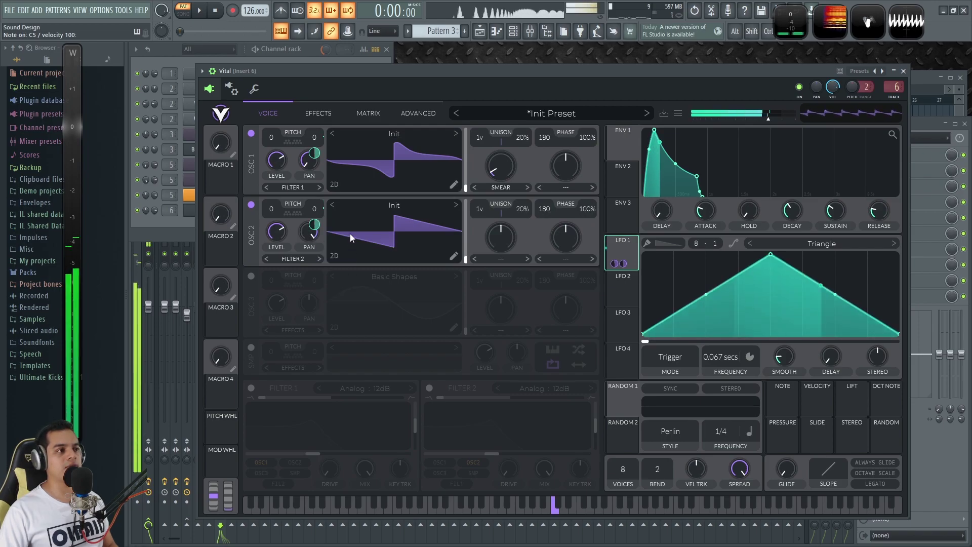
pyautogui.press('space')
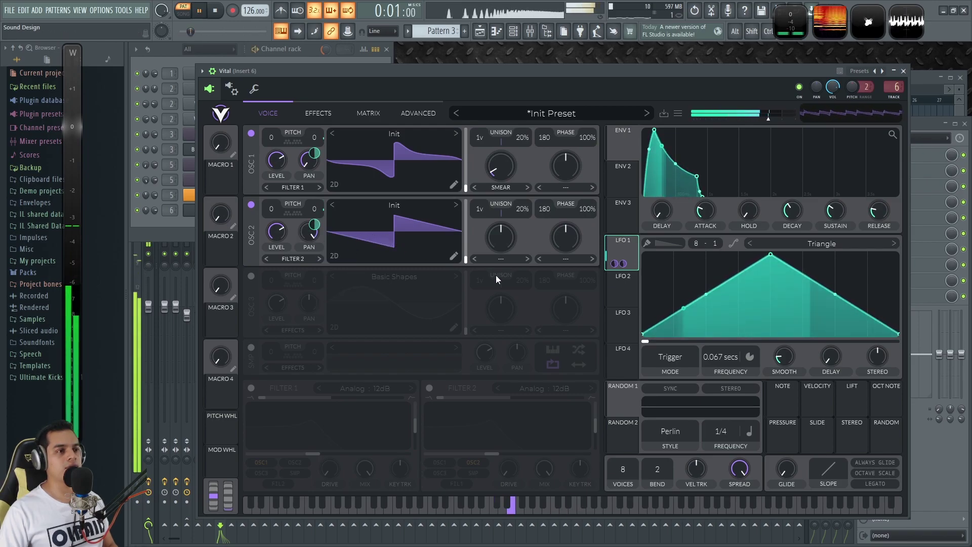
pyautogui.press('space')
# Reduce the LFO 1 modulation on both oscillators' pans, using 0.460 for oscillator 1, and play Pattern 3.
pyautogui.moveTo(319, 157); pyautogui.dragTo(318, 170)
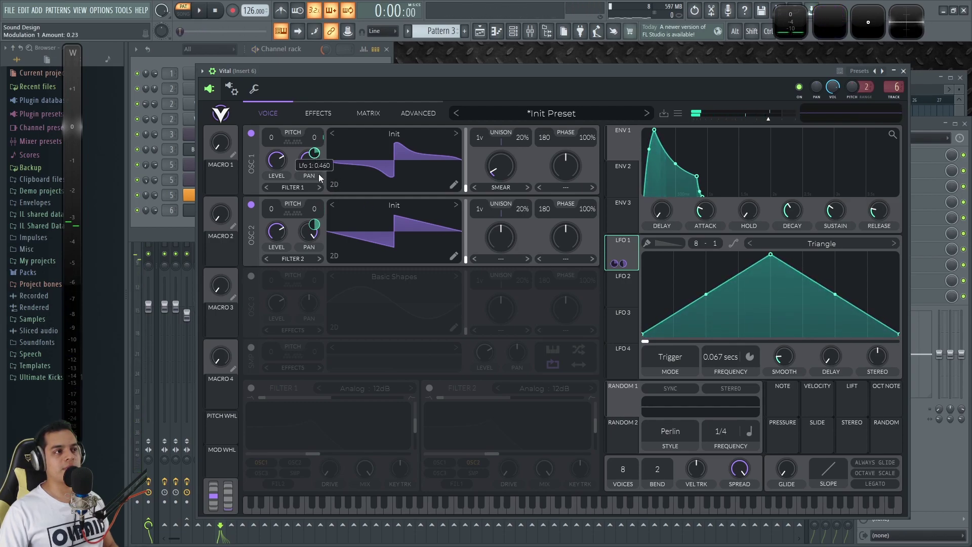
pyautogui.press('space')
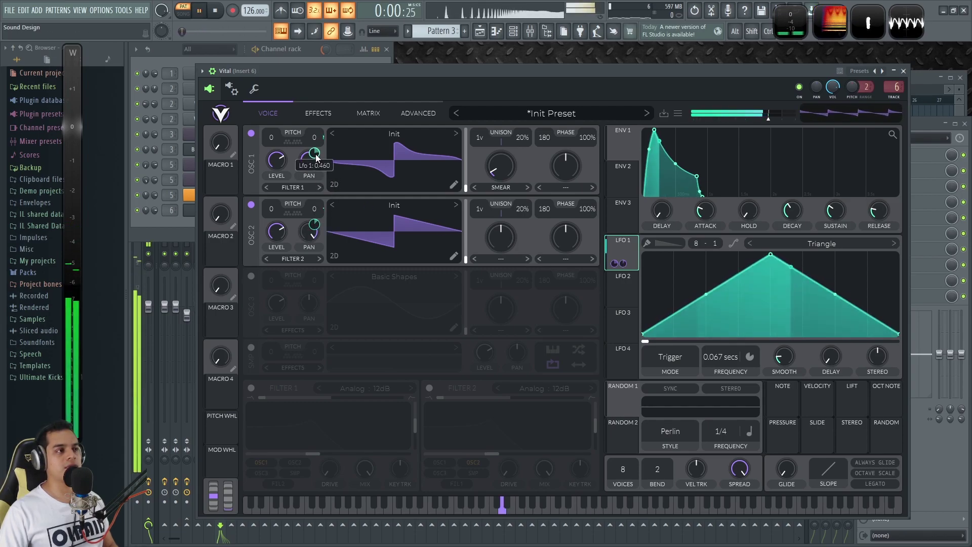
# Reduce LFO 1's modulation amount on oscillator 1's pan to 0.11 and stop playback.
pyautogui.moveTo(315, 154); pyautogui.dragTo(330, 167)
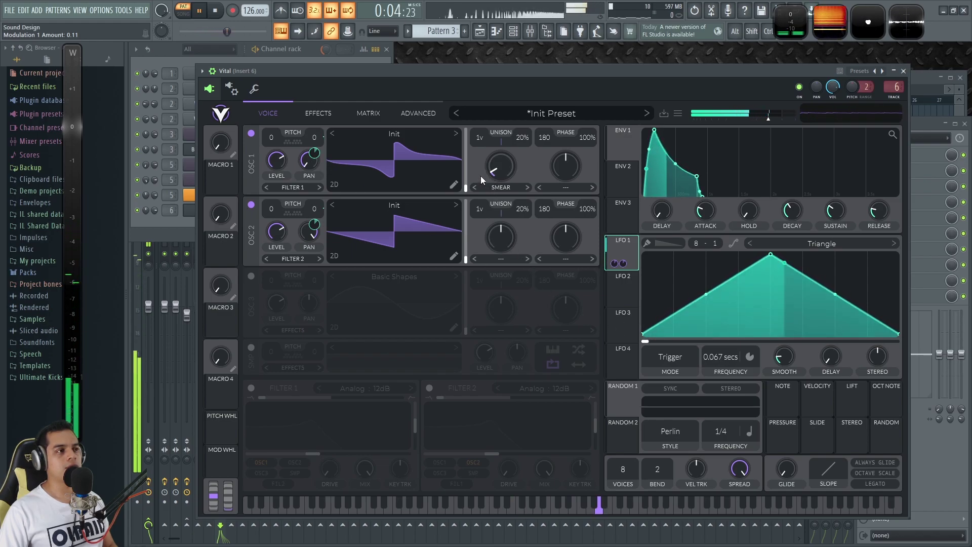
pyautogui.press('space')
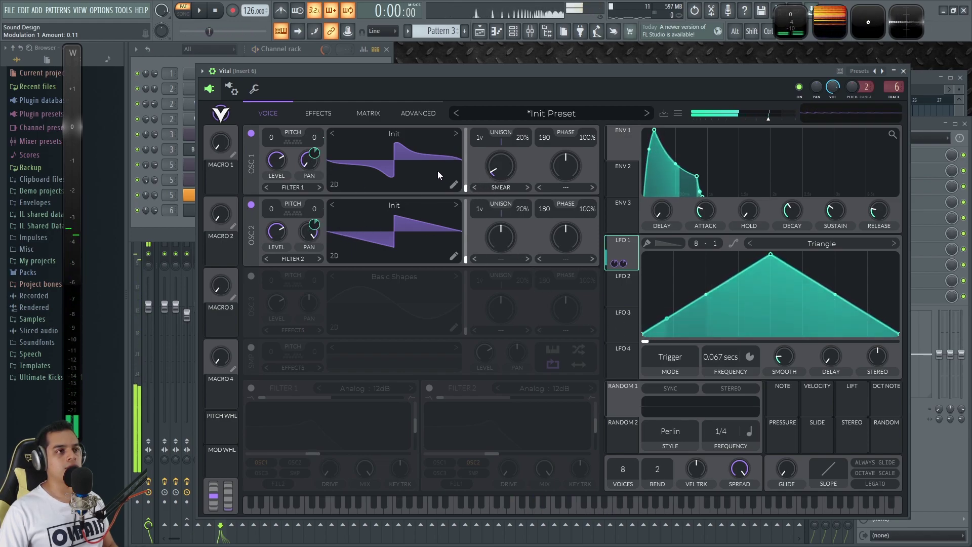
# Set both oscillators to 3 unison voices, with detune at 2% for oscillator 1 and 5% for oscillator 2, checking against Pattern 3.
pyautogui.moveTo(477, 138); pyautogui.dragTo(488, 128)
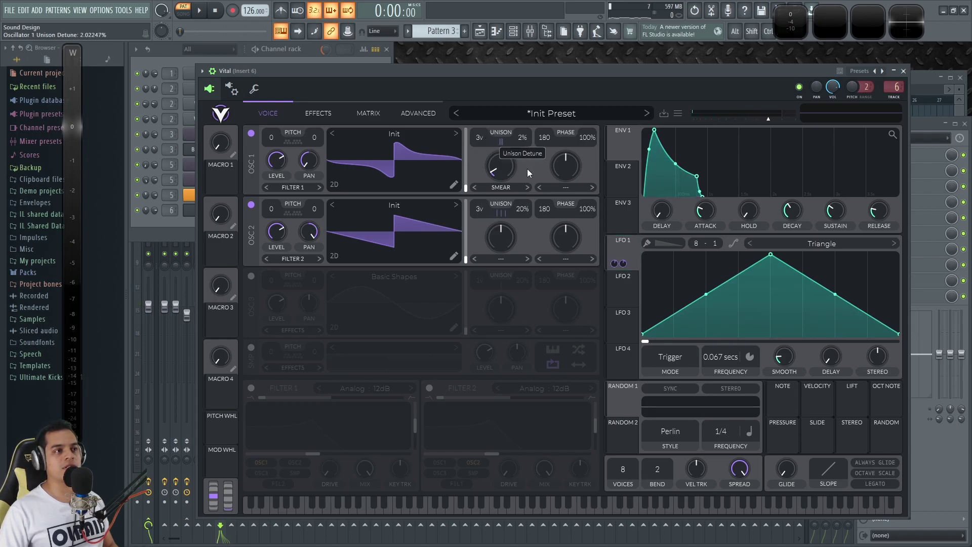
pyautogui.moveTo(526, 224); pyautogui.dragTo(522, 218)
pyautogui.press('space')
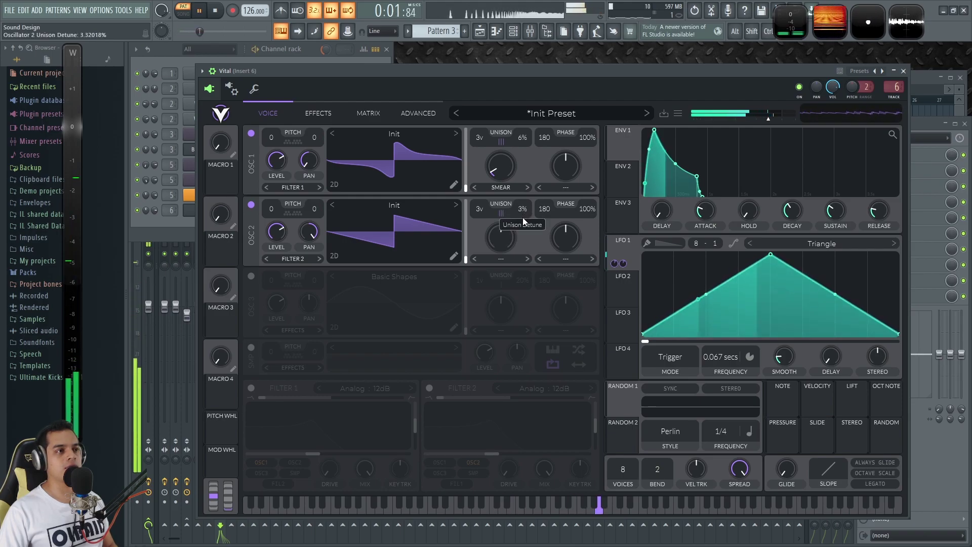
pyautogui.moveTo(521, 143); pyautogui.dragTo(521, 149)
pyautogui.moveTo(521, 210); pyautogui.dragTo(523, 207)
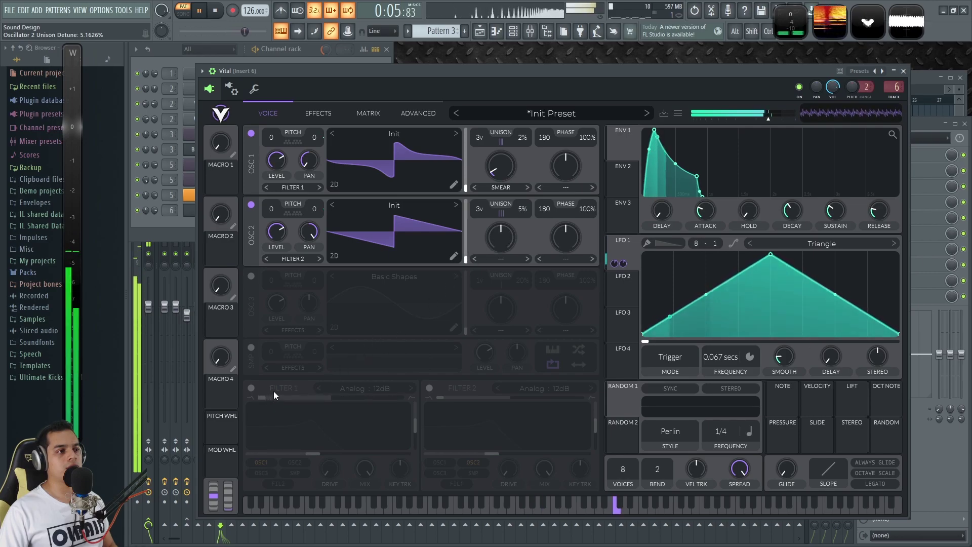
pyautogui.press('space')
# Enable Filter 1 and route oscillator 2 into Filter 1.
pyautogui.click(251, 388)
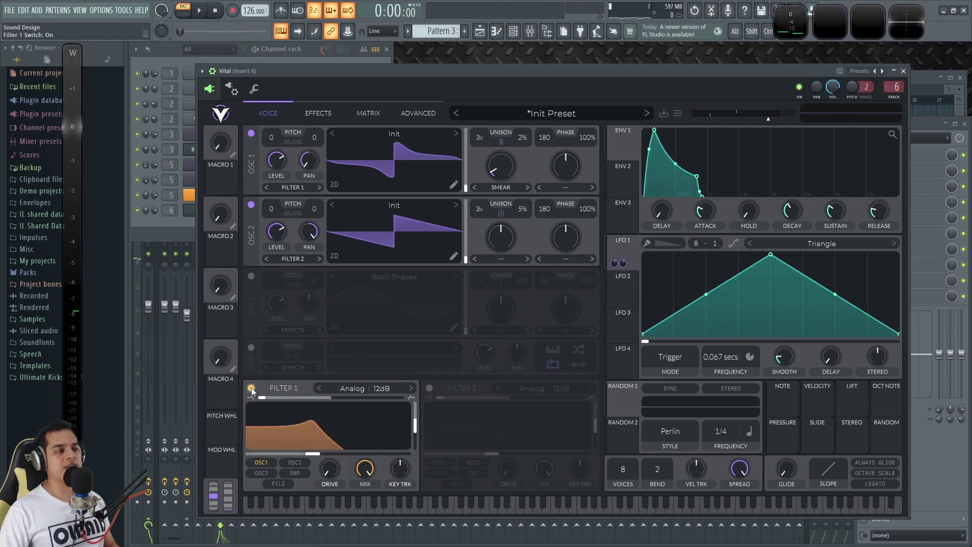
pyautogui.click(285, 258)
pyautogui.click(286, 271)
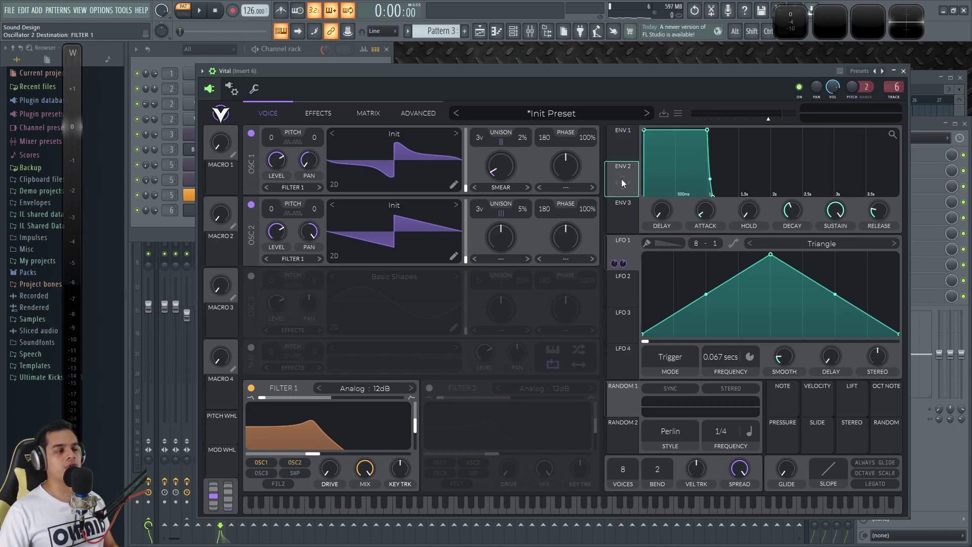
# Assign Envelope 2 to Filter 1's cutoff, lower its sustain, and set its attack to 0.251 secs and release to about 0.404 secs.
pyautogui.moveTo(621, 178); pyautogui.dragTo(328, 443)
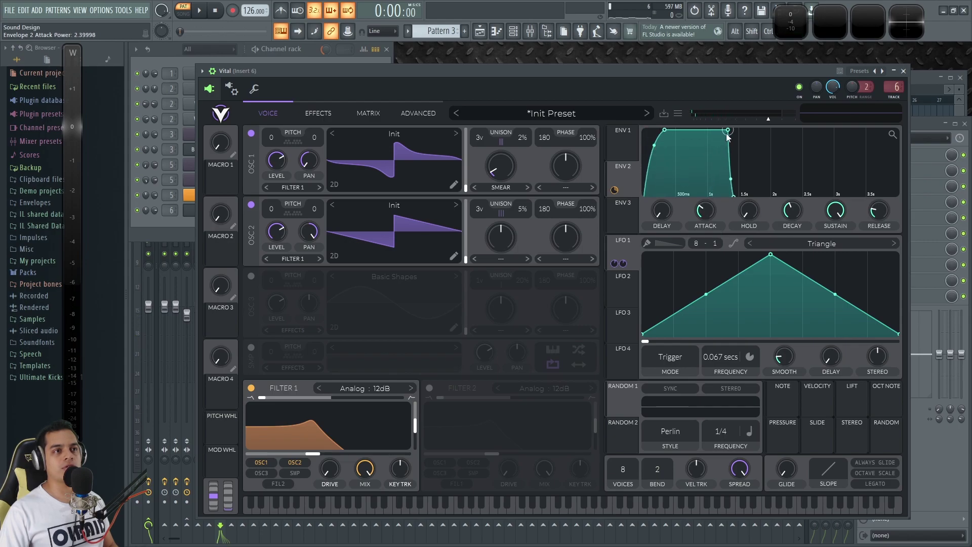
pyautogui.moveTo(727, 135); pyautogui.dragTo(704, 160)
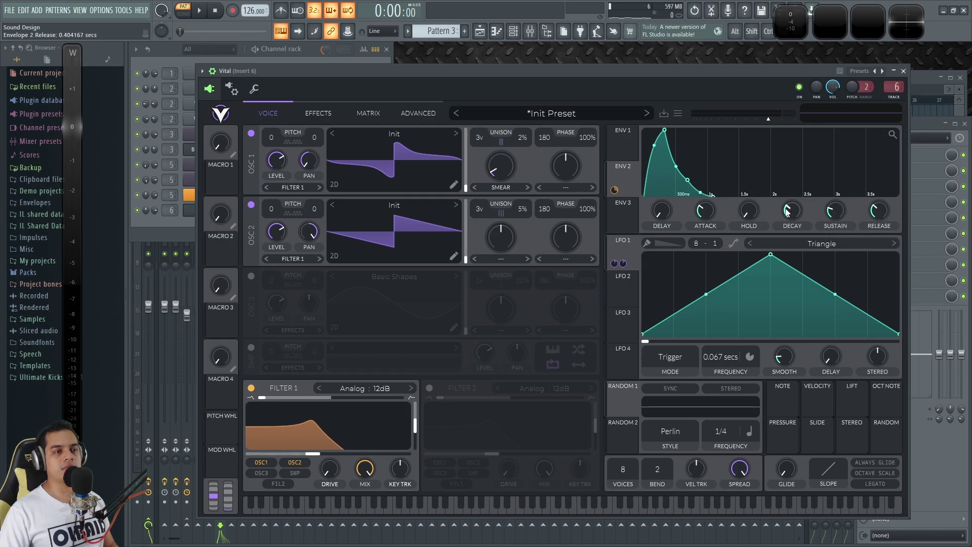
pyautogui.press('space')
pyautogui.moveTo(705, 212); pyautogui.dragTo(711, 215)
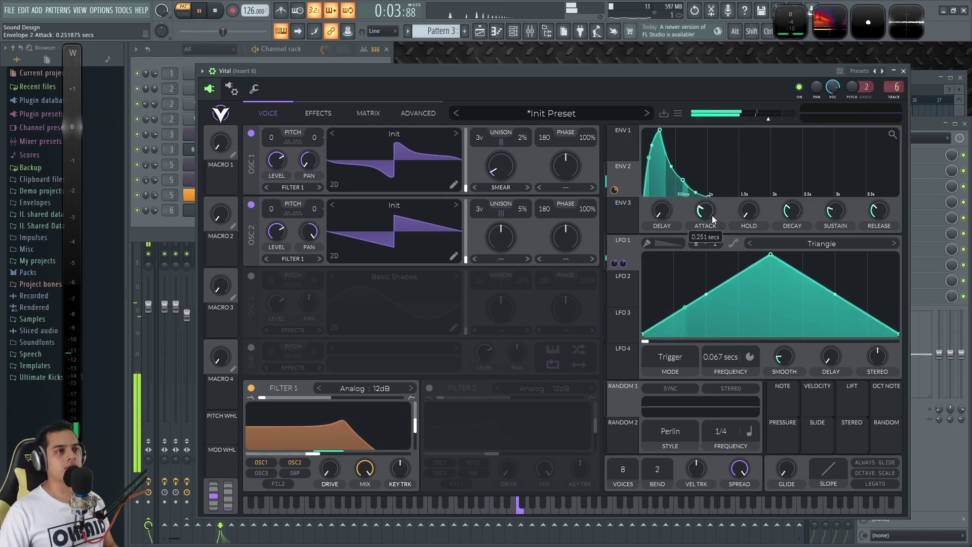
# Lower Filter 1's resonance and cutoff, then stop playback.
pyautogui.moveTo(415, 426); pyautogui.dragTo(413, 436)
pyautogui.press('space')
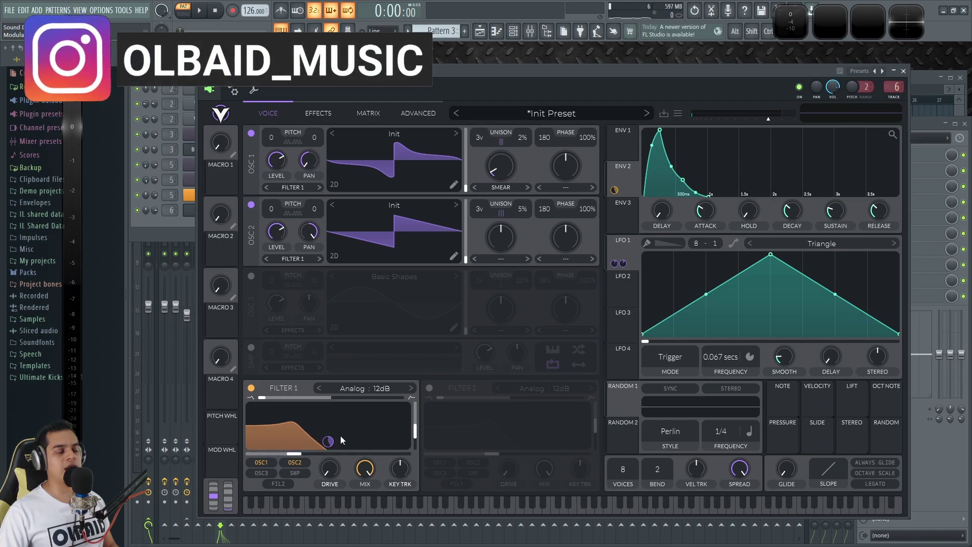
# Set LFO 1's frequency to 0.064 secs while auditioning Pattern 3.
pyautogui.press('space')
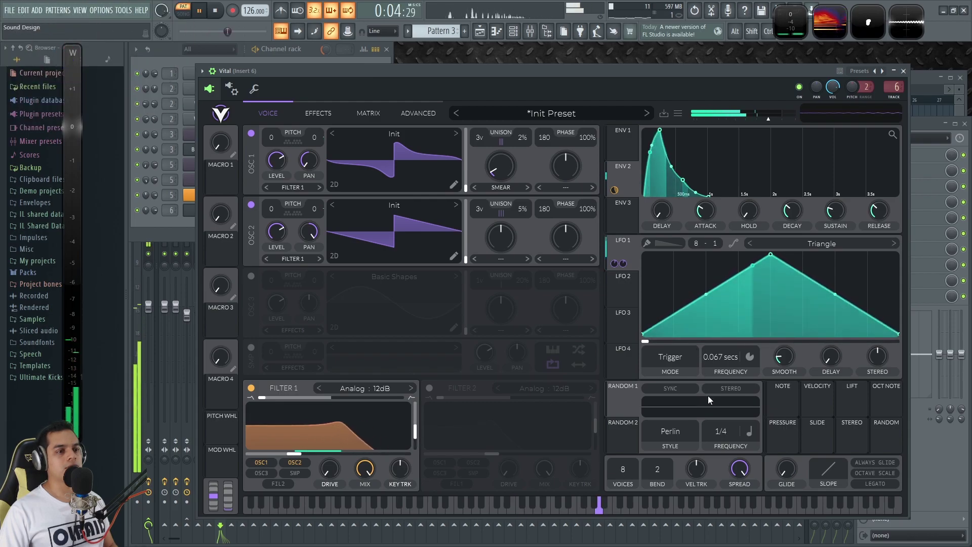
pyautogui.moveTo(719, 358); pyautogui.dragTo(733, 367)
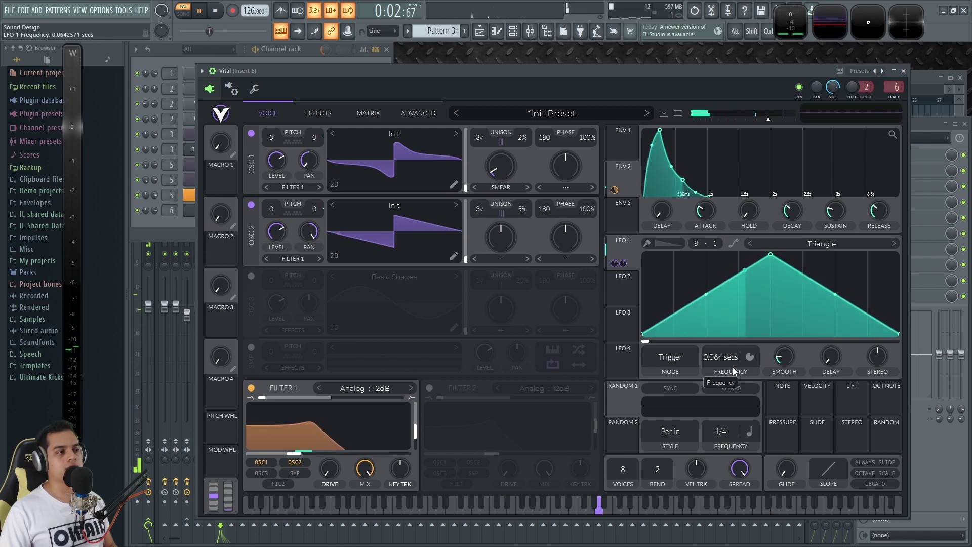
pyautogui.press('space')
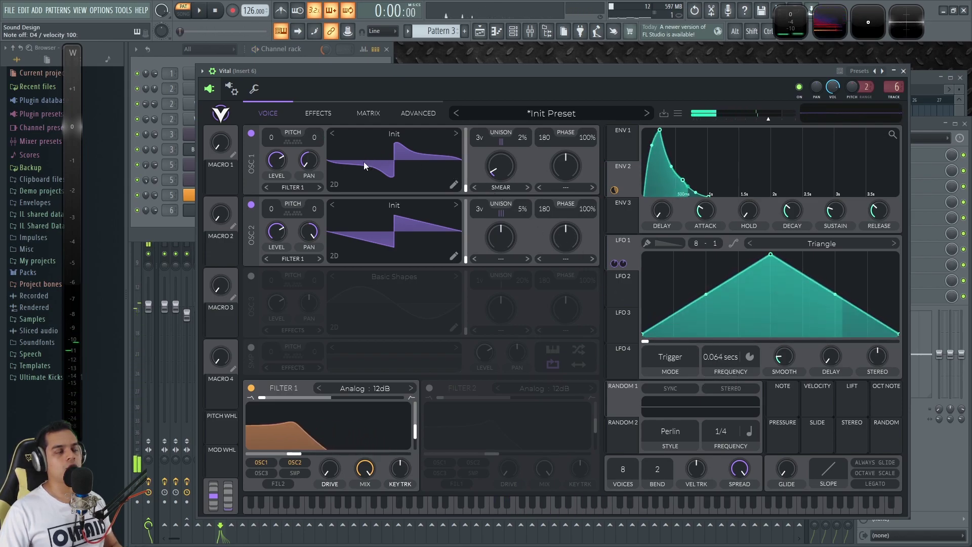
# Enable the Chorus effect with 4 voices, a narrower filter with minimum spread, and a mix of 78.5% during playback.
pyautogui.click(324, 117)
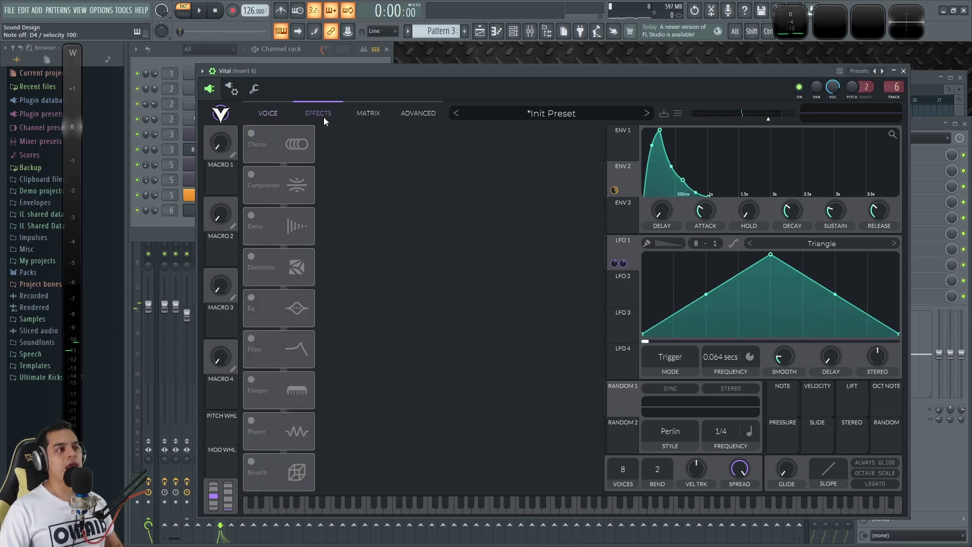
pyautogui.click(251, 134)
pyautogui.press('space')
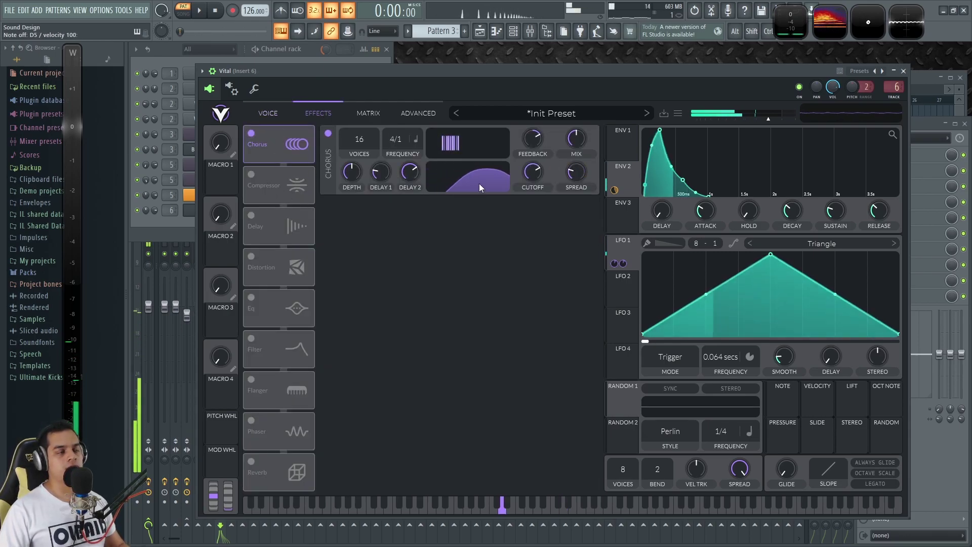
pyautogui.moveTo(479, 184); pyautogui.dragTo(478, 196)
pyautogui.moveTo(361, 142); pyautogui.dragTo(353, 327)
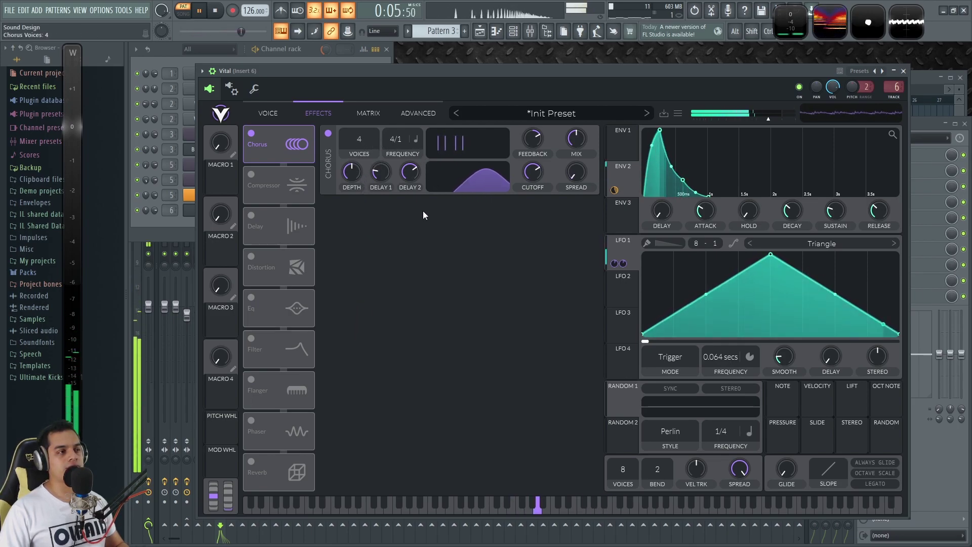
pyautogui.moveTo(575, 140); pyautogui.dragTo(593, 104)
# Fine-tune Filter 1's Envelope 2 modulation amount, cutoff and resonance while Pattern 3 plays.
pyautogui.click(278, 112)
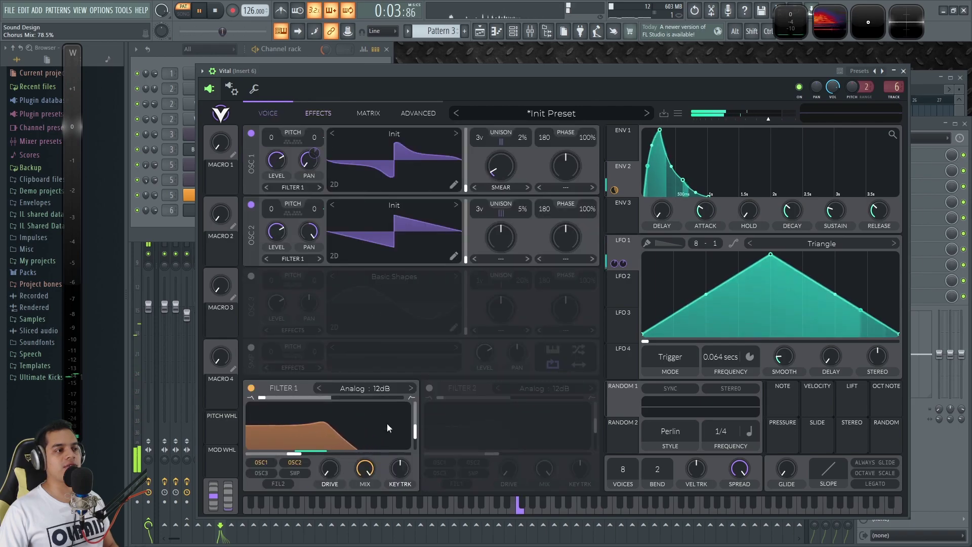
pyautogui.moveTo(325, 450)
pyautogui.moveTo(328, 442)
pyautogui.mouseDown()
pyautogui.moveTo(329, 455)
pyautogui.moveTo(328, 441)
pyautogui.mouseUp()
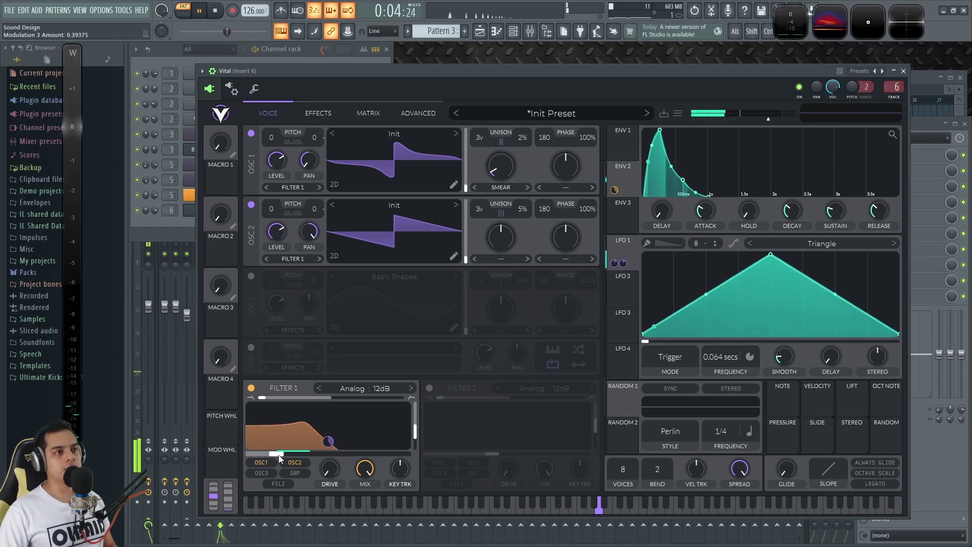
pyautogui.moveTo(280, 455); pyautogui.dragTo(330, 444)
pyautogui.moveTo(415, 431); pyautogui.dragTo(419, 414)
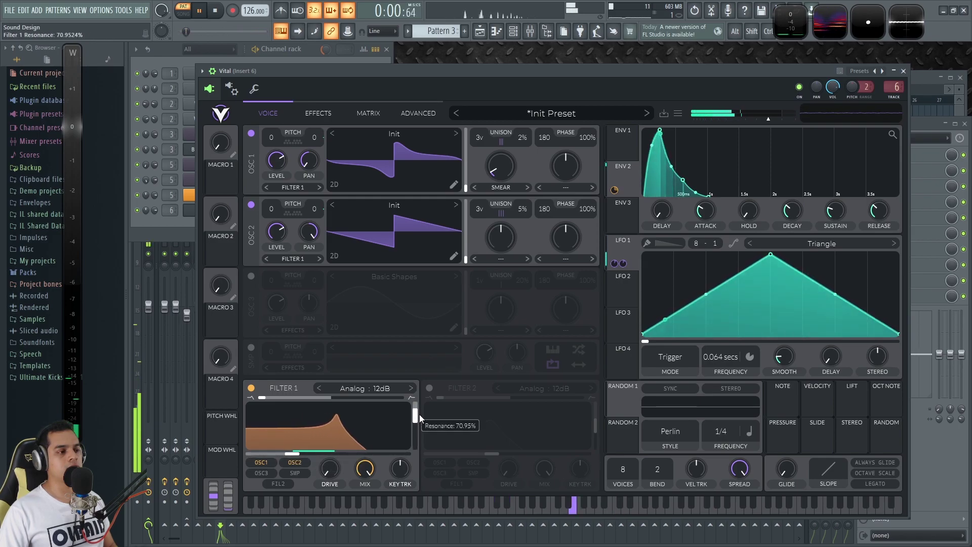
pyautogui.moveTo(293, 456); pyautogui.dragTo(305, 457)
pyautogui.moveTo(415, 421); pyautogui.dragTo(416, 427)
# Drop Envelope 1's sustain to minimum, lengthen its decay, and set its release to about 0.227 secs.
pyautogui.moveTo(835, 210); pyautogui.dragTo(881, 210)
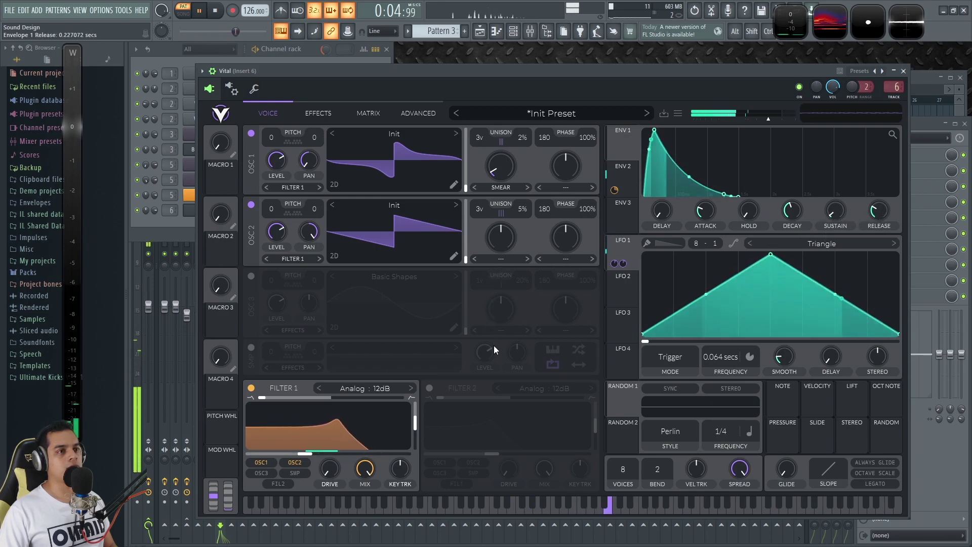
pyautogui.press('space')
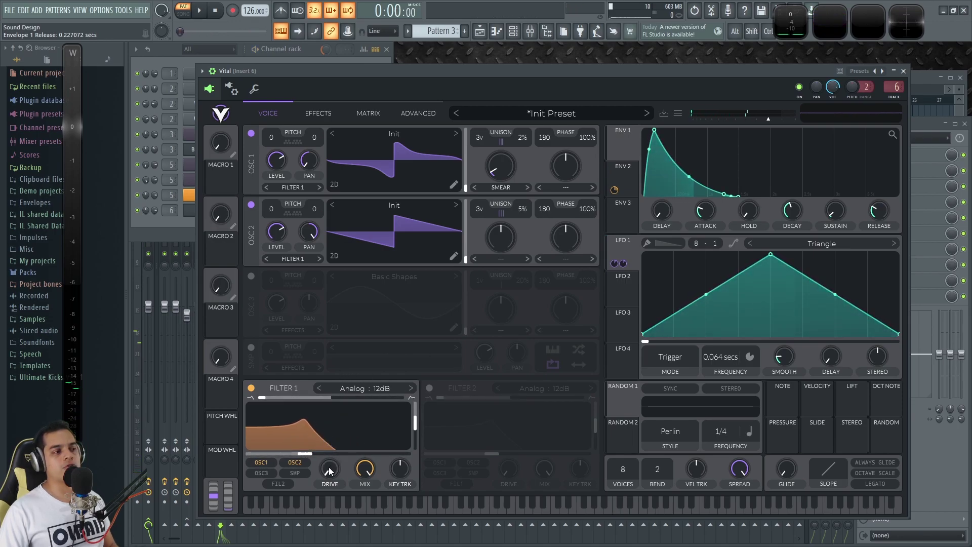
# Raise Filter 1's drive to 11.90 dB while auditioning Pattern 3.
pyautogui.press('space')
pyautogui.moveTo(330, 472); pyautogui.dragTo(327, 504)
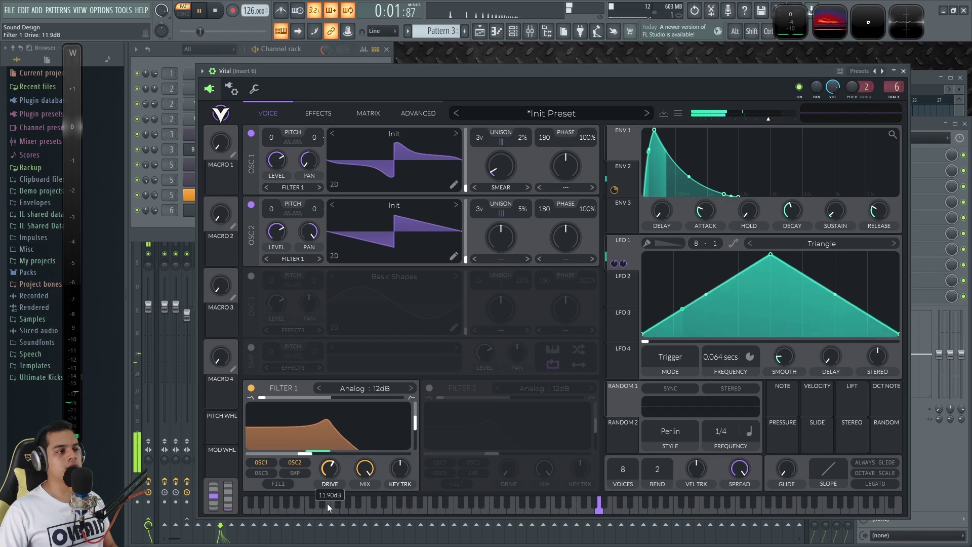
pyautogui.press('space')
# Enable the Soft Clip Distortion effect and set its drive to 9 dB while auditioning Pattern 3.
pyautogui.click(318, 113)
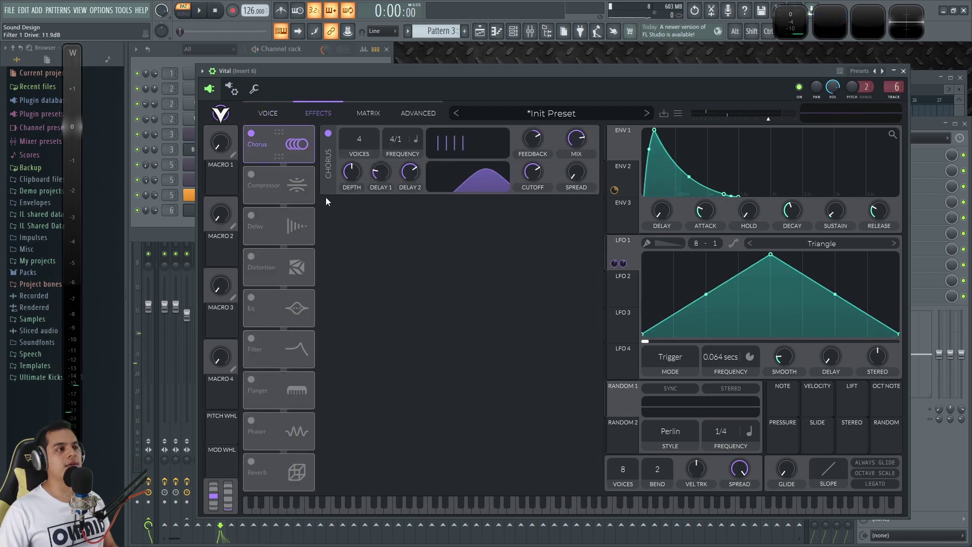
pyautogui.click(252, 256)
pyautogui.moveTo(505, 214)
pyautogui.mouseDown()
pyautogui.moveTo(506, 201)
pyautogui.moveTo(504, 212)
pyautogui.mouseUp()
pyautogui.press('space')
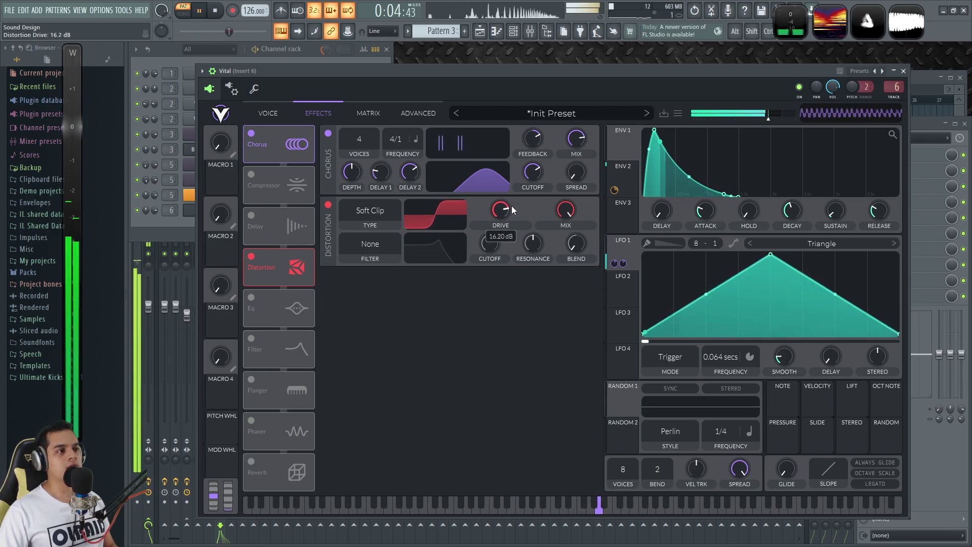
pyautogui.press('space')
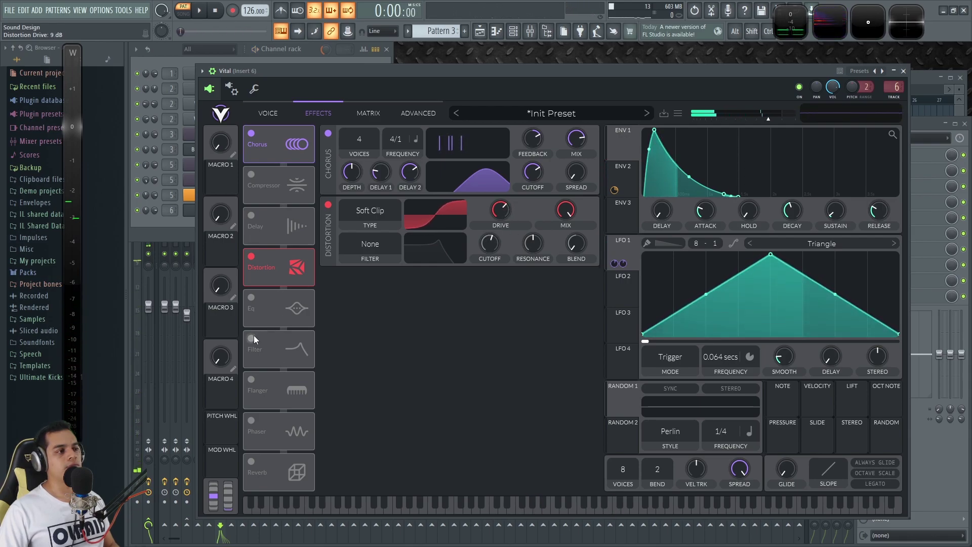
# Enable Delay and Reverb, and set the delay to Ping Pong with a narrower filter, cutoff about 79.28, and mix at 20.84%.
pyautogui.click(252, 217)
pyautogui.click(248, 461)
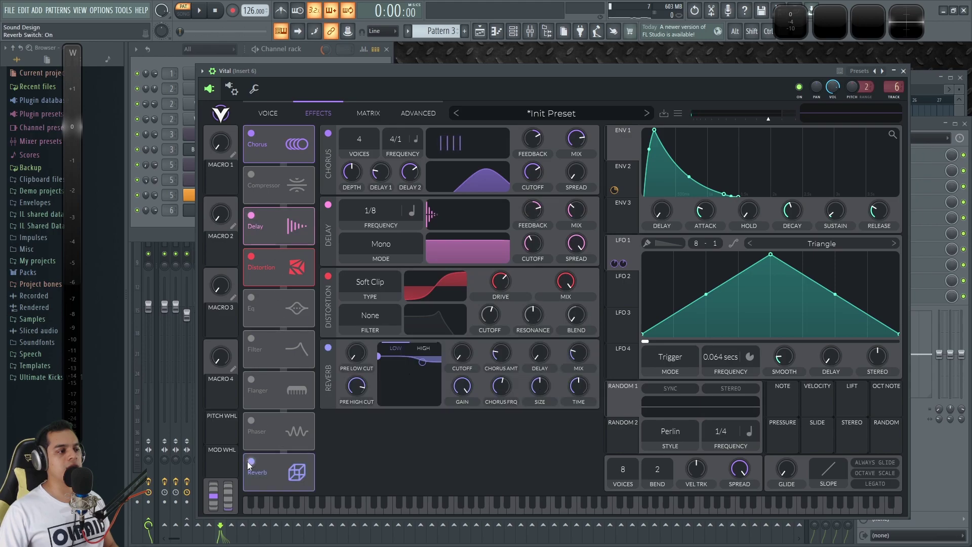
pyautogui.click(383, 243)
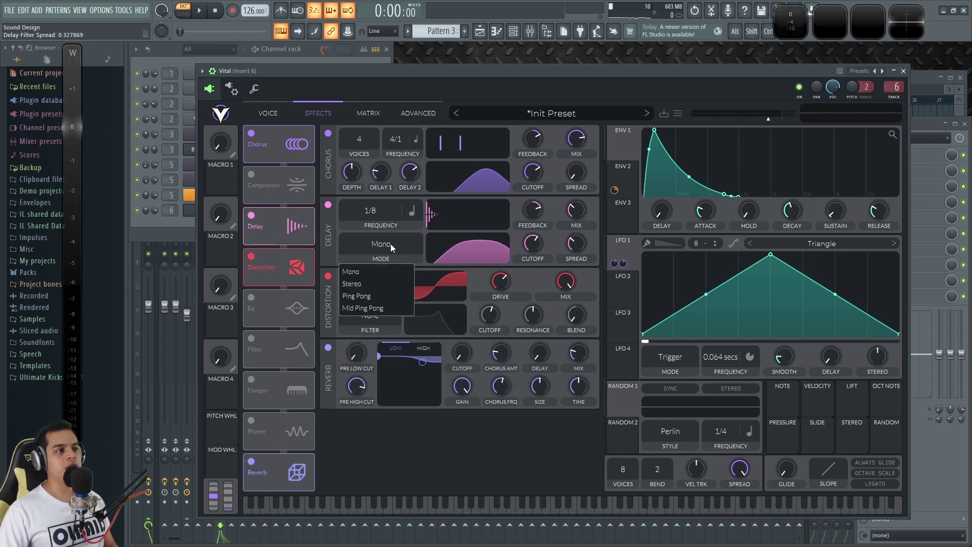
pyautogui.click(372, 298)
pyautogui.press('space')
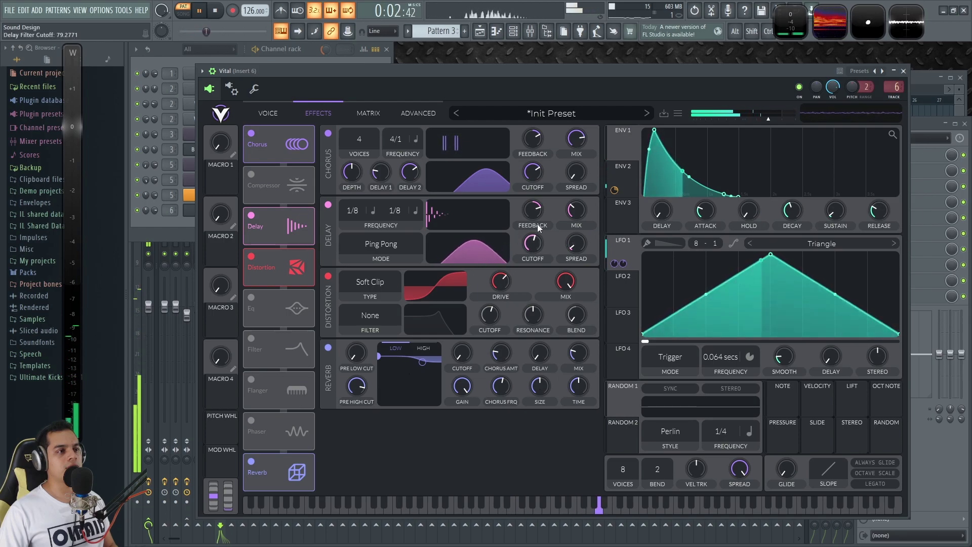
pyautogui.moveTo(576, 210); pyautogui.dragTo(573, 218)
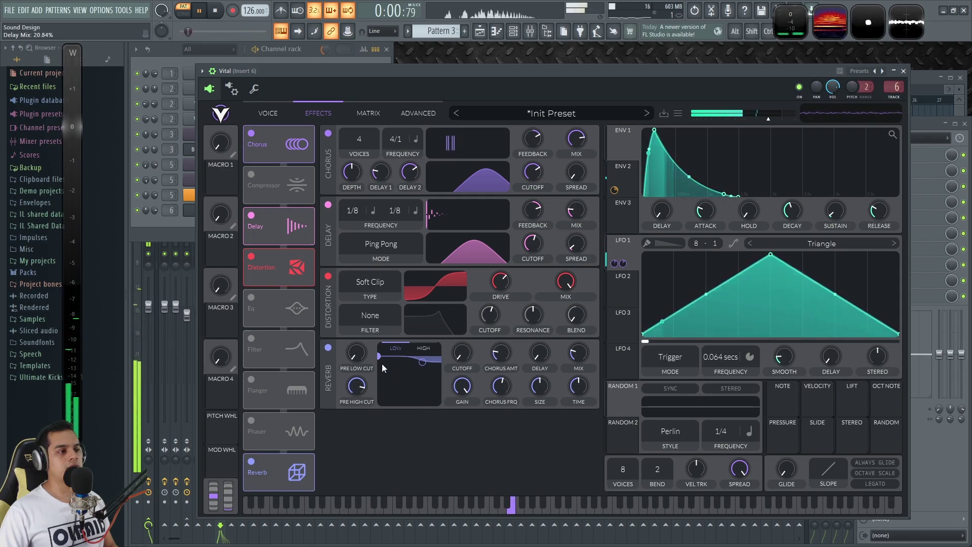
# Shape the reverb with low and high damping, adjust its mix, increase its size, and set its decay time to 1.717 secs.
pyautogui.press('space')
pyautogui.moveTo(382, 363); pyautogui.dragTo(400, 421)
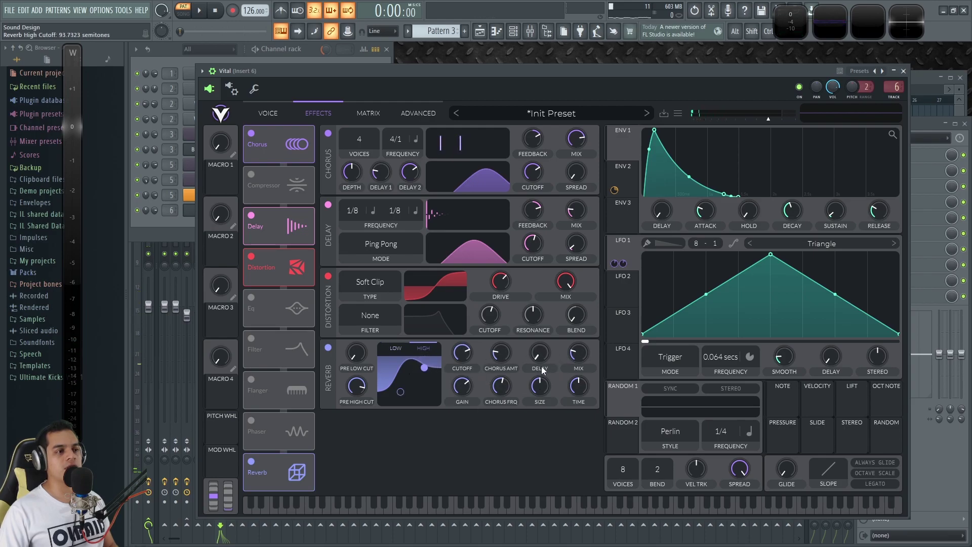
pyautogui.press('space')
pyautogui.moveTo(581, 353); pyautogui.dragTo(569, 397)
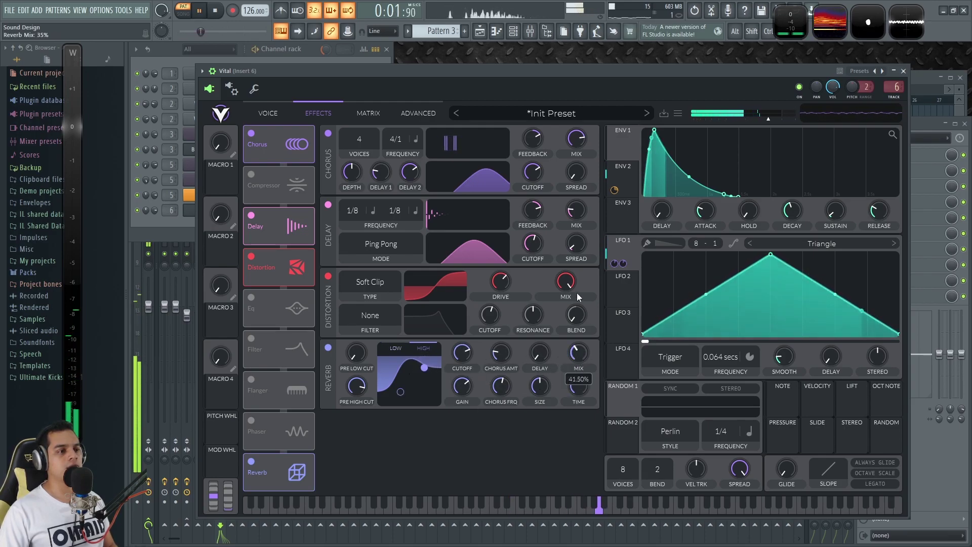
pyautogui.moveTo(578, 299); pyautogui.dragTo(575, 356)
pyautogui.moveTo(541, 395); pyautogui.dragTo(550, 380)
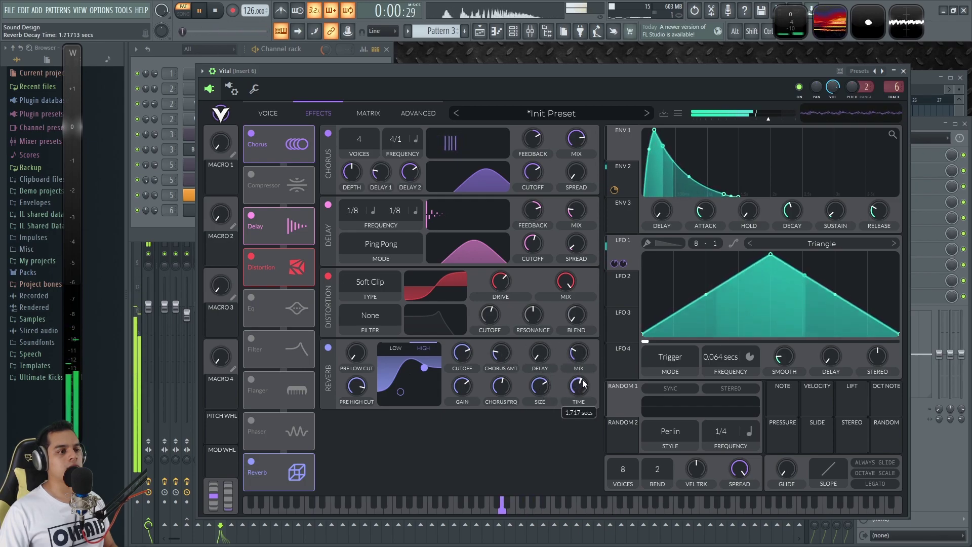
pyautogui.press('space')
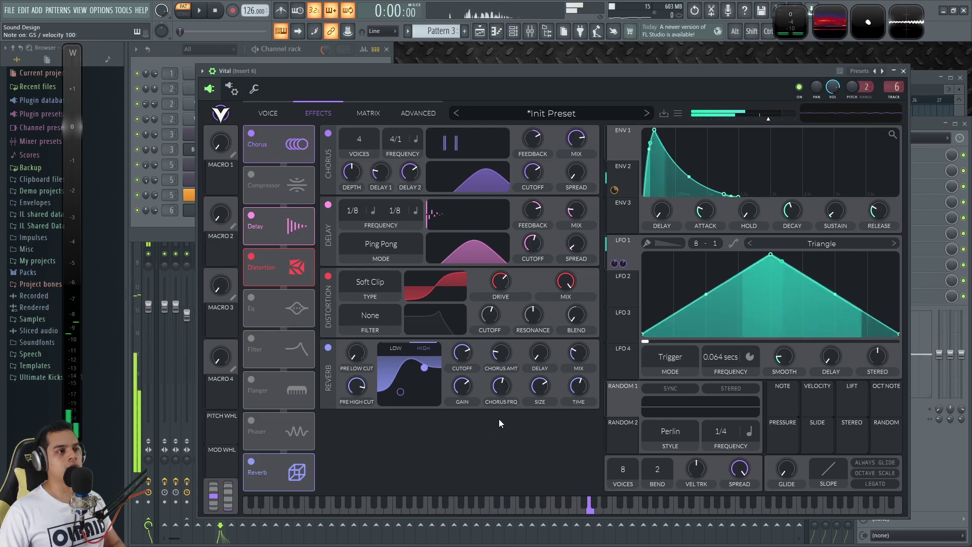
# Audition the processed Vital lead by playing a few live notes.
pyautogui.press('e')
pyautogui.press('w')
pyautogui.press('x')
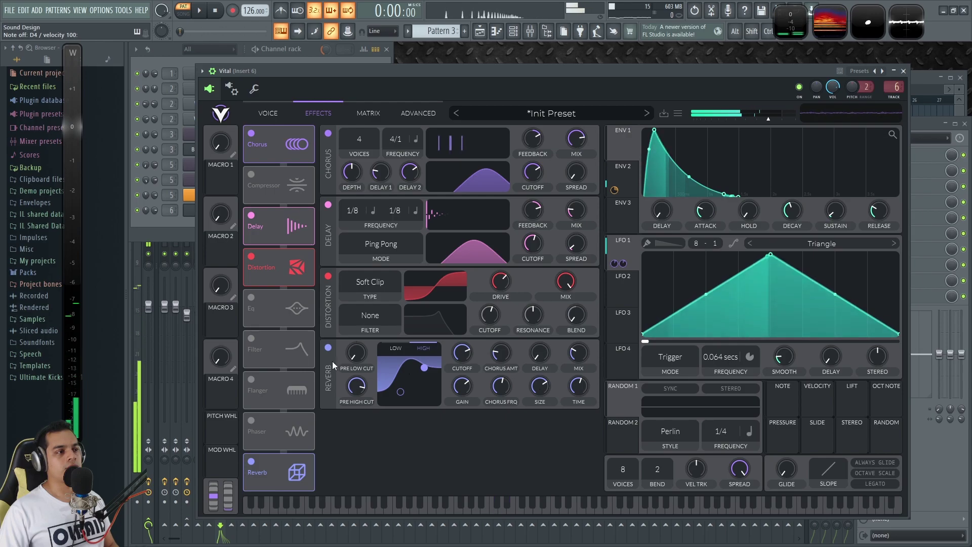
# Enable the EQ effect and shape its mid band into a wide boost of about 4 dB while auditioning Pattern 3.
pyautogui.click(251, 298)
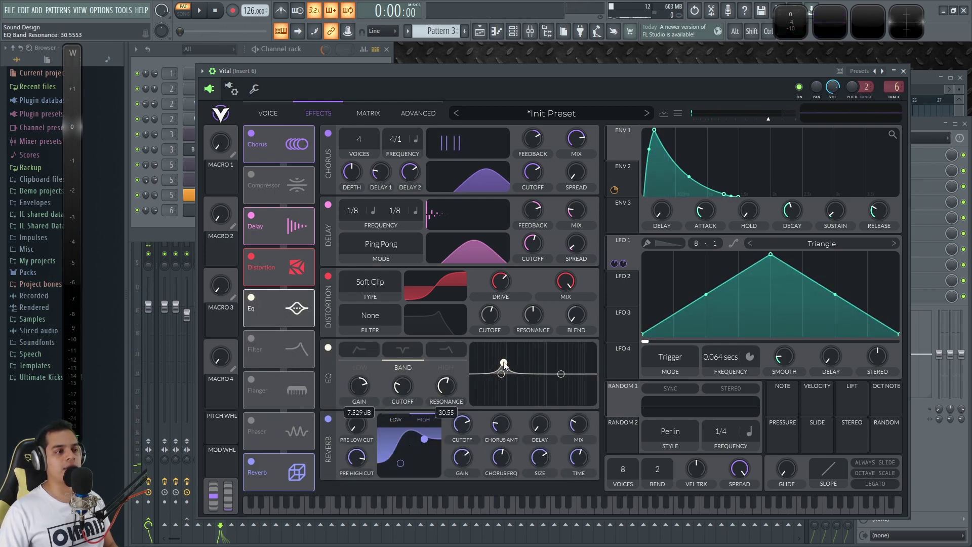
pyautogui.press('space')
pyautogui.moveTo(503, 366); pyautogui.dragTo(514, 371)
pyautogui.scroll(-3, 514, 371)
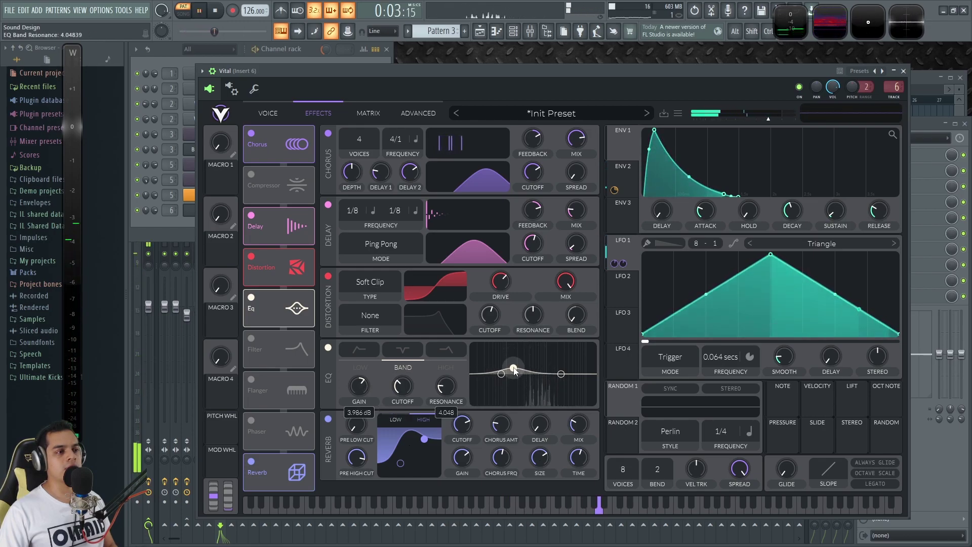
pyautogui.moveTo(514, 371)
pyautogui.mouseDown()
pyautogui.moveTo(516, 361)
pyautogui.moveTo(515, 369)
pyautogui.mouseUp()
pyautogui.press('space')
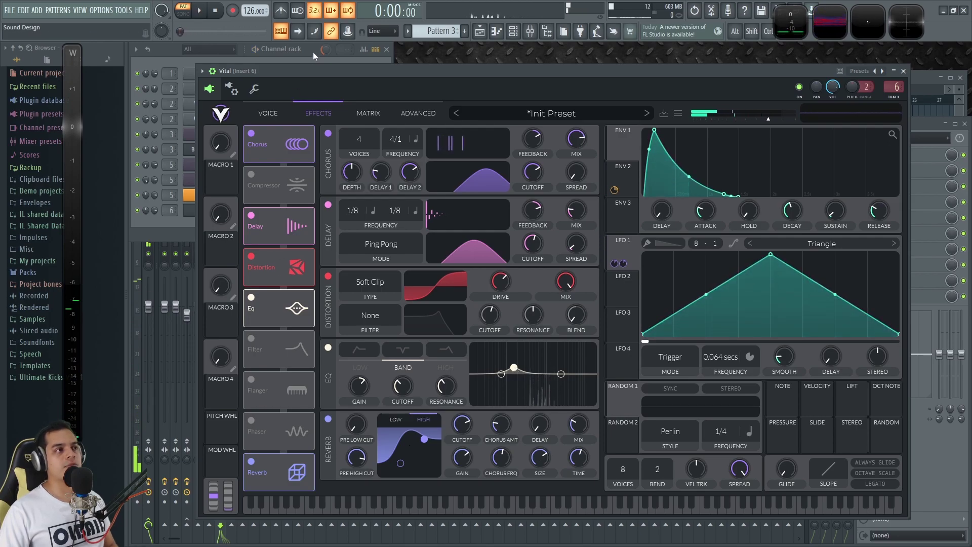
# Select the Vital channel in the Channel rack for live input and play test notes on it.
pyautogui.click(314, 49)
pyautogui.press('x')
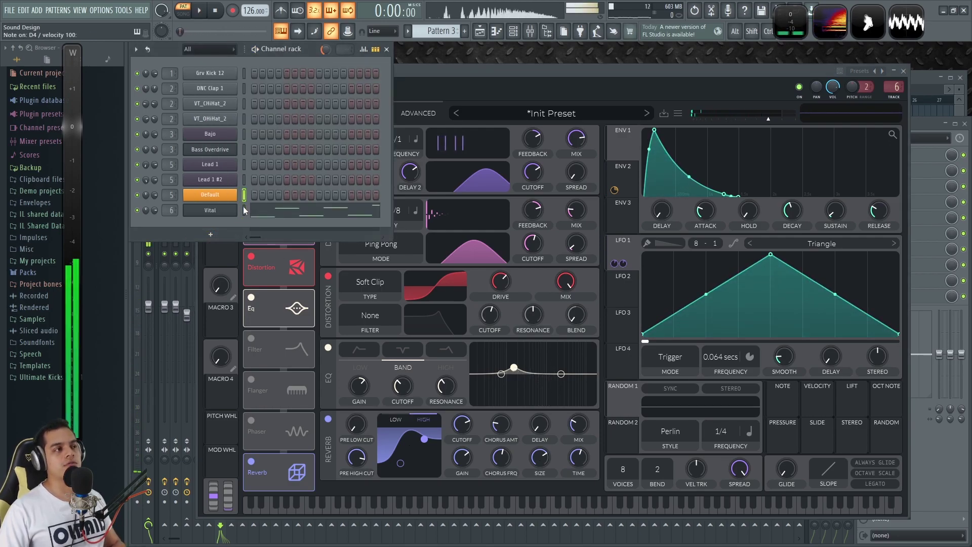
pyautogui.click(244, 210)
pyautogui.press('x')
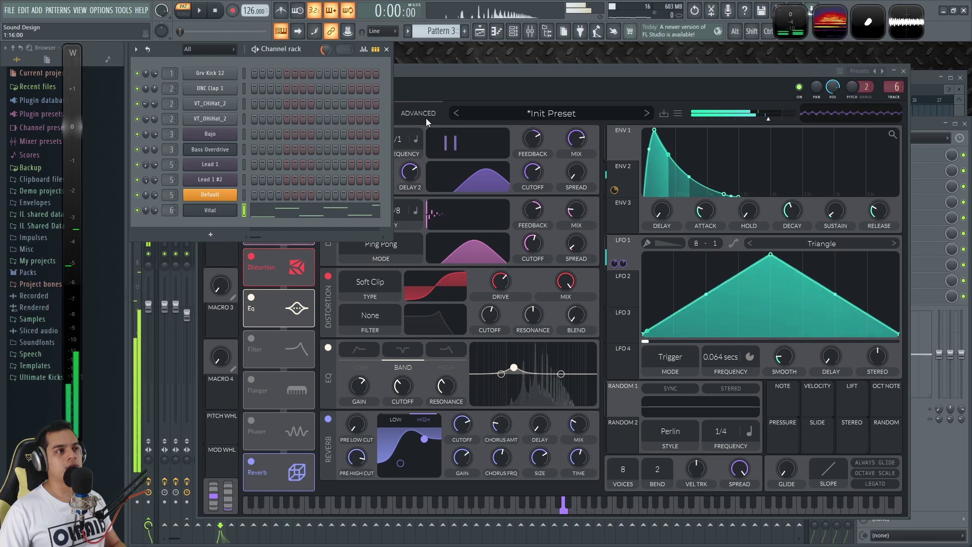
# Raise Filter 1's cutoff slightly in Vital's voice settings and audition the lead with live notes.
pyautogui.click(473, 71)
pyautogui.click(268, 113)
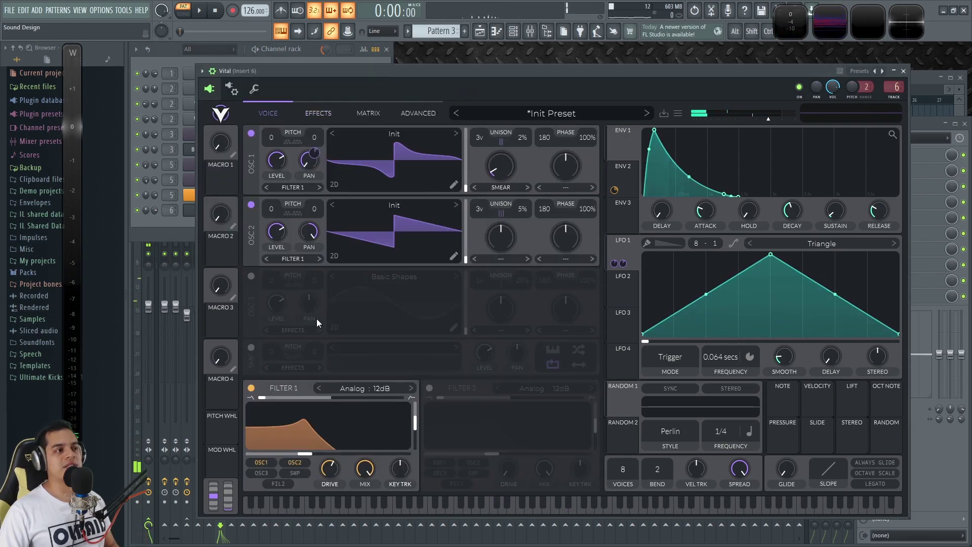
pyautogui.moveTo(309, 454); pyautogui.dragTo(313, 456)
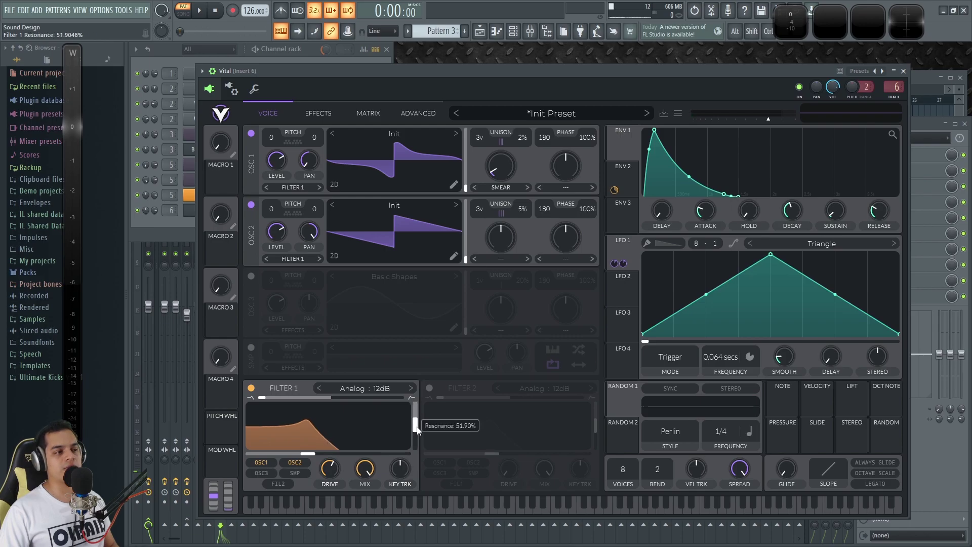
pyautogui.press('x')
pyautogui.press('w')
pyautogui.press('x')
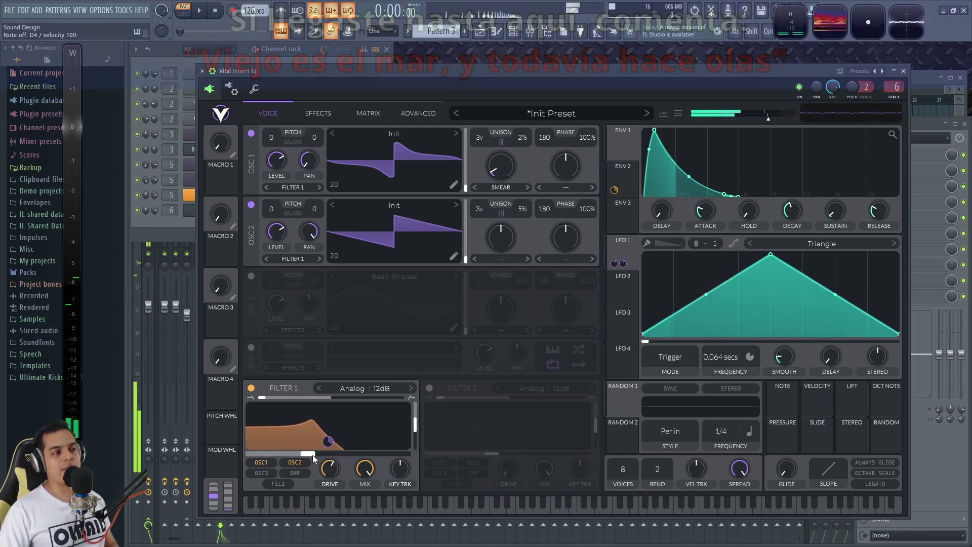
pyautogui.press('x')
pyautogui.press('c')
pyautogui.press('r')
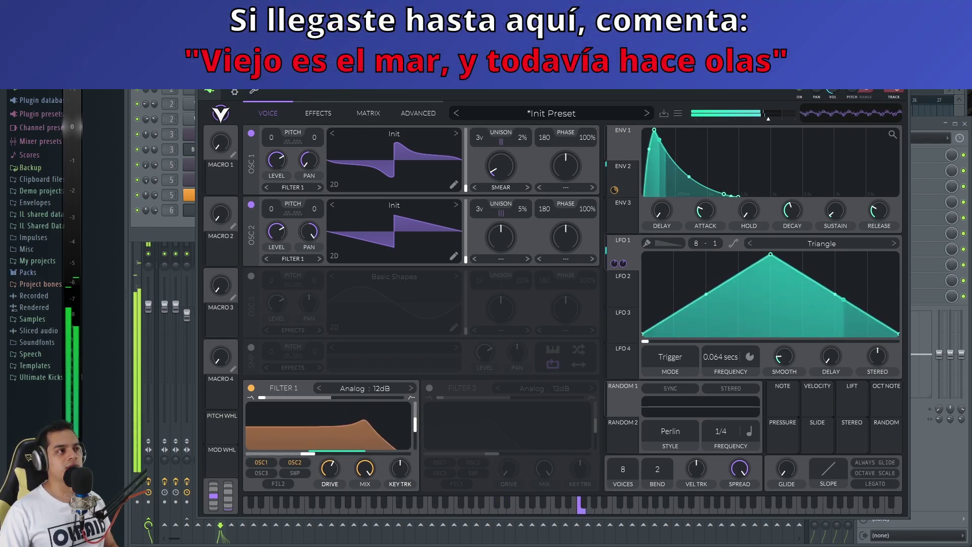
pyautogui.click(163, 81)
pyautogui.press('y')
pyautogui.click(324, 81)
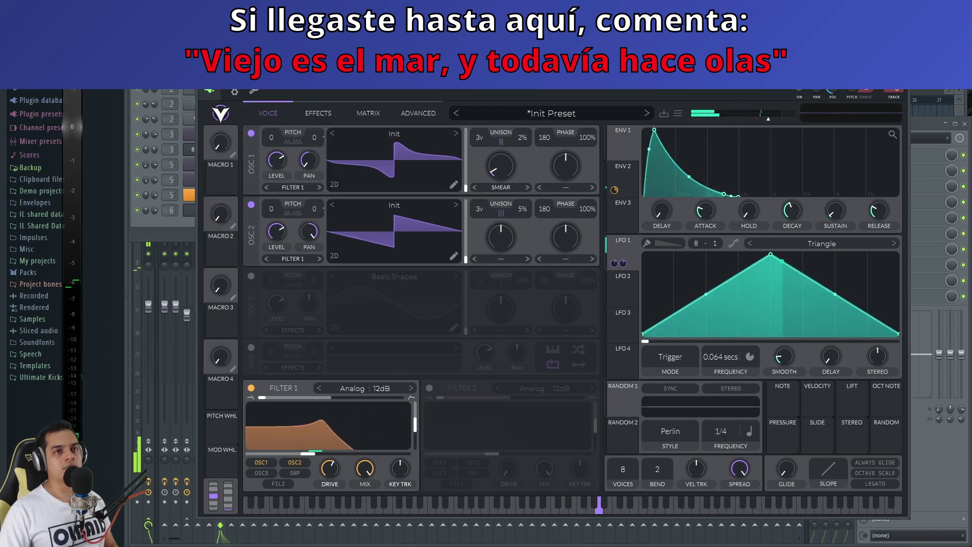
# Play the Playlist arrangement from bar 13 to hear Pattern 3's lead with the drums and bass.
pyautogui.press('Escape')
pyautogui.press('F5')
pyautogui.scroll(3, 663, 230)
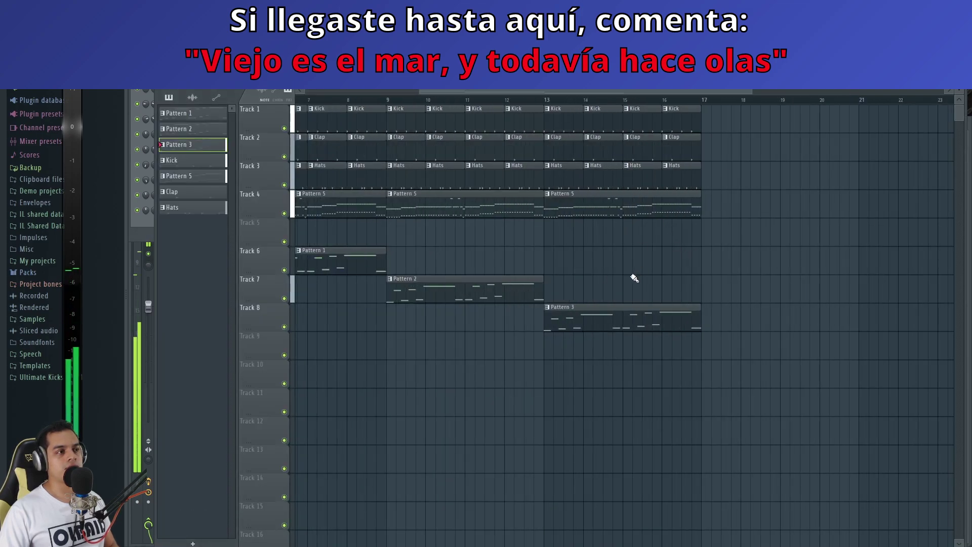
pyautogui.scroll(-2, 628, 250)
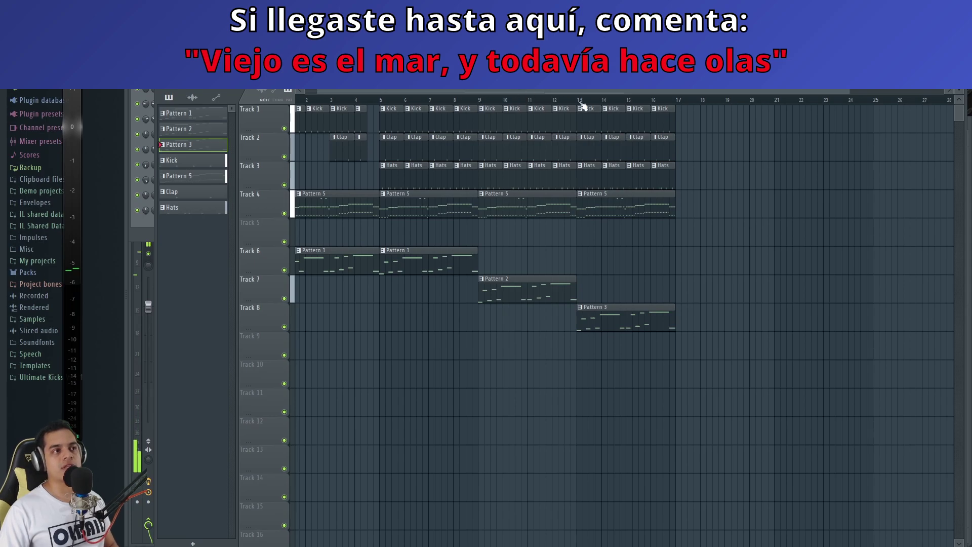
pyautogui.scroll(3, 626, 169)
pyautogui.press('space')
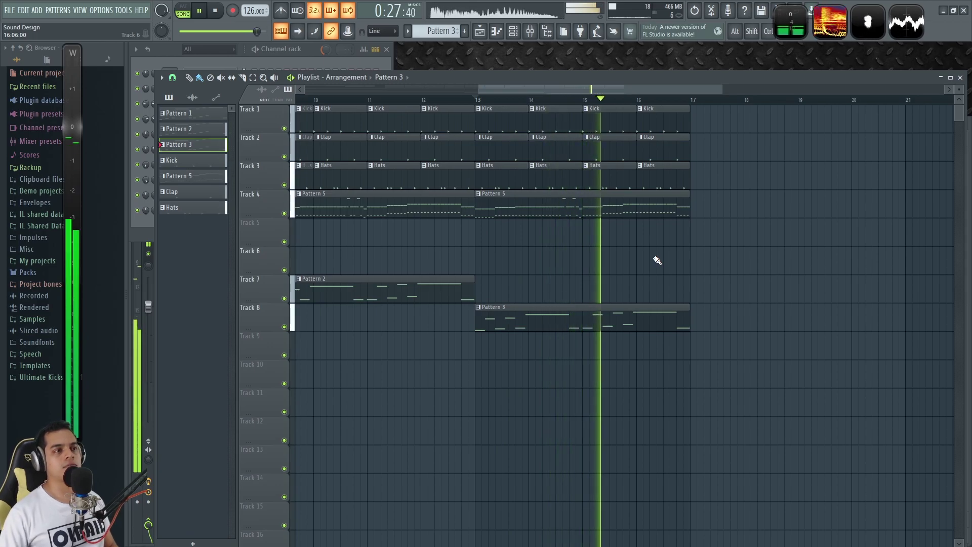
pyautogui.scroll(-4, 683, 266)
pyautogui.press('space')
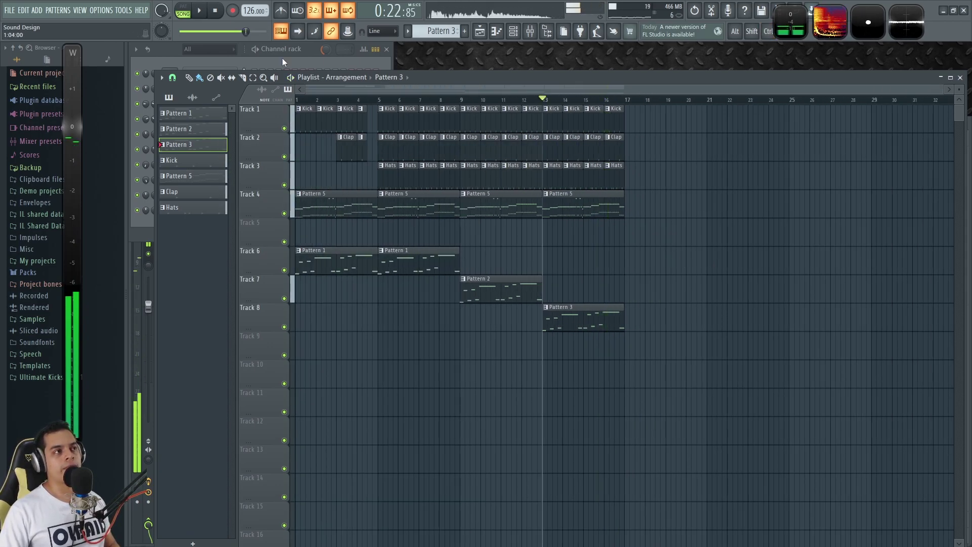